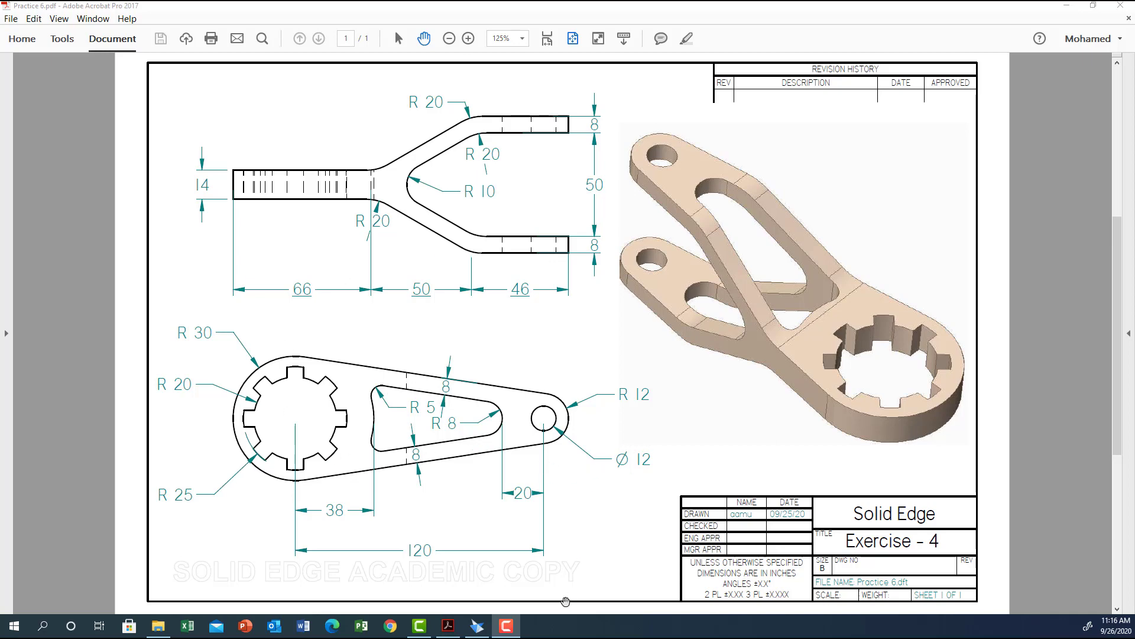
# Switch to Solid Edge and orient the view to the top.
pyautogui.click(477, 628)
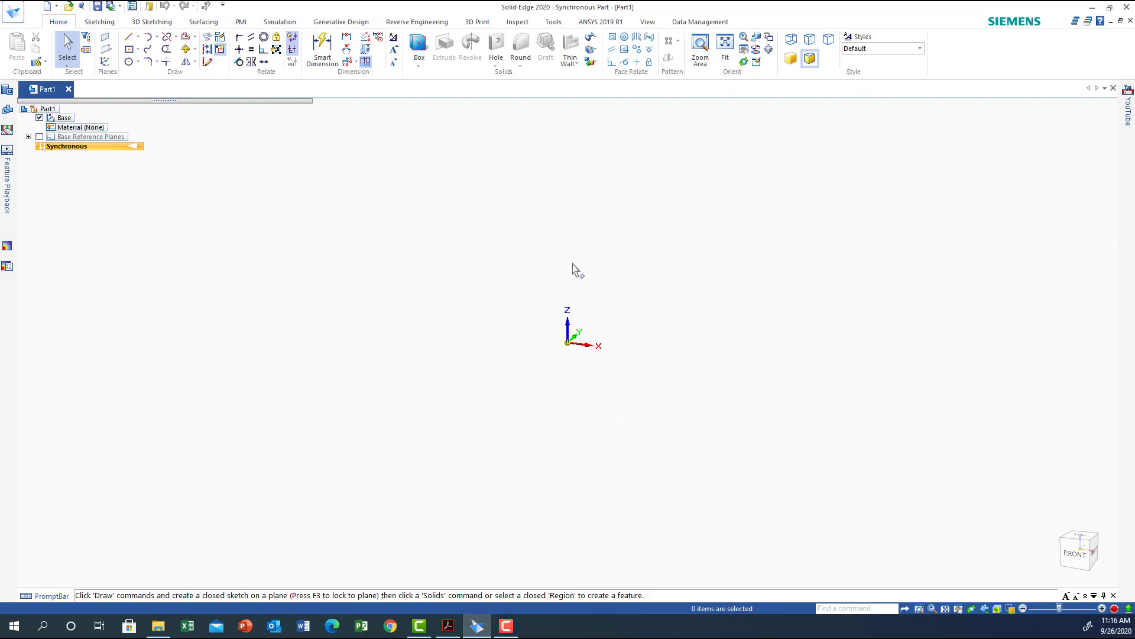
pyautogui.moveTo(1078, 543)
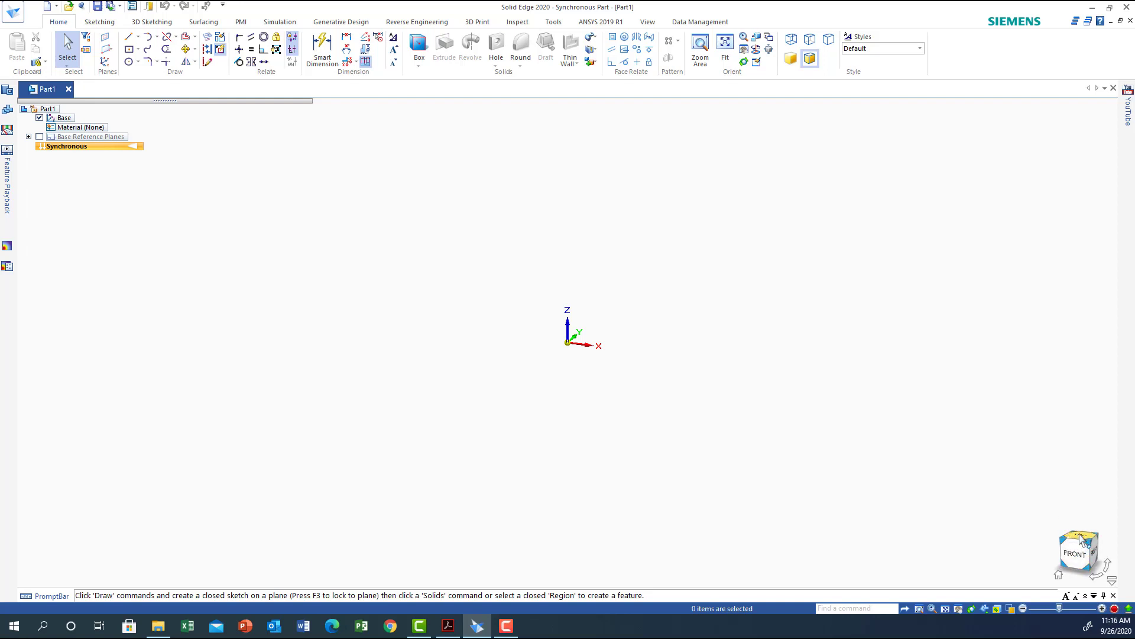
pyautogui.click(1081, 538)
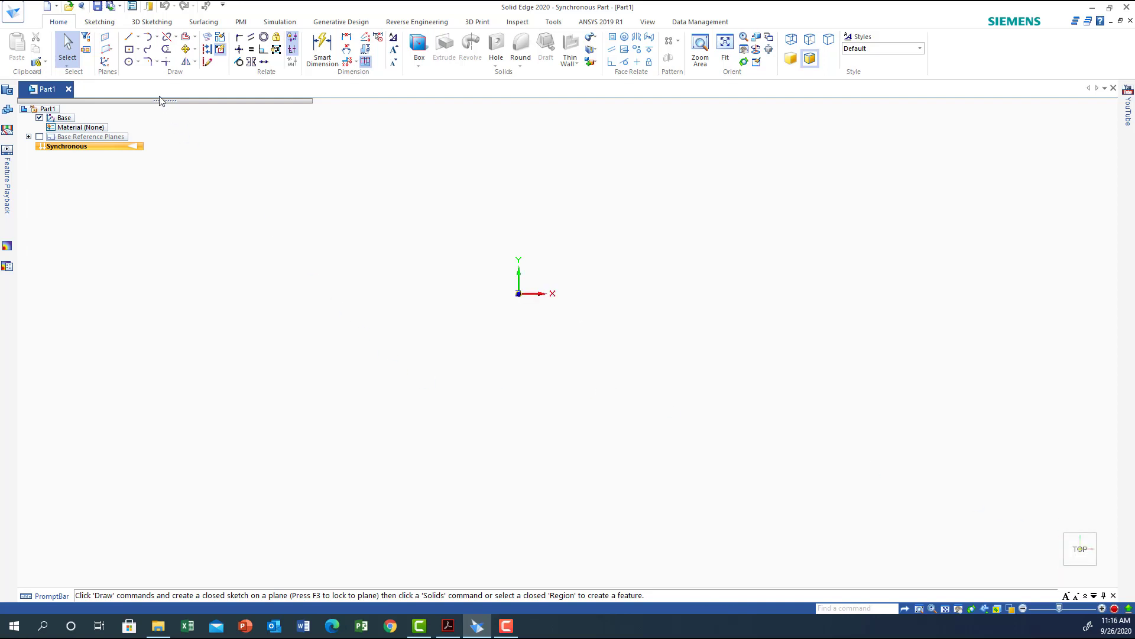
# Draw a circle of 60 mm diameter centred on the origin with Circle by Center Point.
pyautogui.click(138, 61)
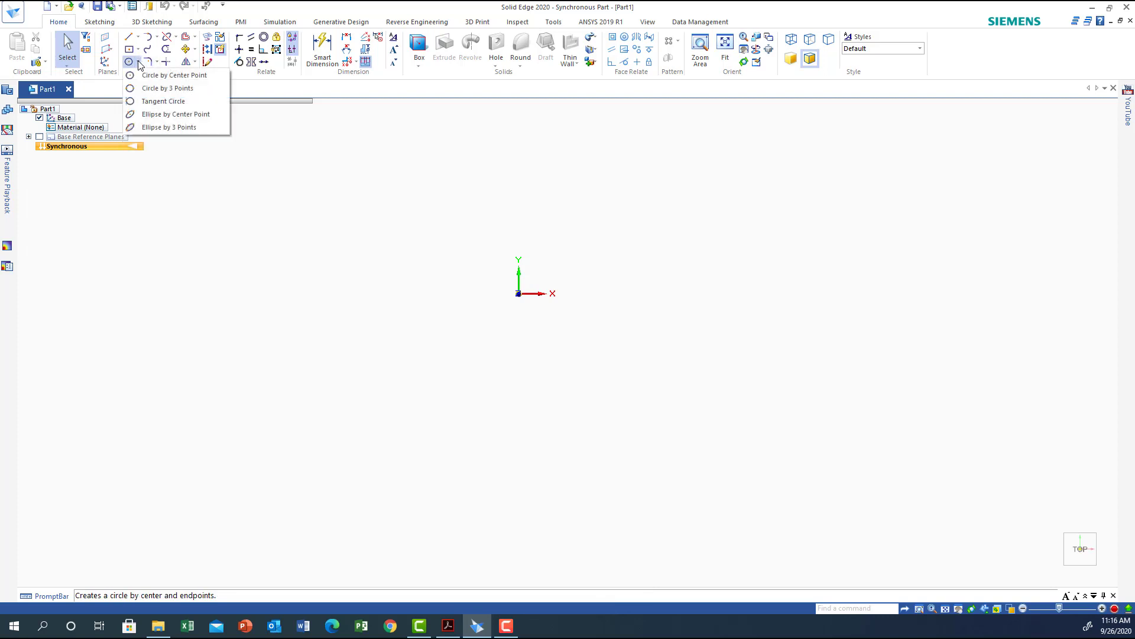
pyautogui.click(170, 75)
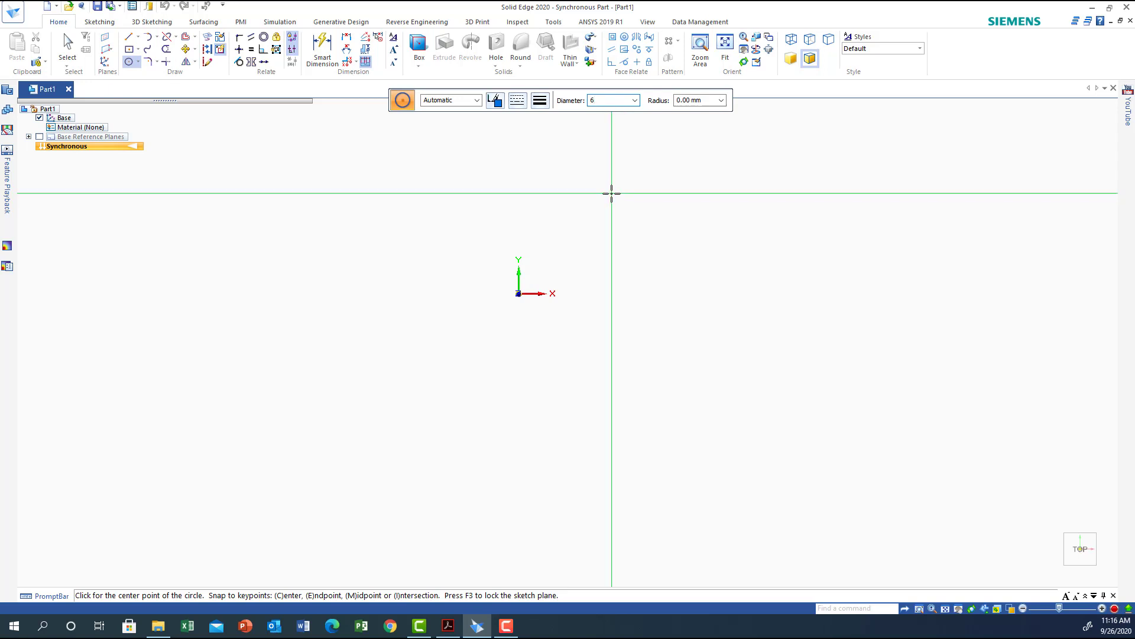
pyautogui.write('60')
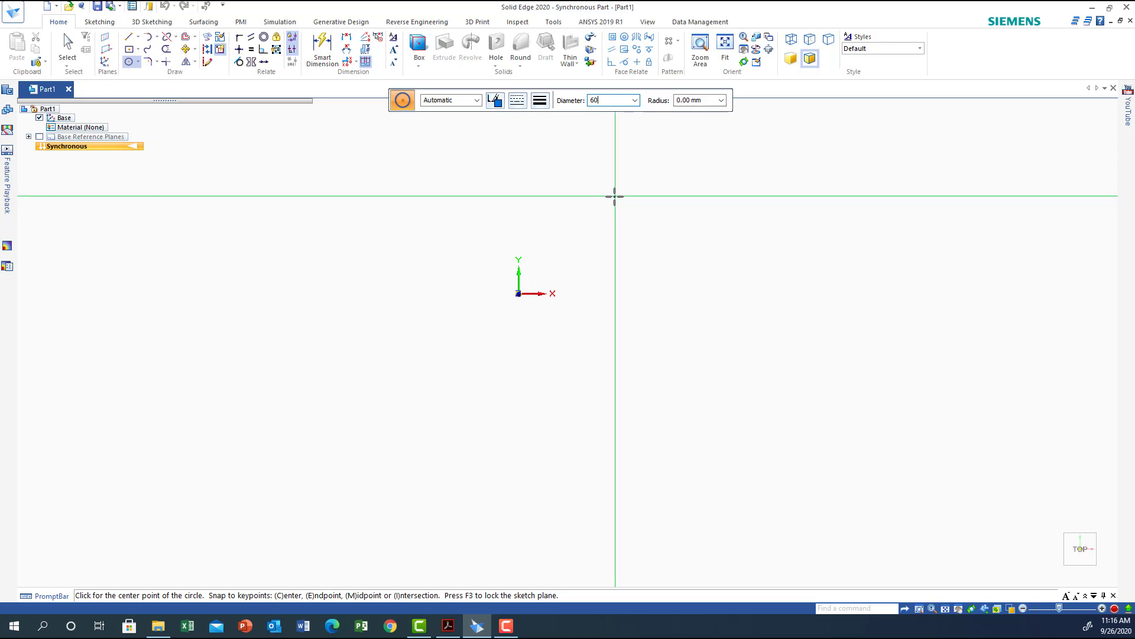
pyautogui.press('Return')
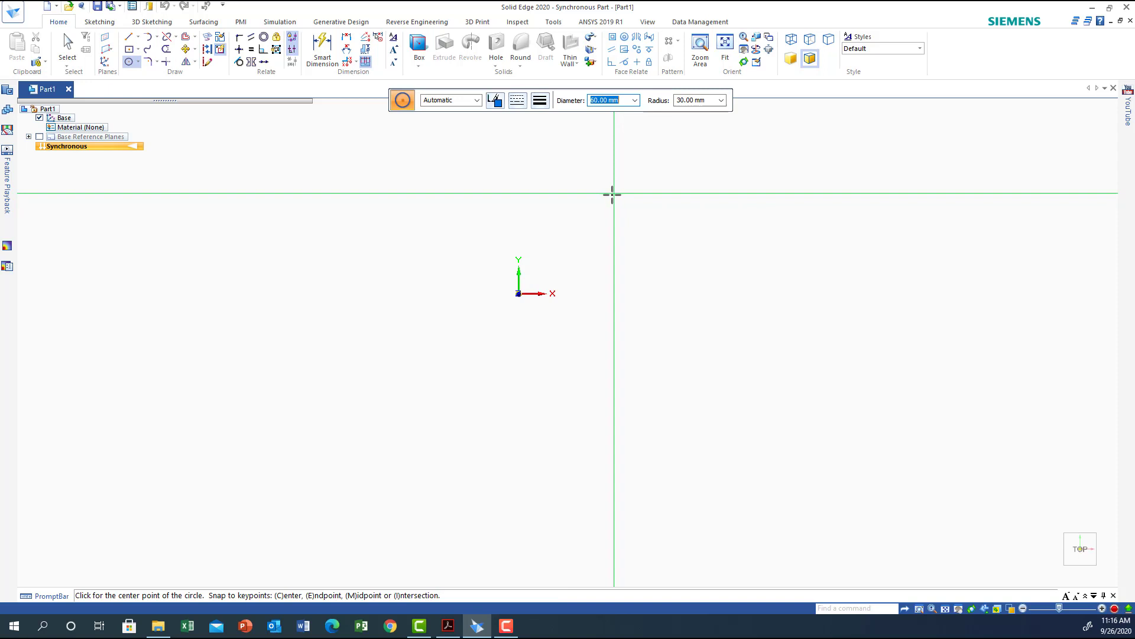
pyautogui.click(518, 293)
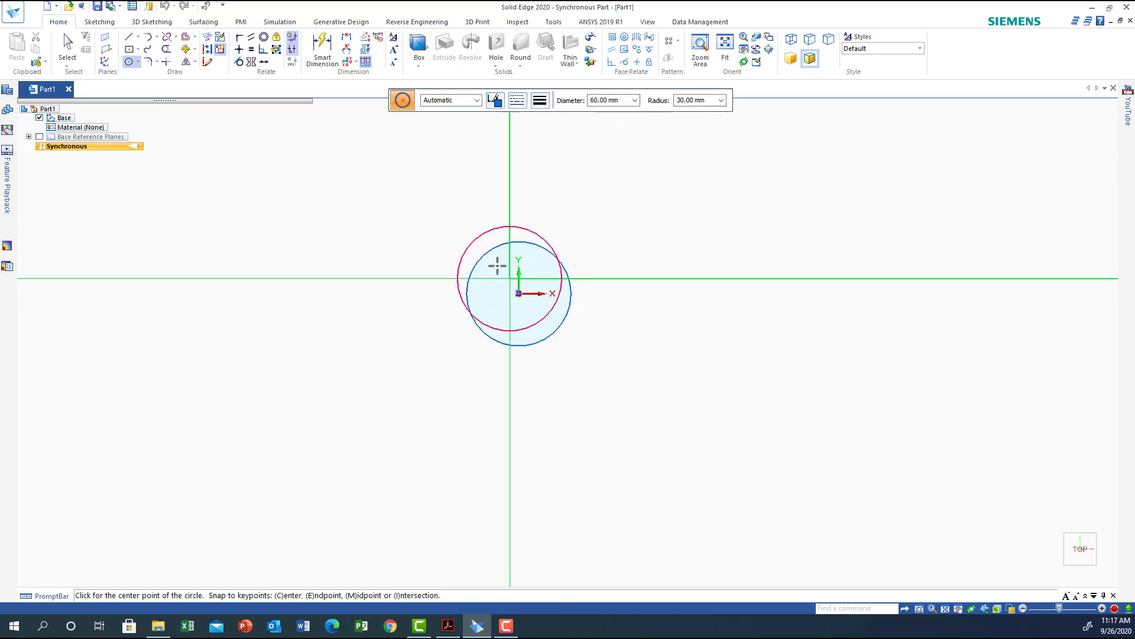
# Hide the base coordinate system and draw a 50 mm diameter circle at the same centre.
pyautogui.click(39, 118)
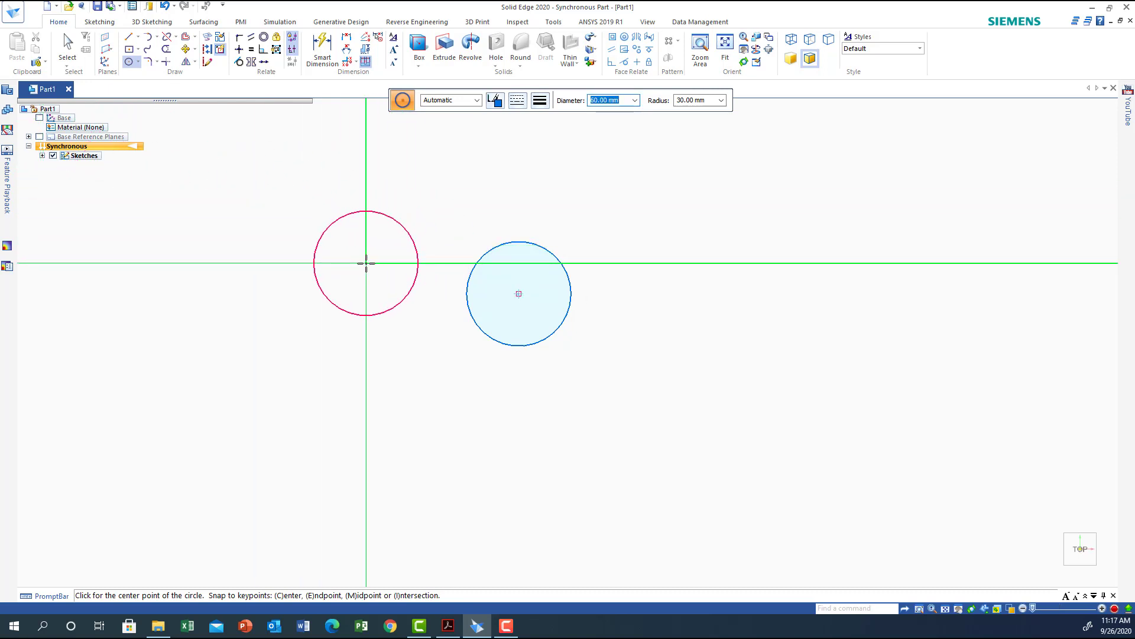
pyautogui.press('Return')
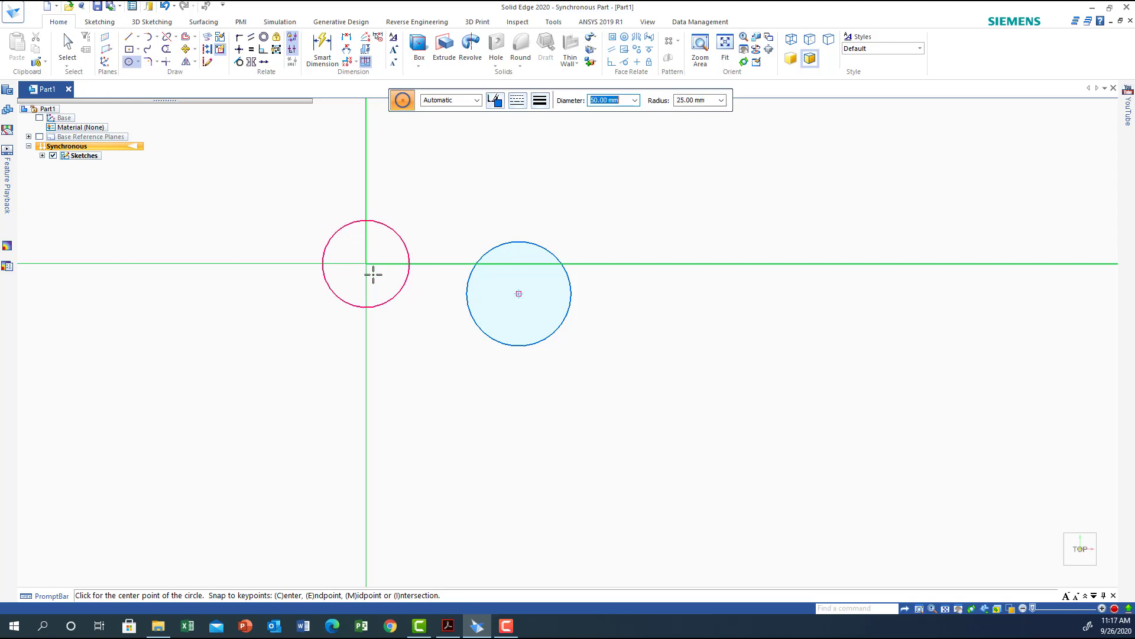
pyautogui.click(518, 294)
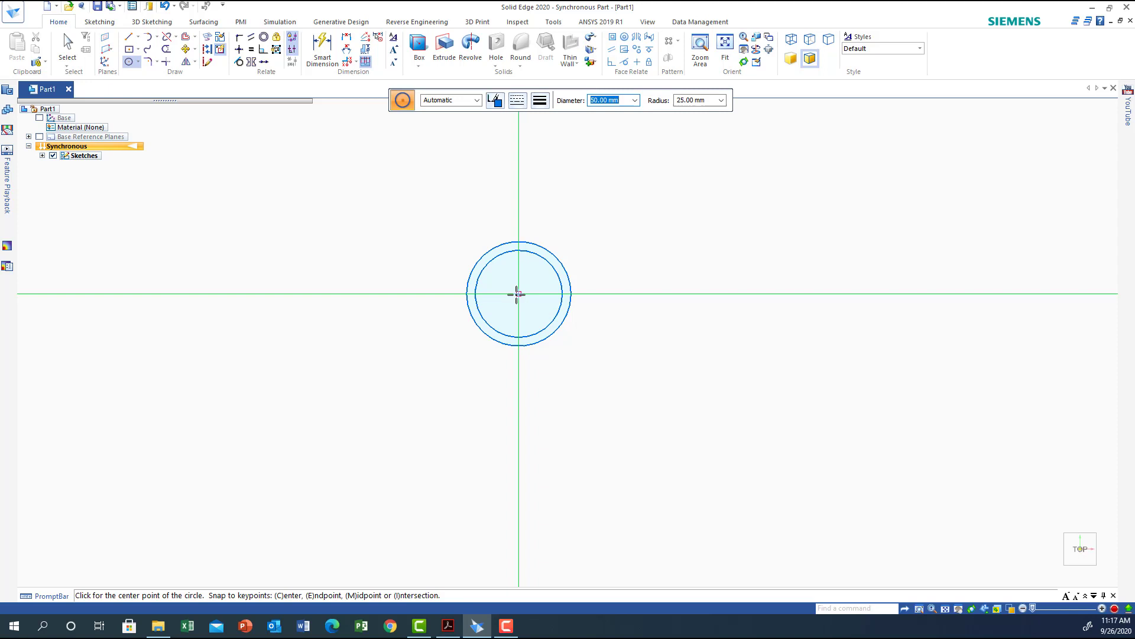
# Draw a 40 mm diameter circle at the same centre.
pyautogui.write('40')
pyautogui.press('Return')
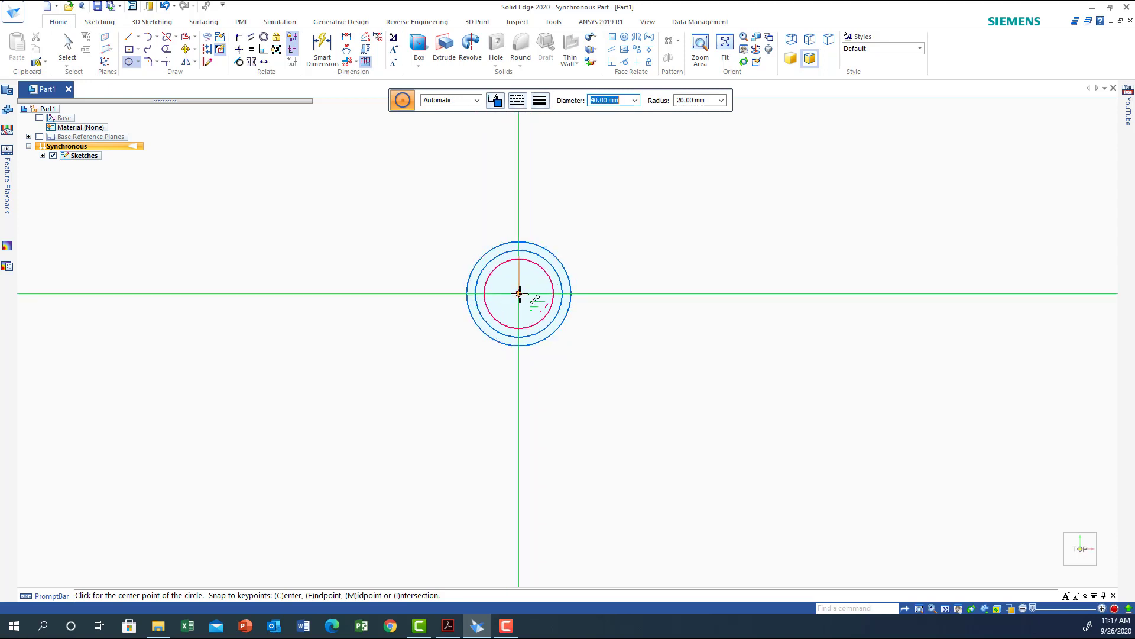
pyautogui.click(519, 294)
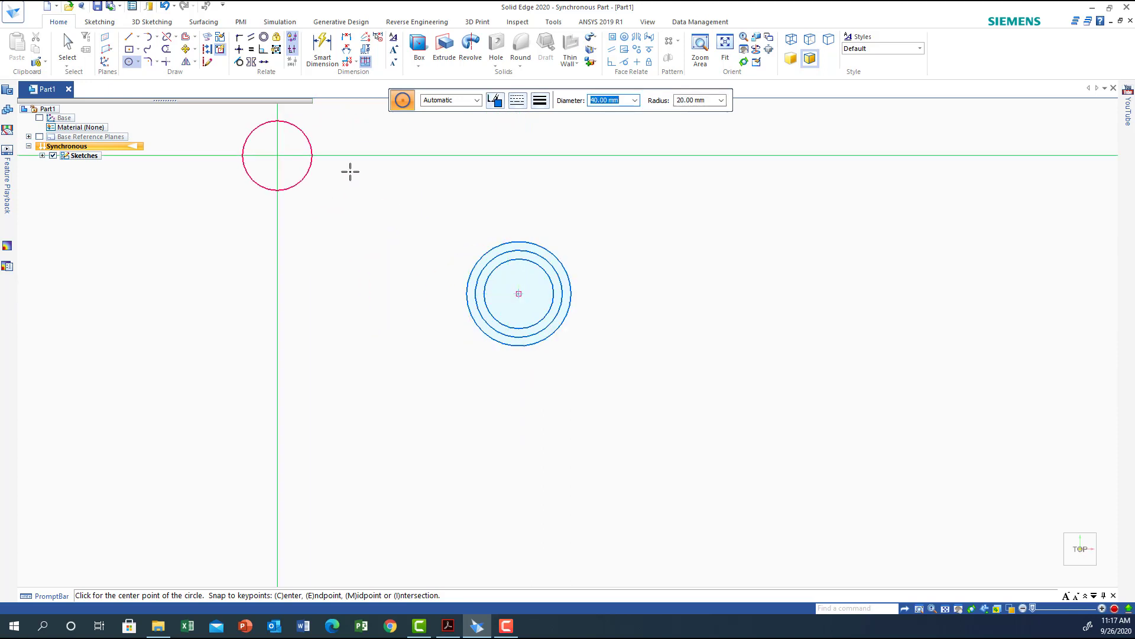
# Apply a concentric relationship between the large circles.
pyautogui.click(264, 37)
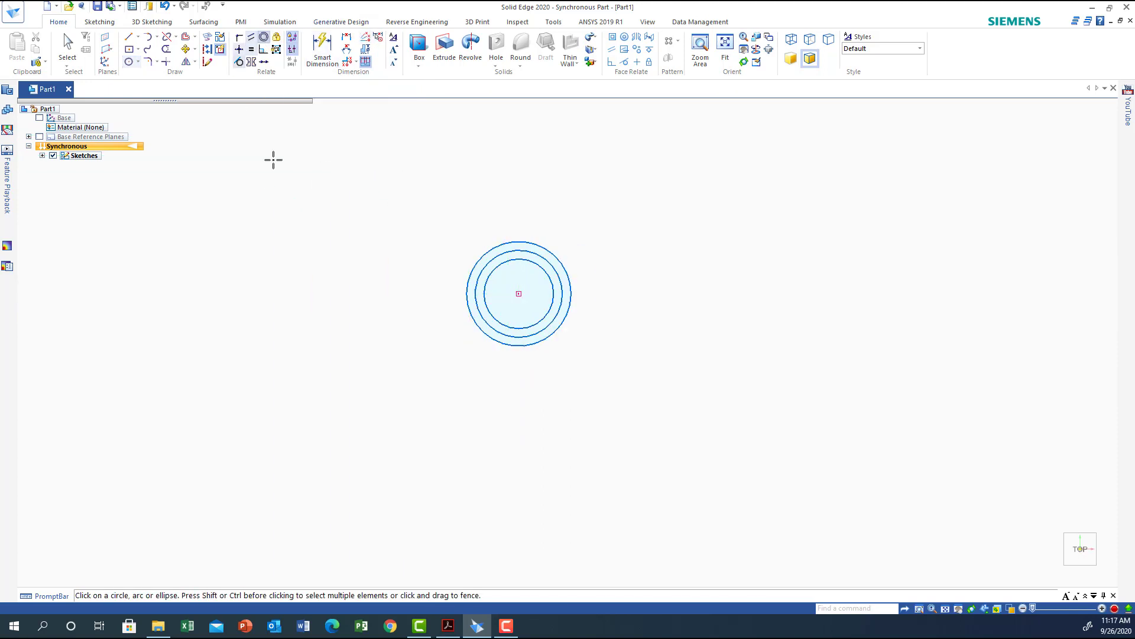
pyautogui.click(500, 258)
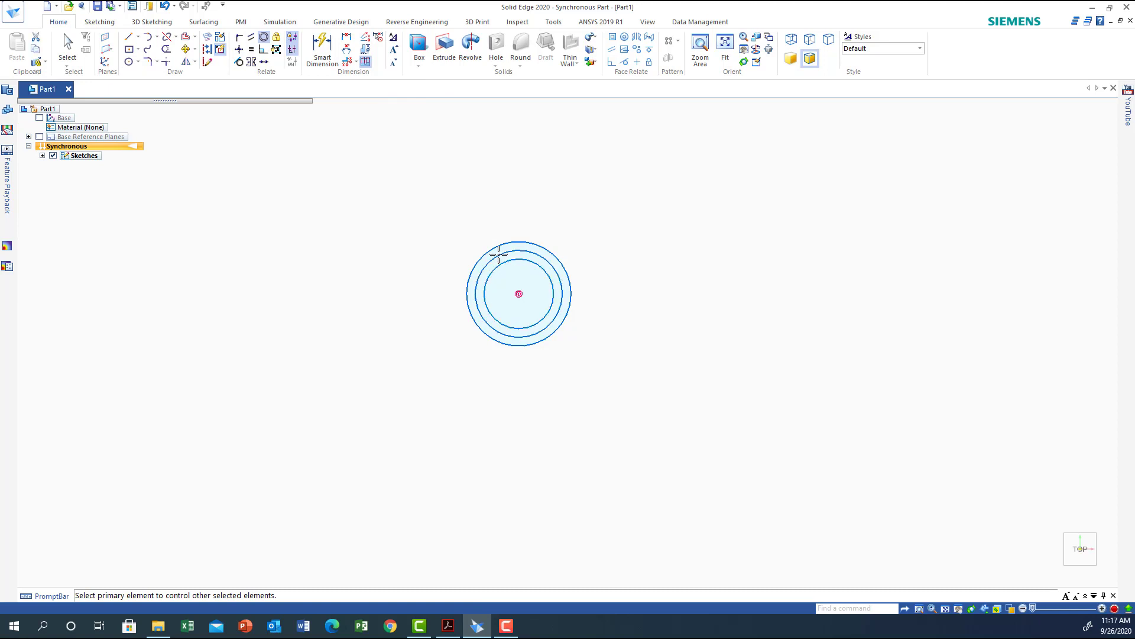
pyautogui.click(495, 249)
pyautogui.click(495, 248)
# Draw a 24 mm diameter circle to the right, horizontally aligned with the large circles' centre.
pyautogui.click(128, 62)
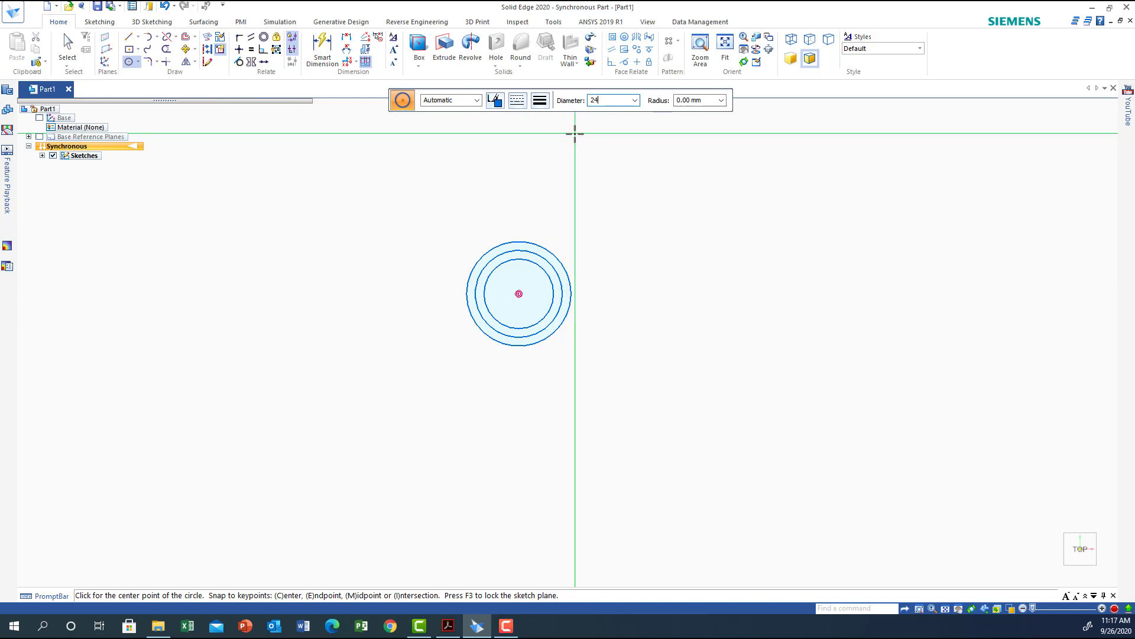
pyautogui.press('Return')
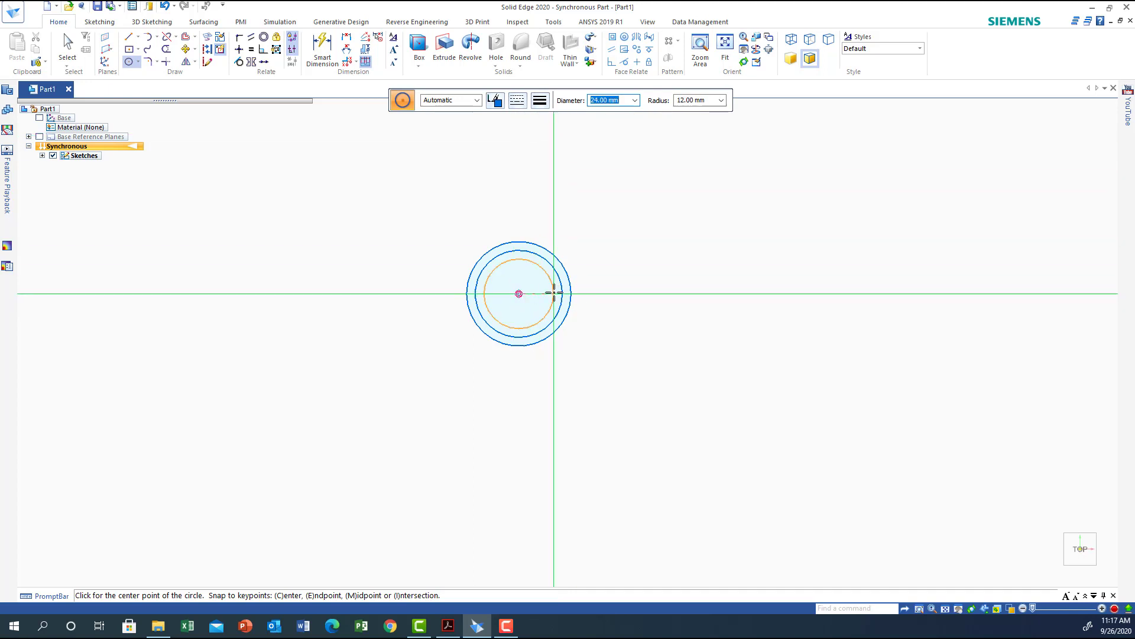
pyautogui.click(794, 293)
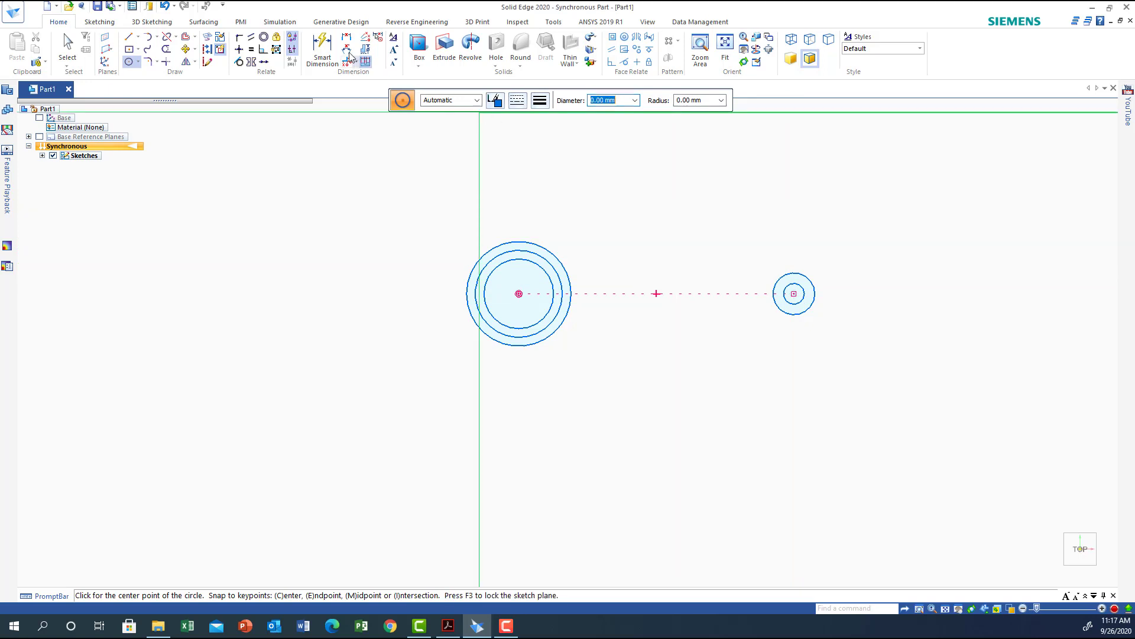
# Make the two small circles on the right concentric.
pyautogui.click(263, 38)
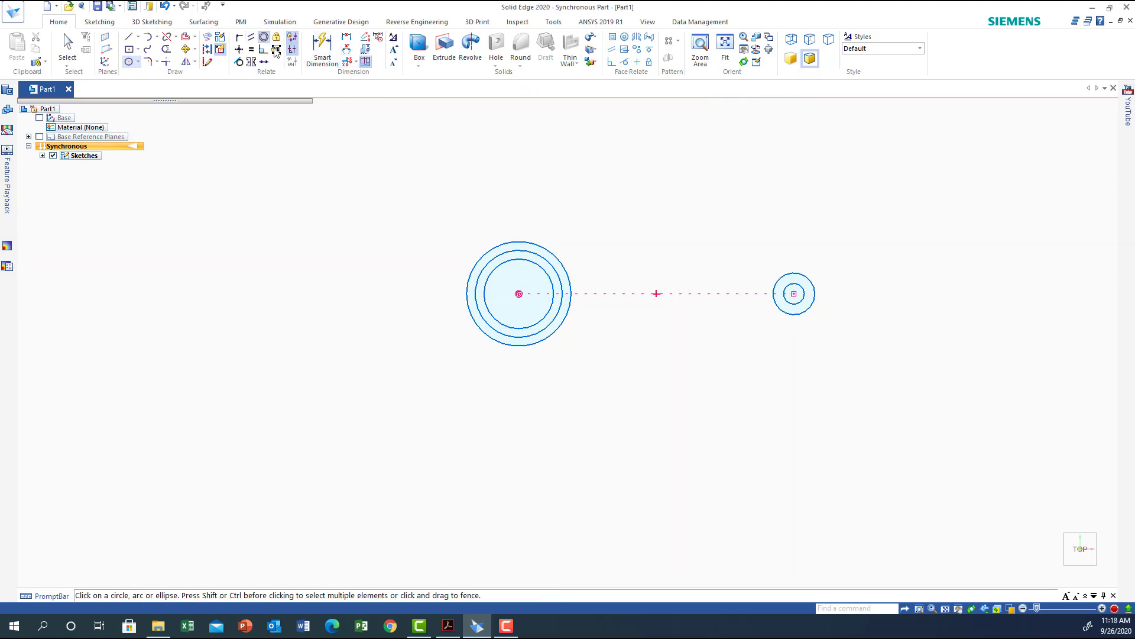
pyautogui.click(794, 283)
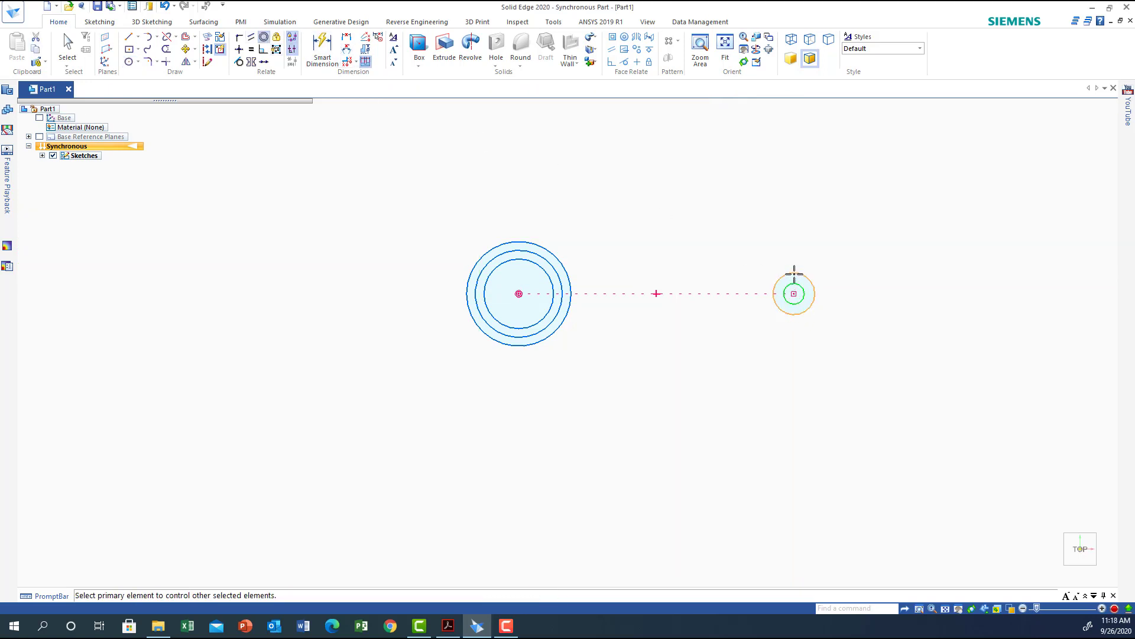
pyautogui.click(793, 273)
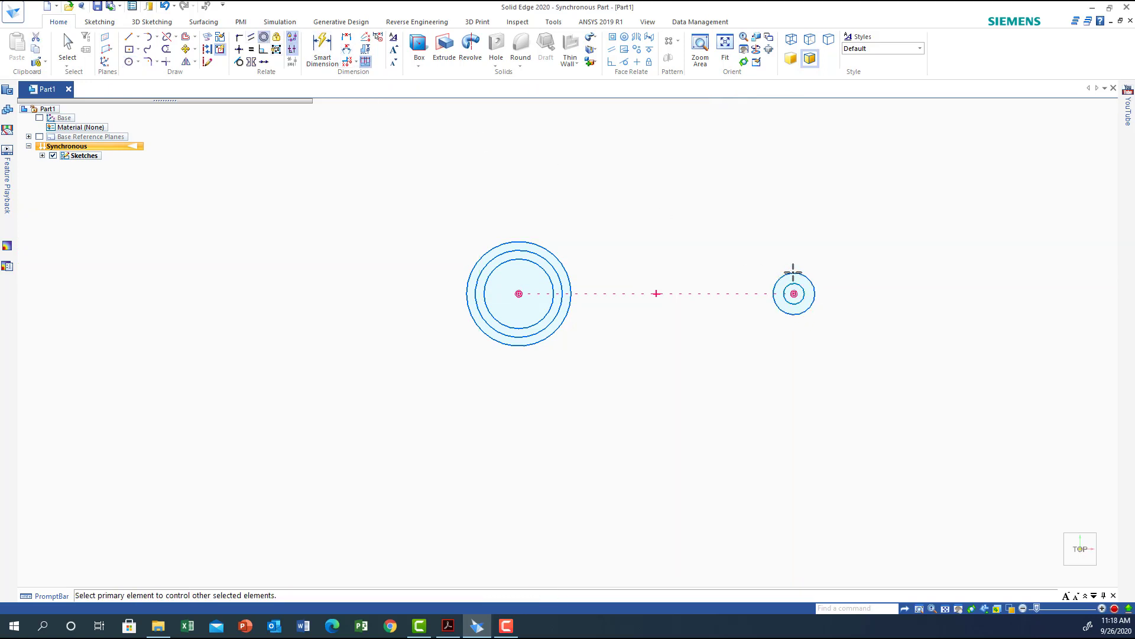
# Dimension the horizontal distance between the large and small circle centres as 120 mm.
pyautogui.click(347, 37)
pyautogui.click(521, 346)
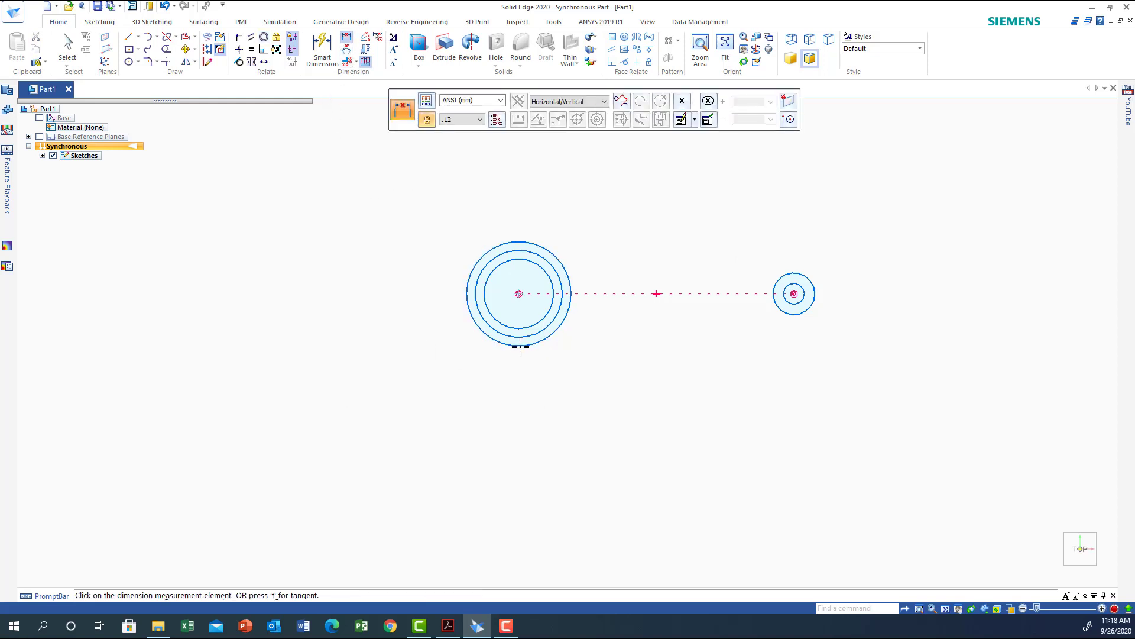
pyautogui.click(795, 314)
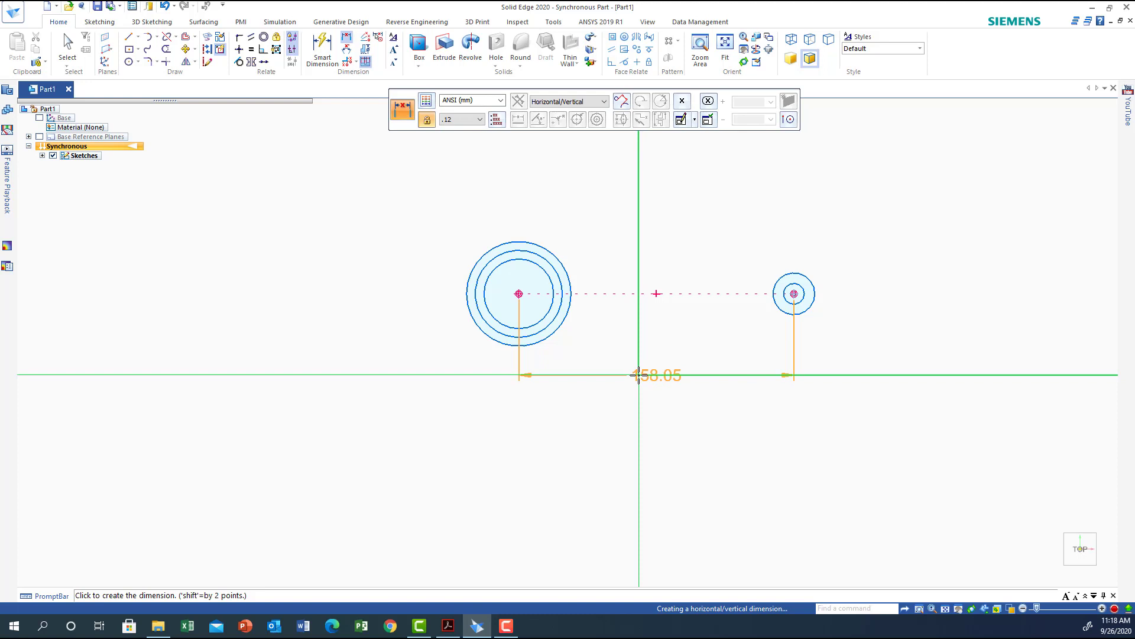
pyautogui.click(638, 382)
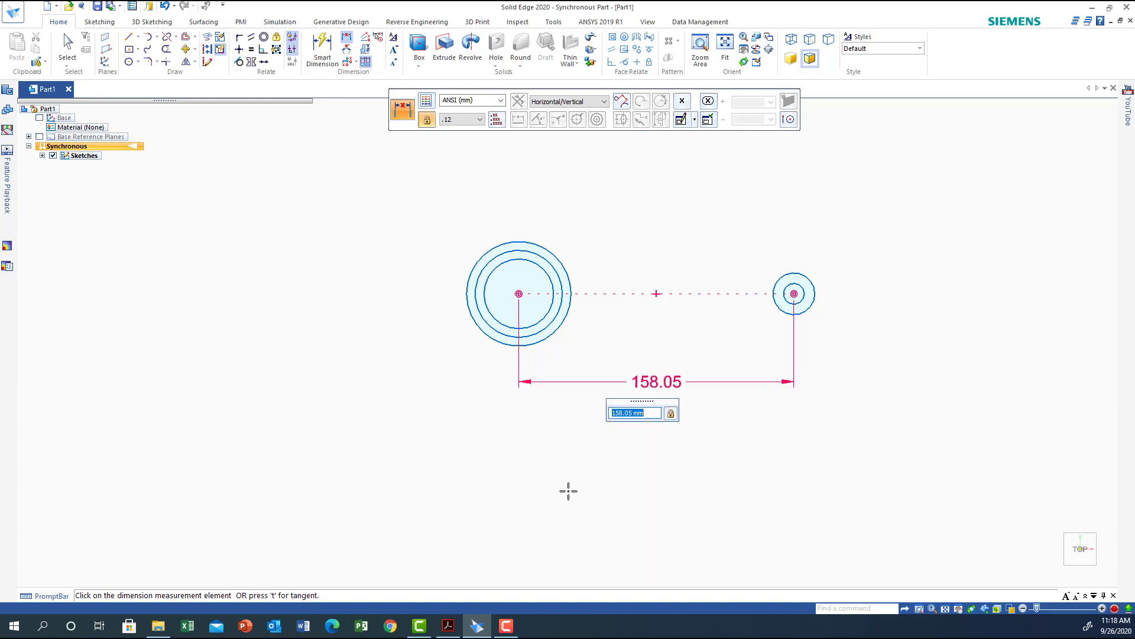
pyautogui.write('120')
pyautogui.press('Return')
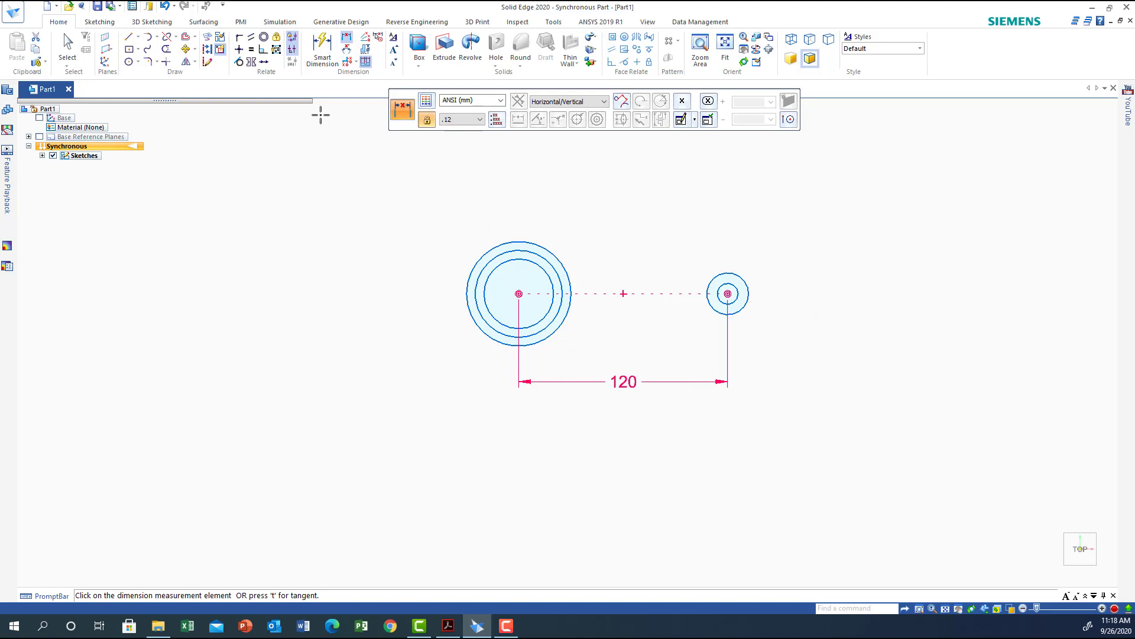
# Draw the upper tangent line from the 60 mm circle to the 24 mm circle.
pyautogui.click(130, 37)
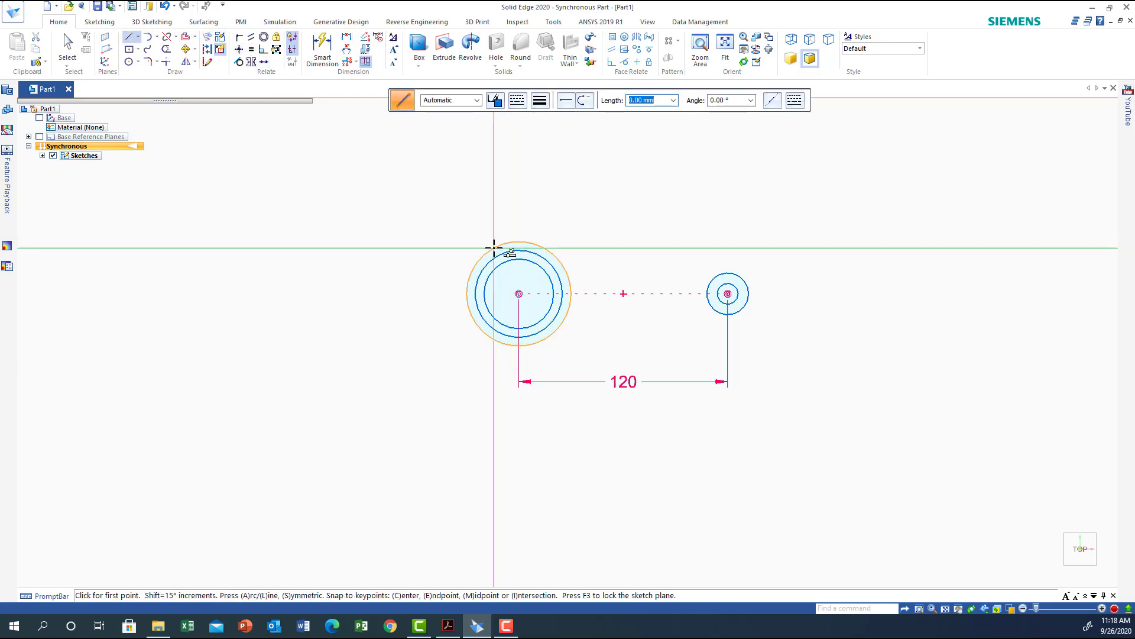
pyautogui.click(509, 243)
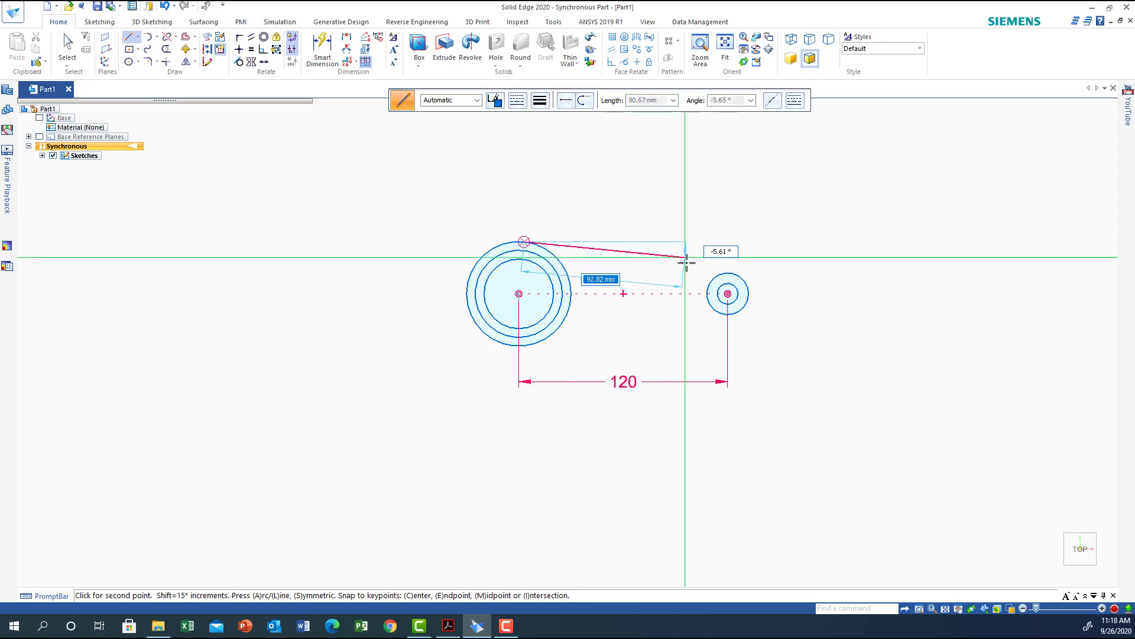
pyautogui.click(734, 273)
pyautogui.rightClick(702, 244)
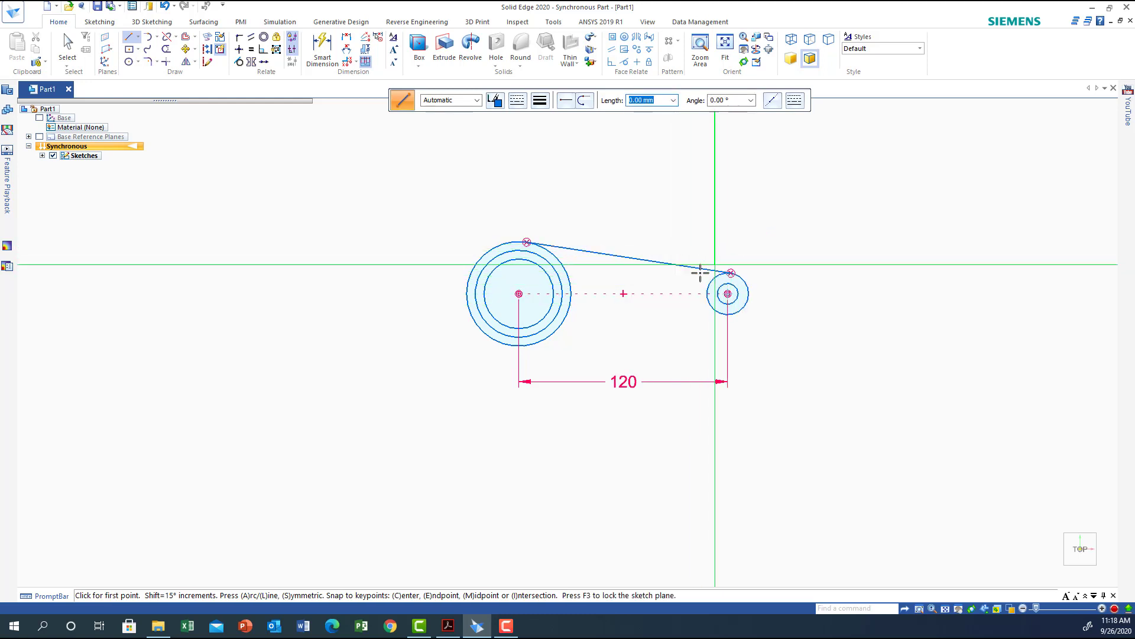
# Draw the lower tangent line from the 60 mm circle to the 24 mm circle.
pyautogui.click(494, 343)
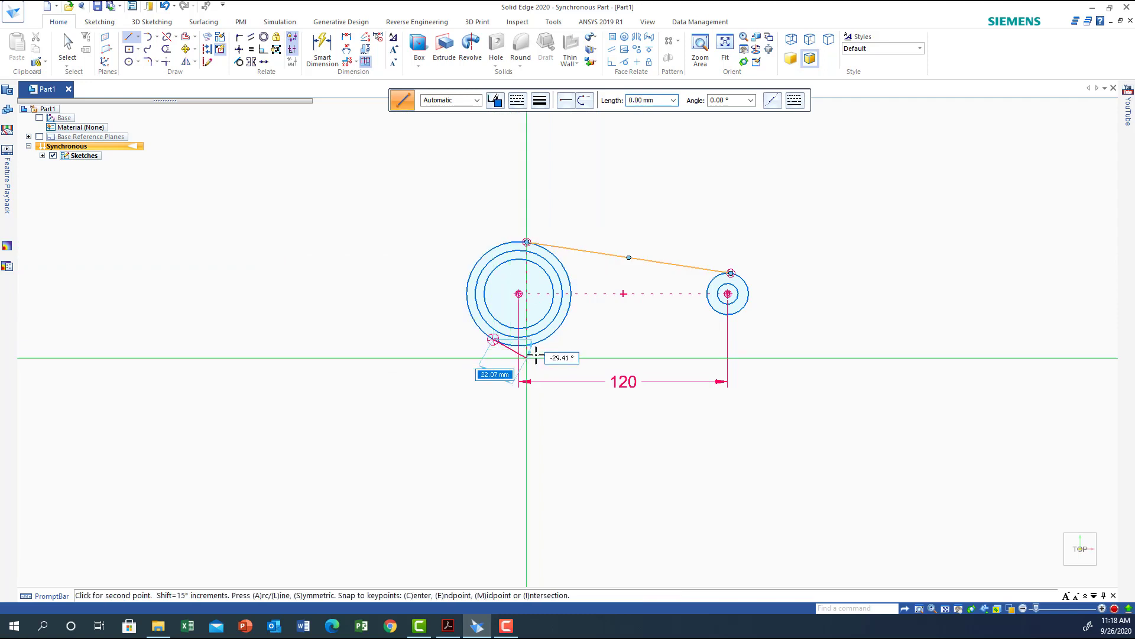
pyautogui.click(733, 314)
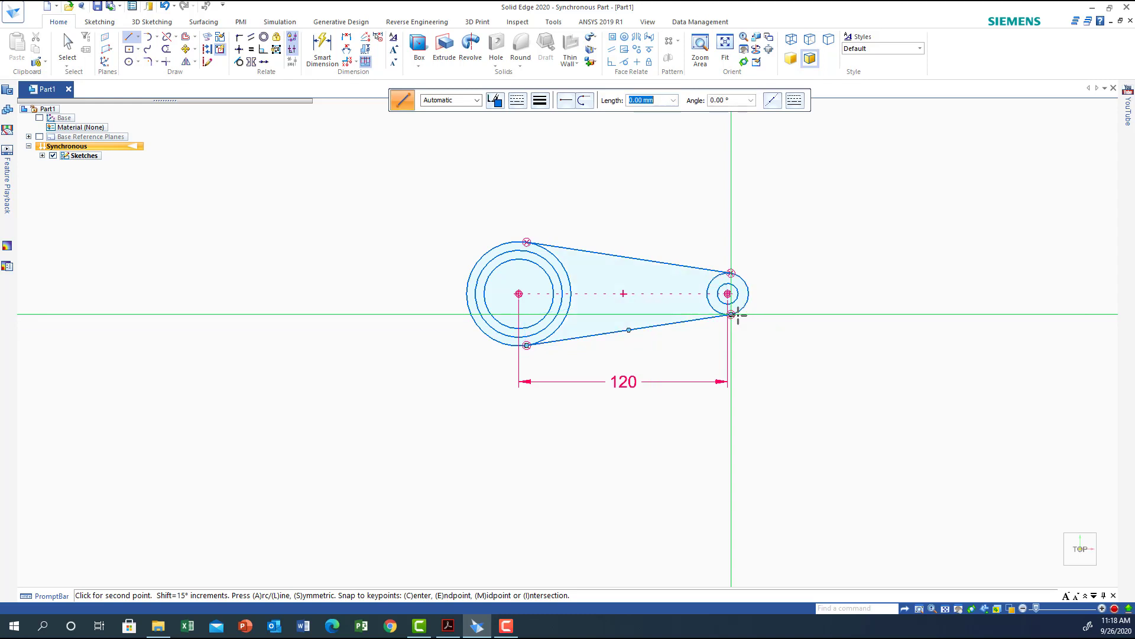
pyautogui.rightClick(608, 345)
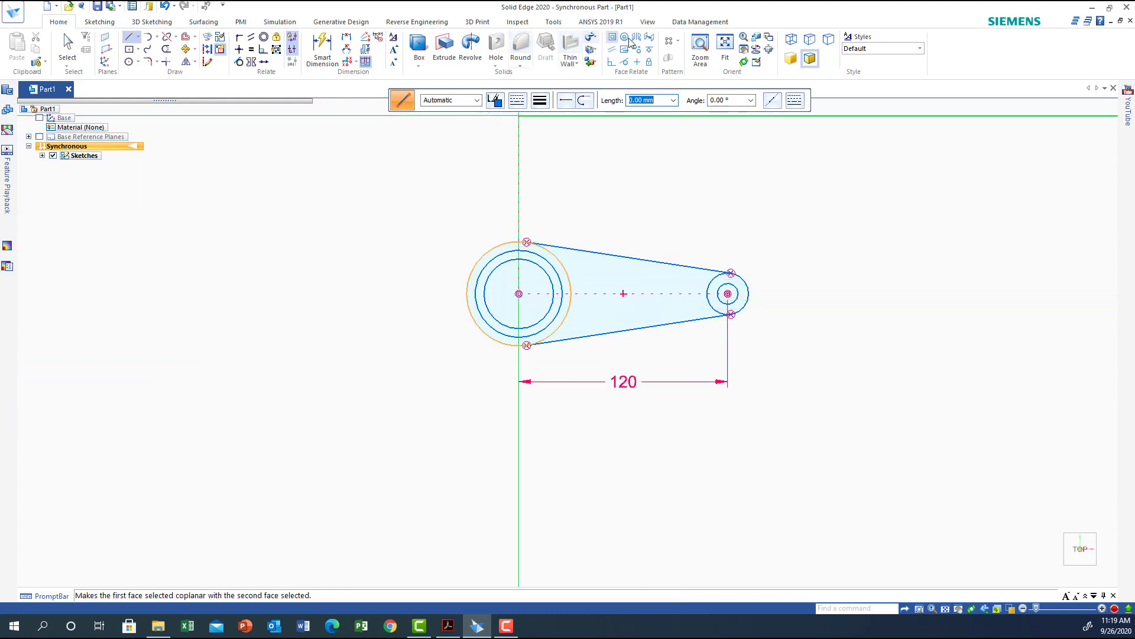
# Draw a vertical line about 38 mm long upward from the large circle's centre and convert it to construction.
pyautogui.click(700, 47)
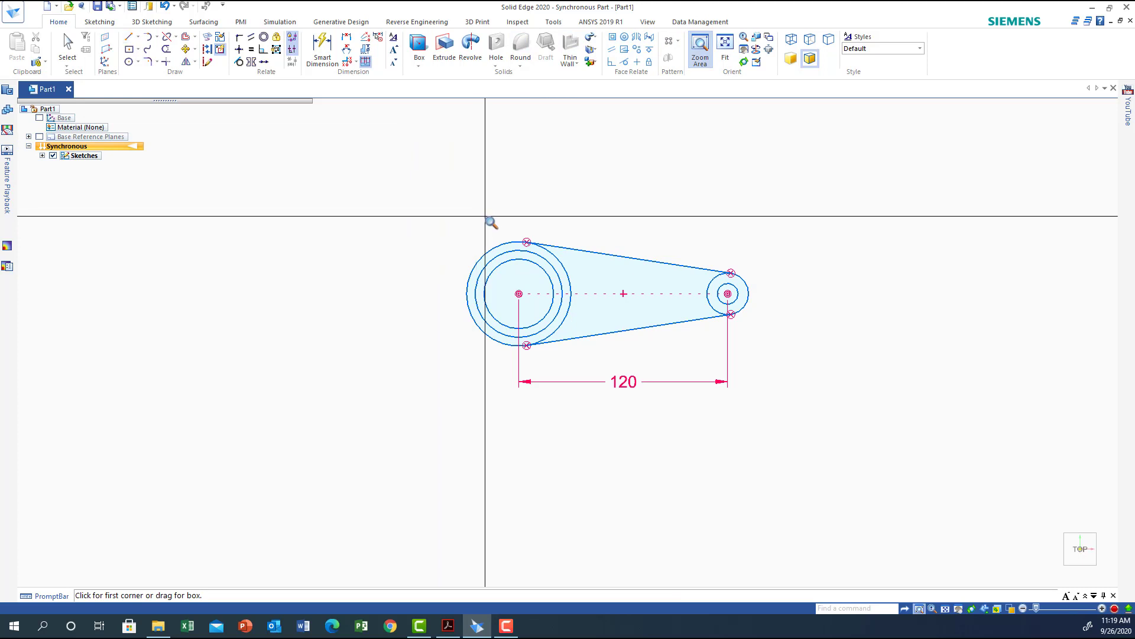
pyautogui.moveTo(489, 218); pyautogui.dragTo(526, 367)
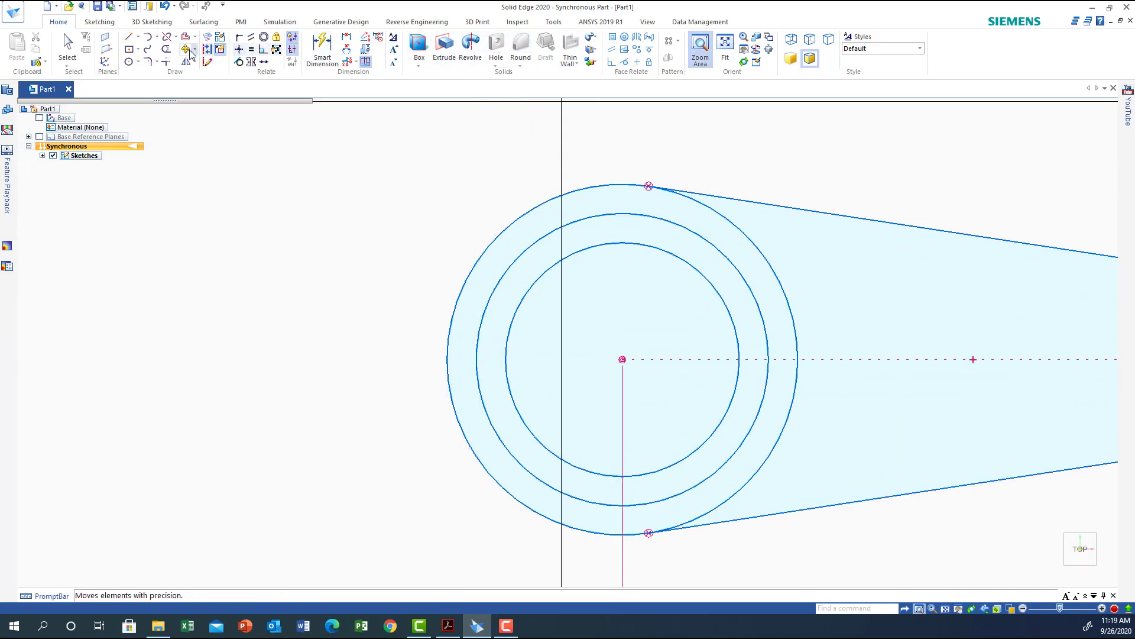
pyautogui.click(131, 40)
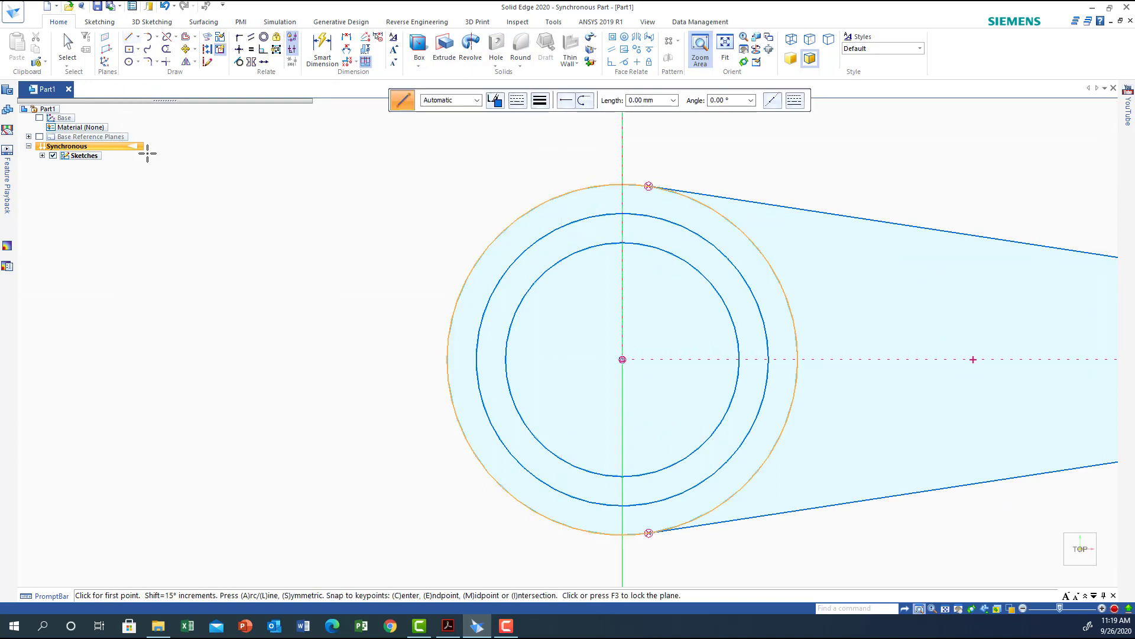
pyautogui.click(623, 359)
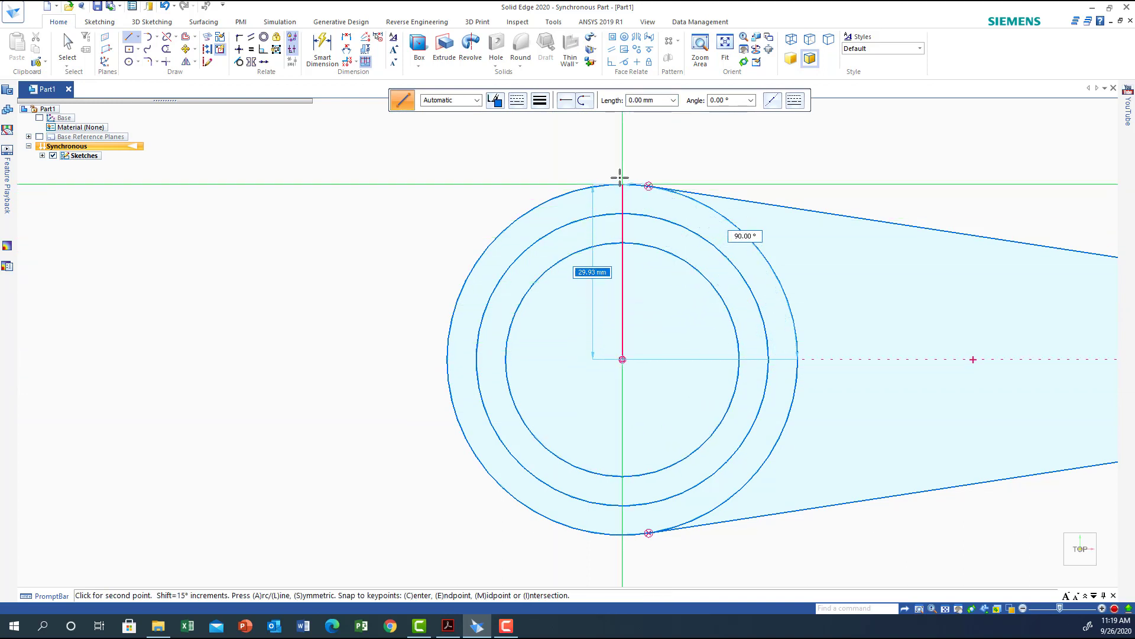
pyautogui.click(622, 140)
pyautogui.press('Escape')
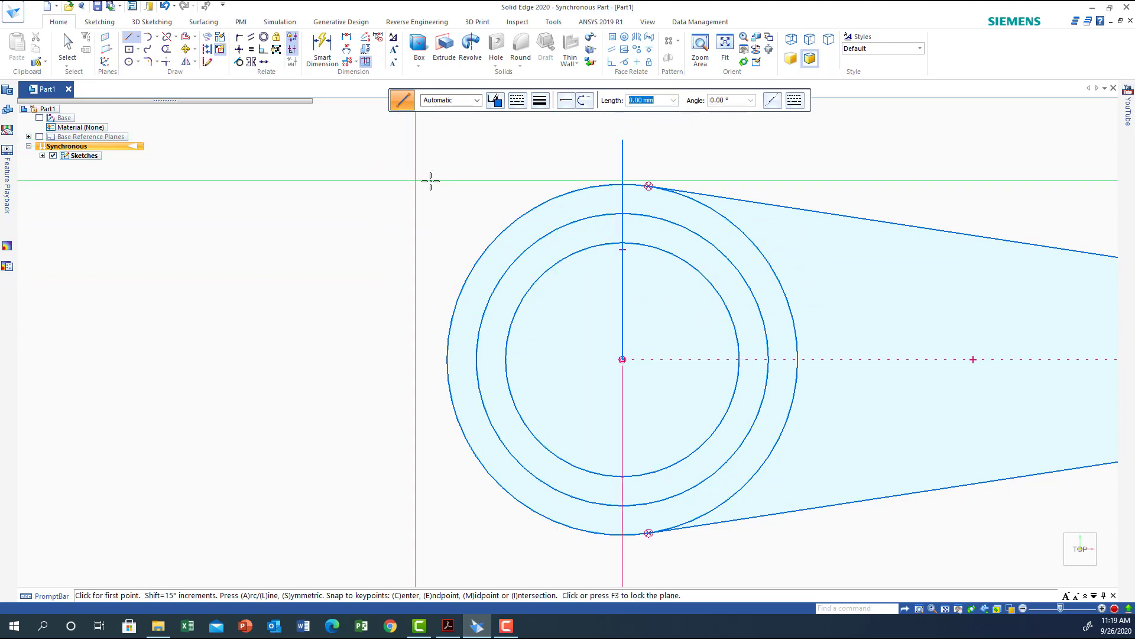
pyautogui.press('Escape')
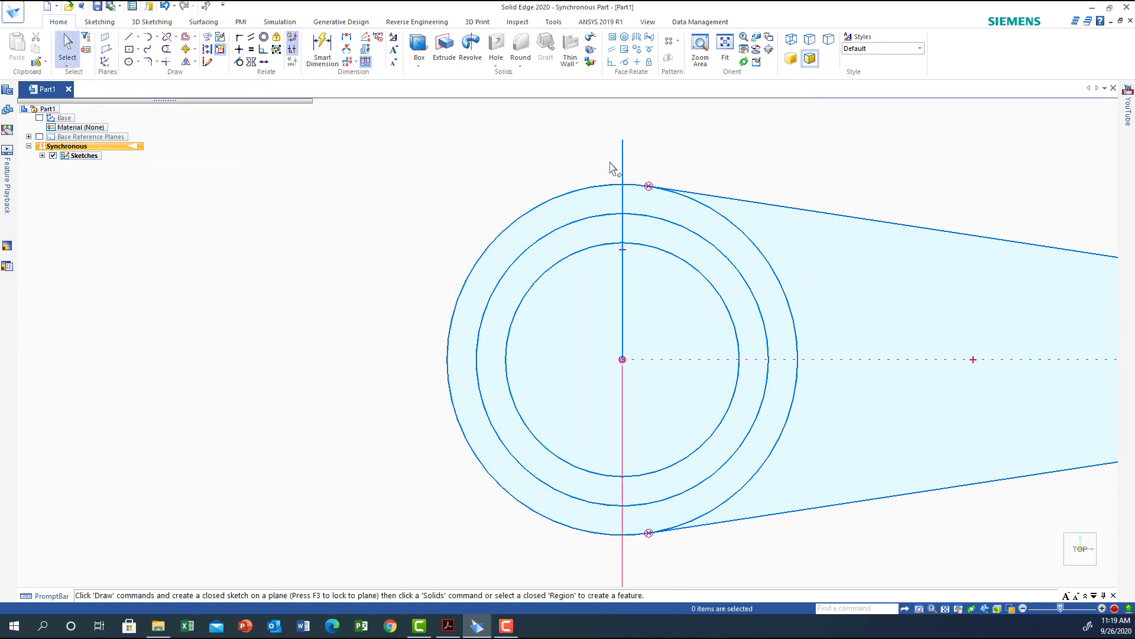
pyautogui.click(623, 162)
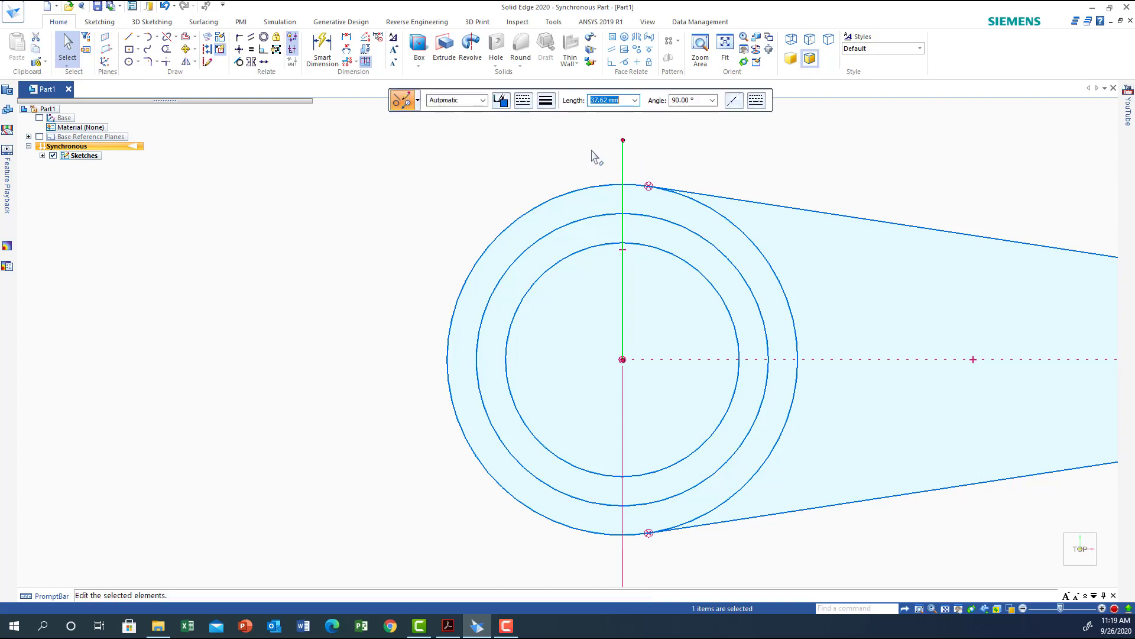
pyautogui.click(207, 52)
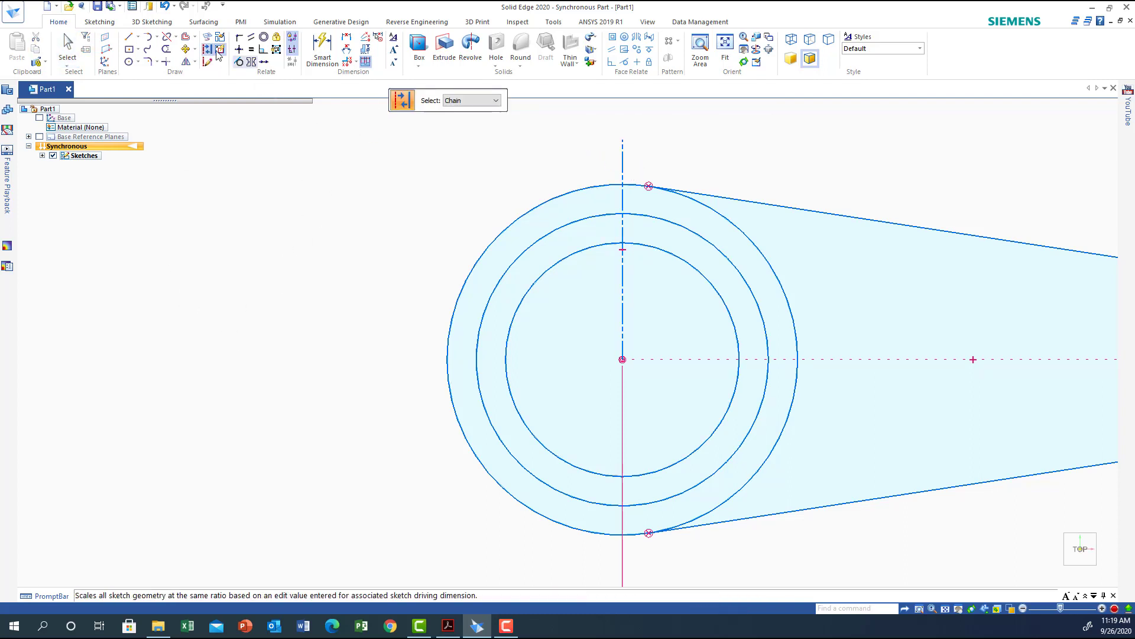
# Draw two vertical lines on either side of the construction line, crossing the middle and inner circles at the top.
pyautogui.click(129, 37)
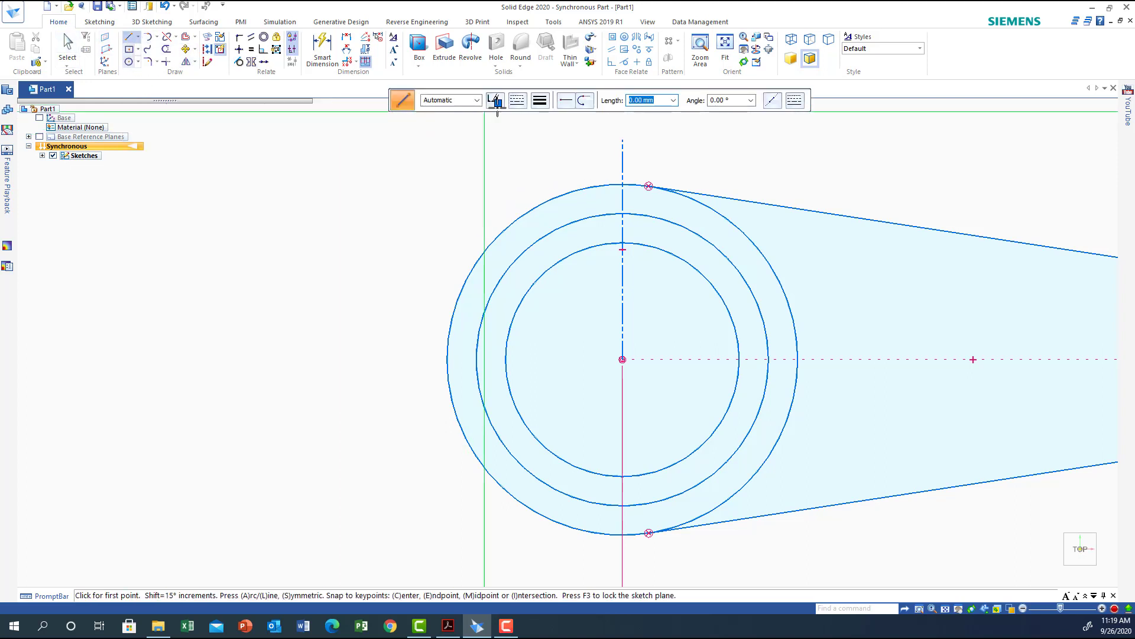
pyautogui.click(517, 100)
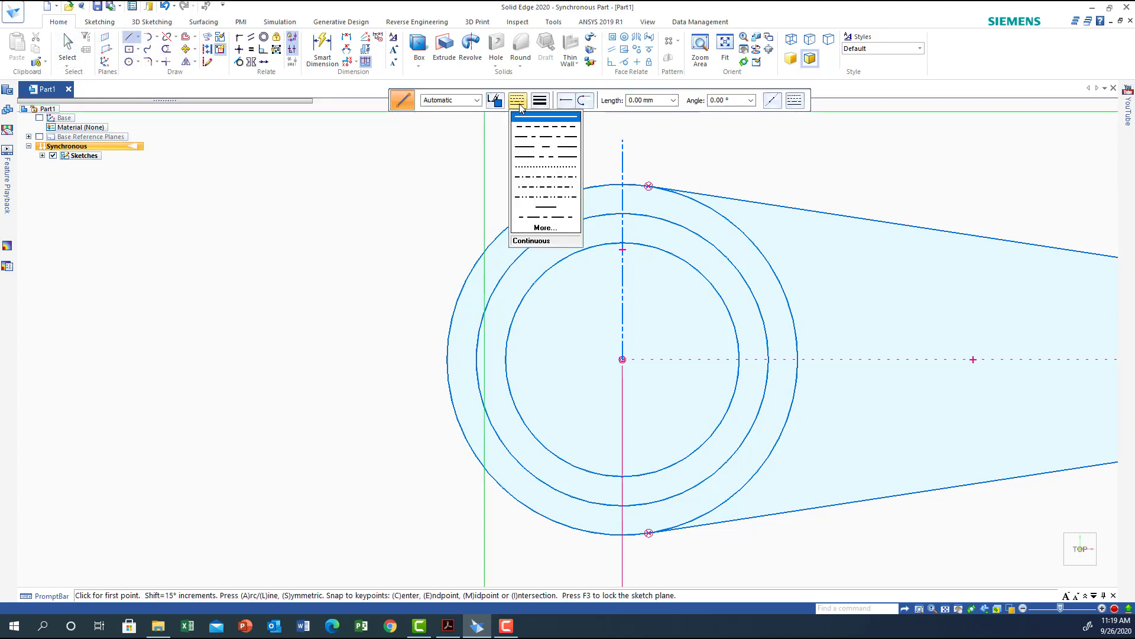
pyautogui.click(350, 164)
pyautogui.rightClick(378, 196)
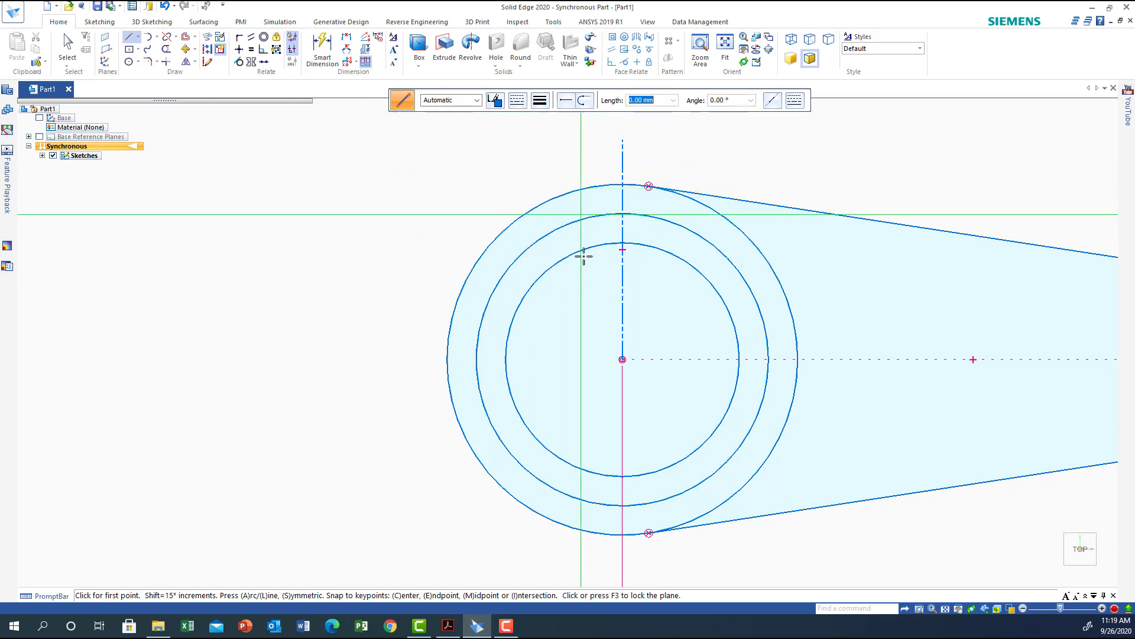
pyautogui.click(603, 145)
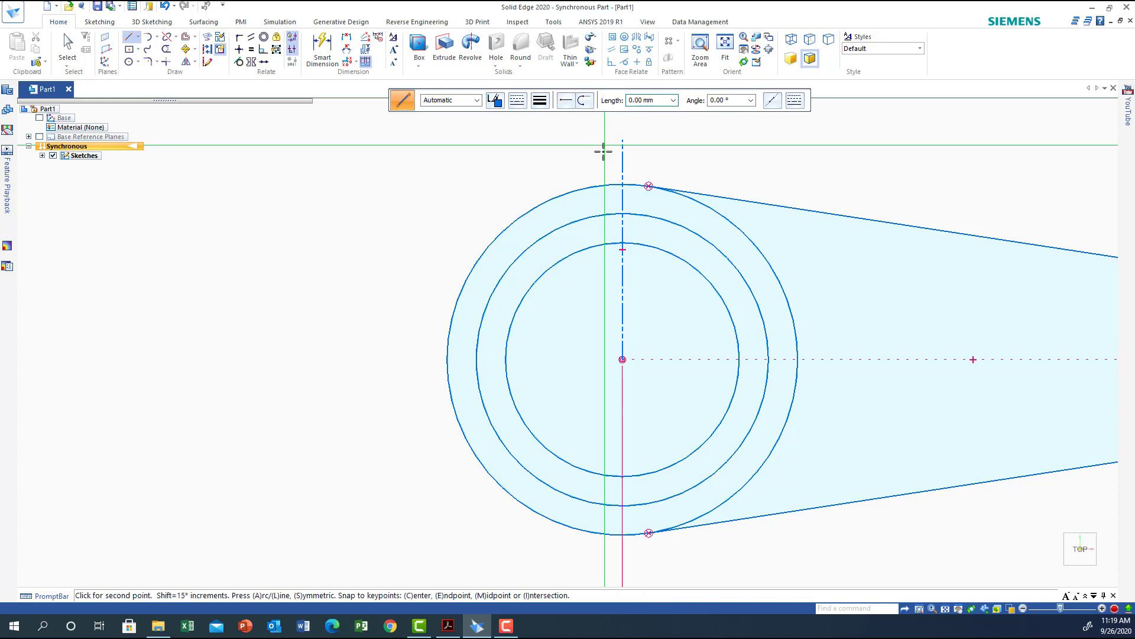
pyautogui.click(604, 216)
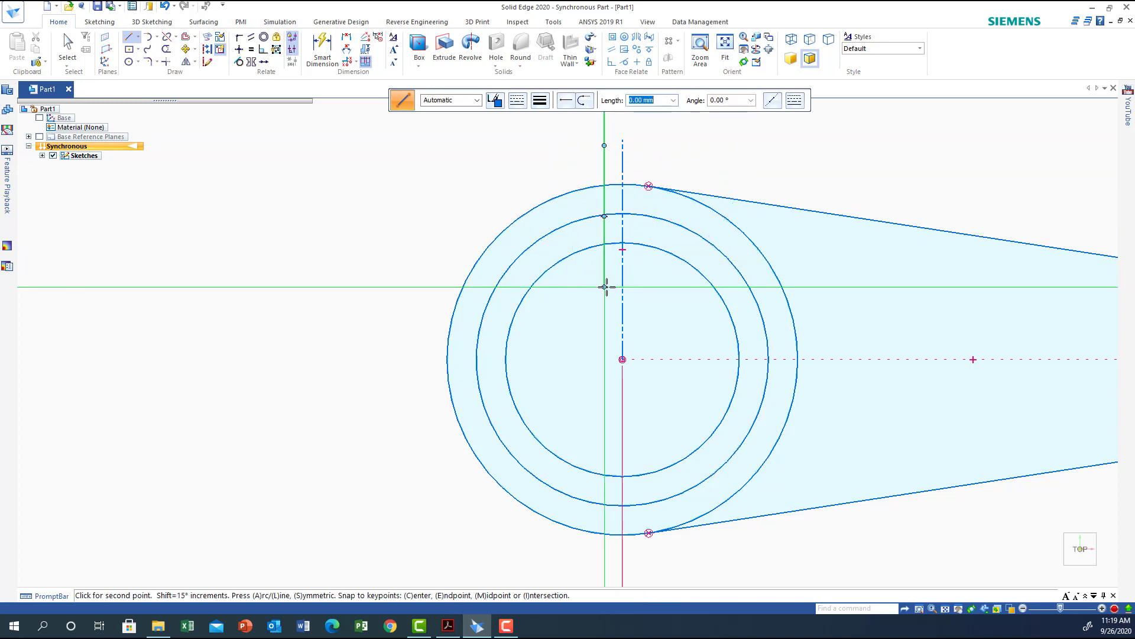
pyautogui.rightClick(566, 165)
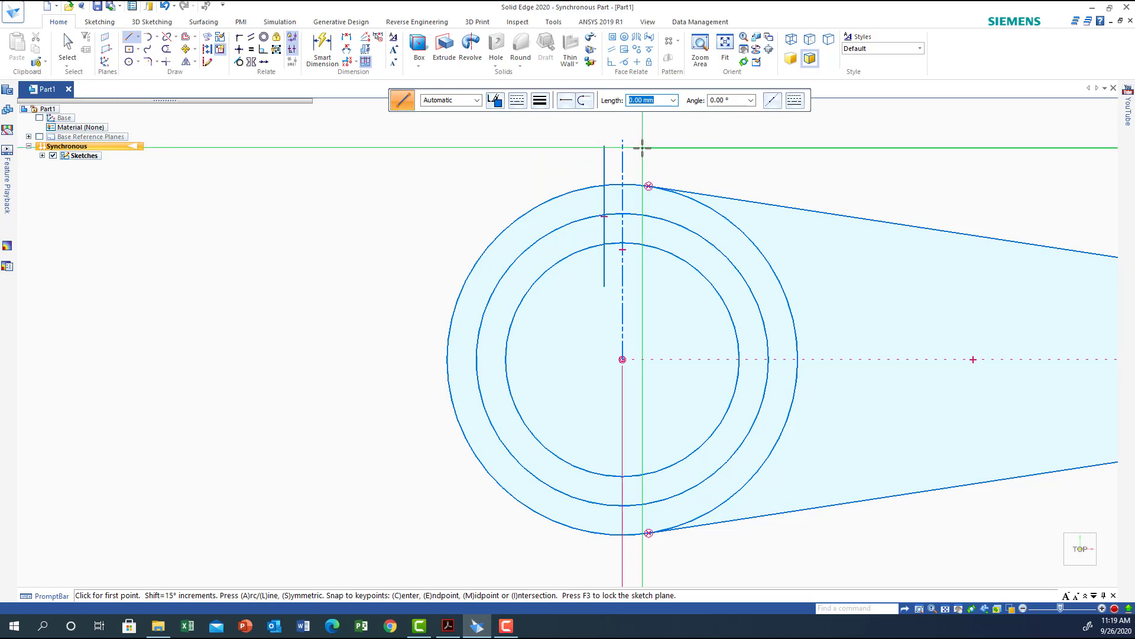
pyautogui.click(642, 147)
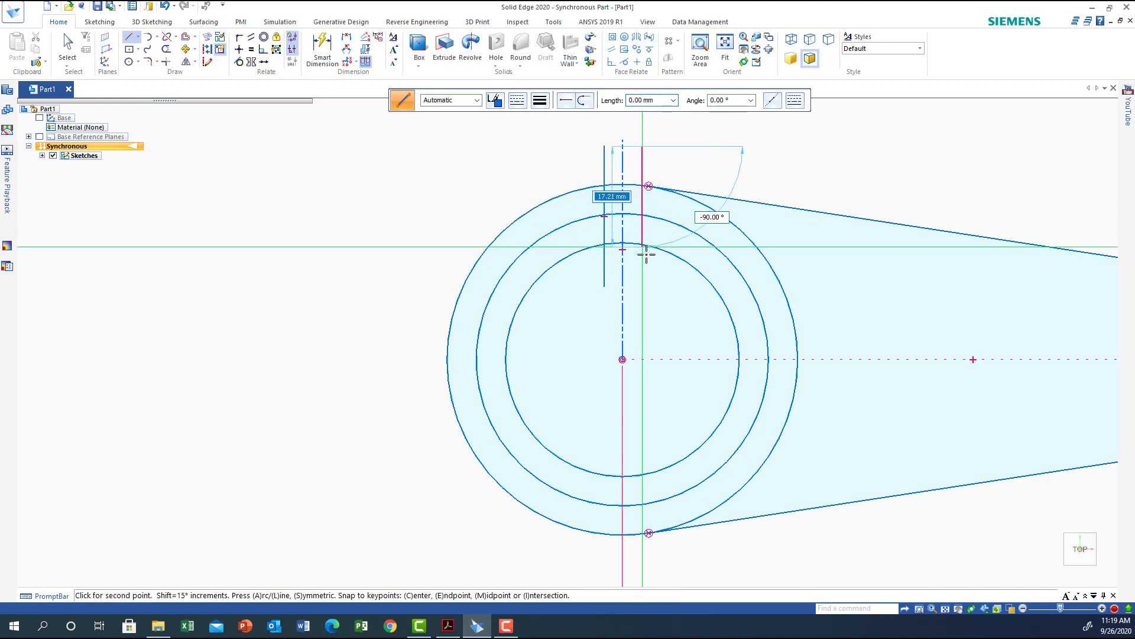
pyautogui.click(644, 291)
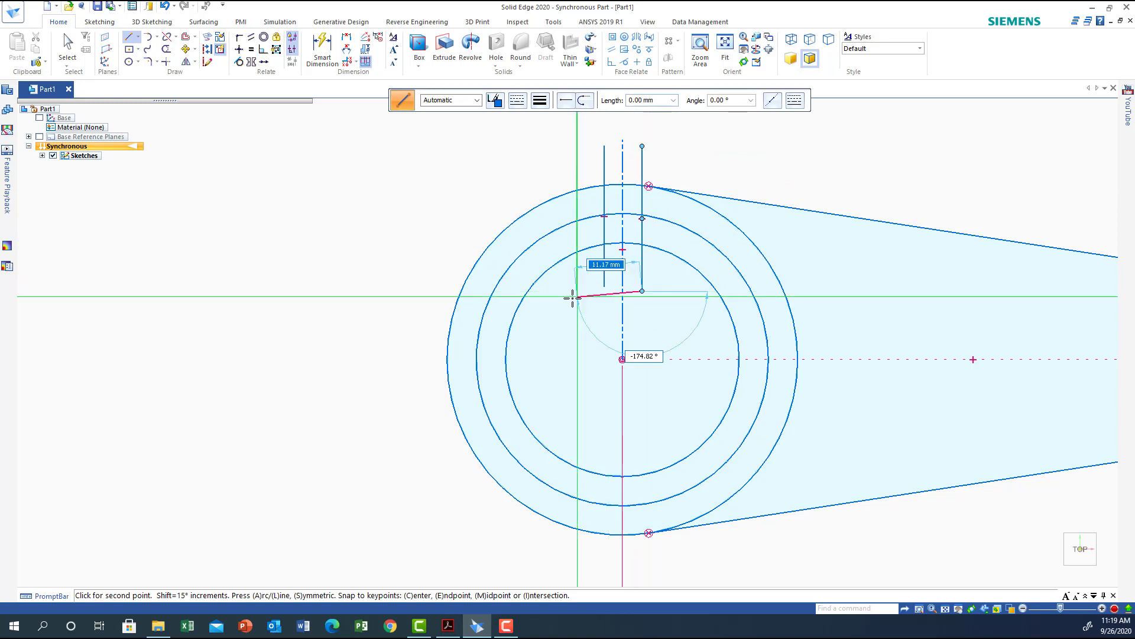
pyautogui.rightClick(572, 297)
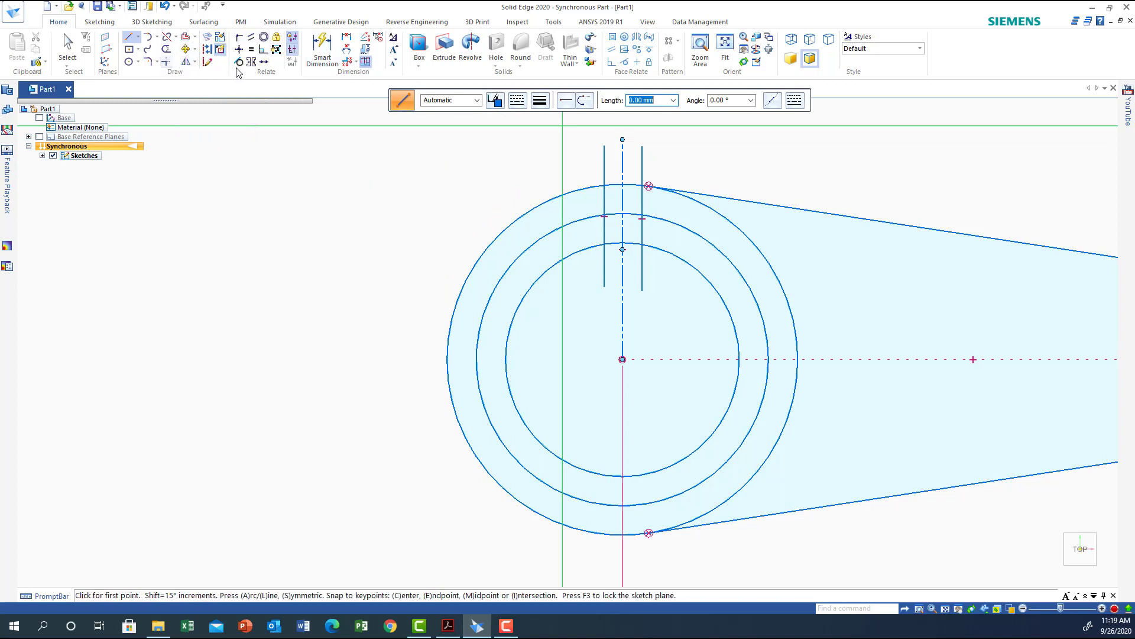
# Make the two vertical lines symmetric about the vertical construction line.
pyautogui.click(258, 63)
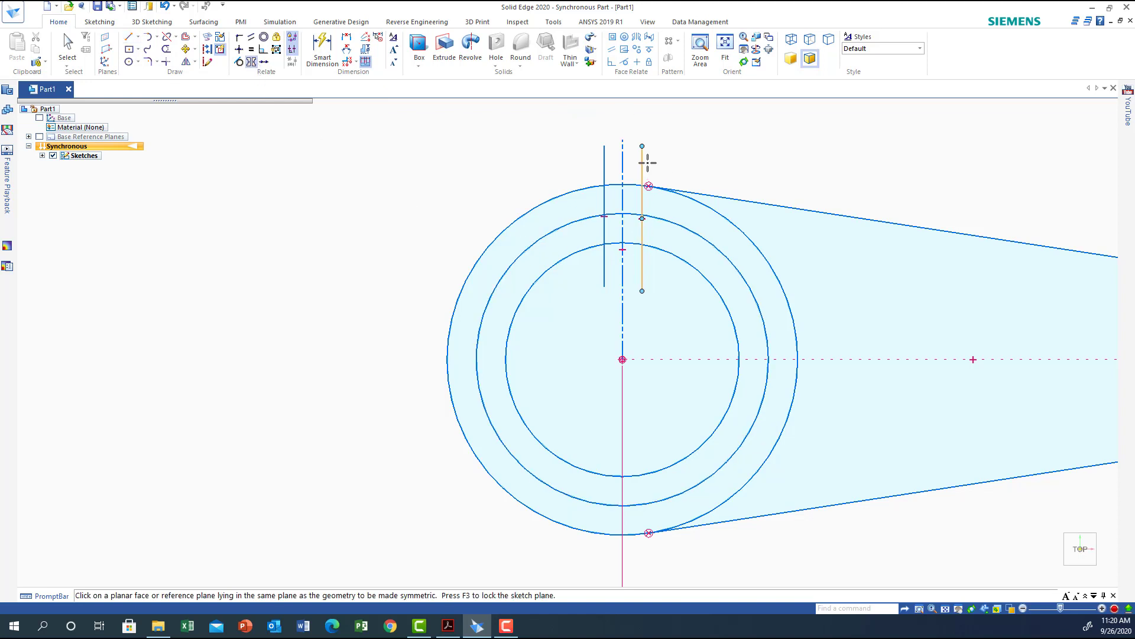
pyautogui.click(623, 161)
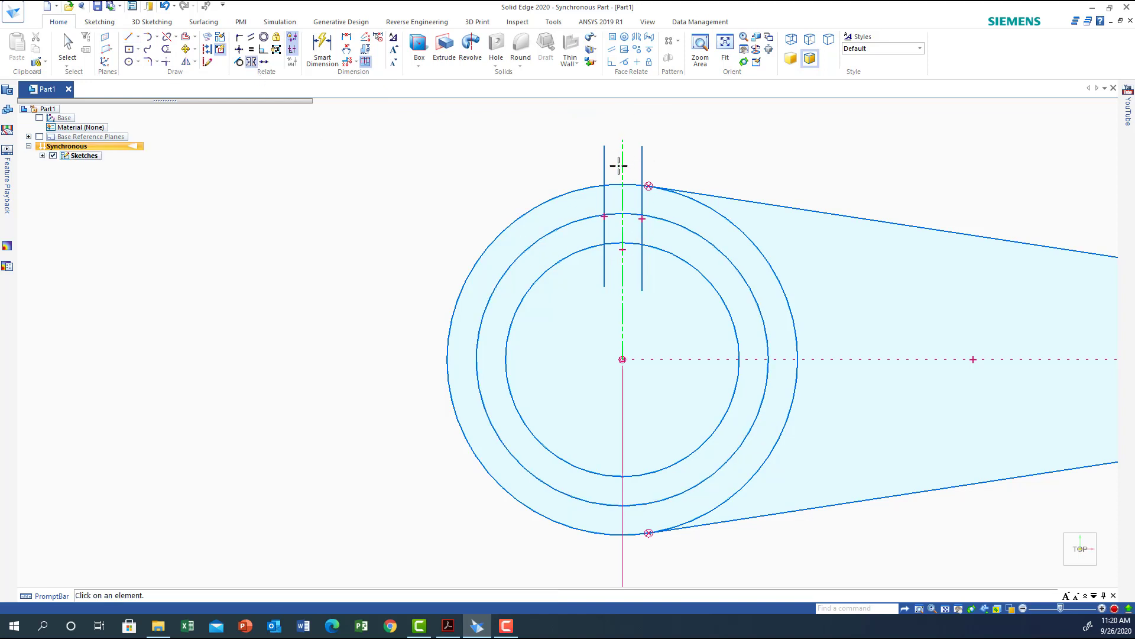
pyautogui.click(604, 166)
pyautogui.click(642, 167)
# Dimension the distance between the two vertical lines as 8 mm.
pyautogui.click(346, 37)
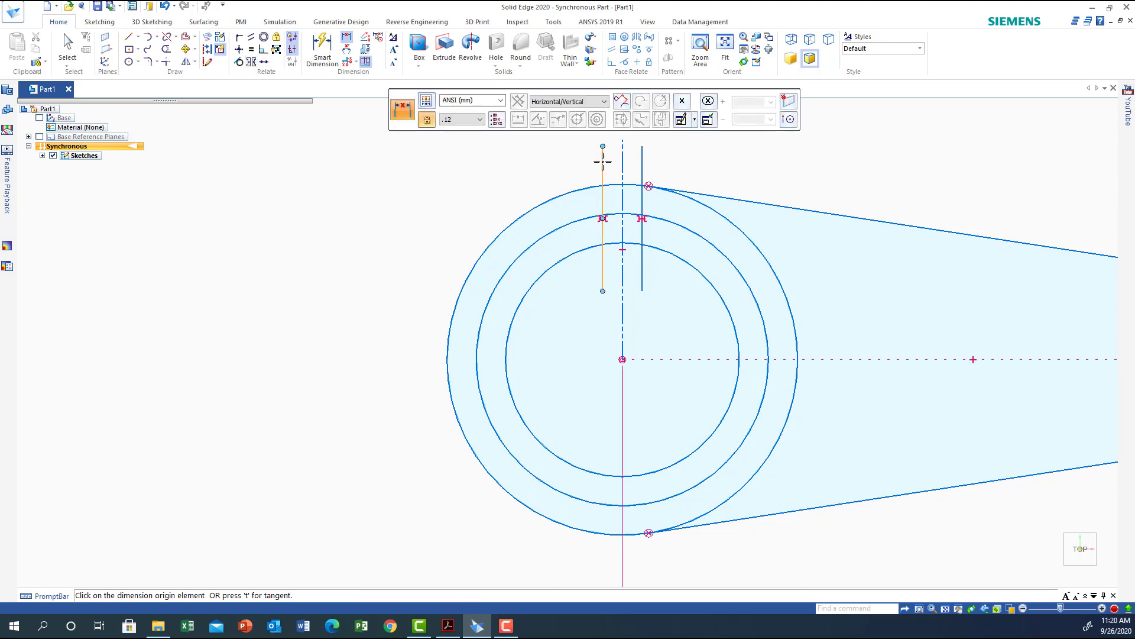
pyautogui.moveTo(608, 97); pyautogui.dragTo(966, 107)
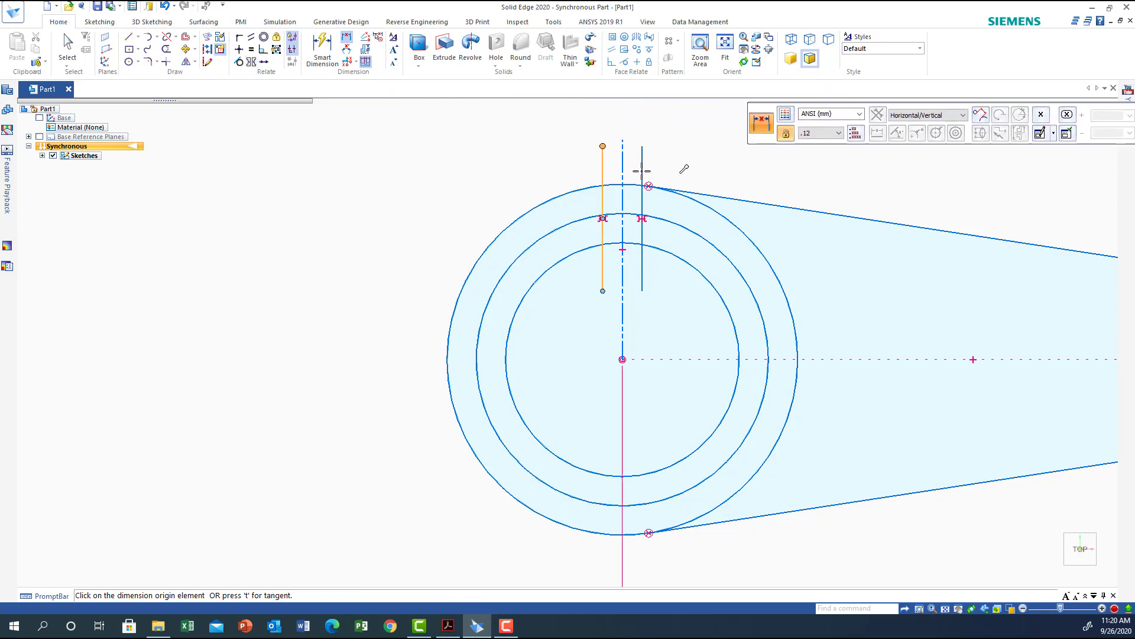
pyautogui.click(603, 159)
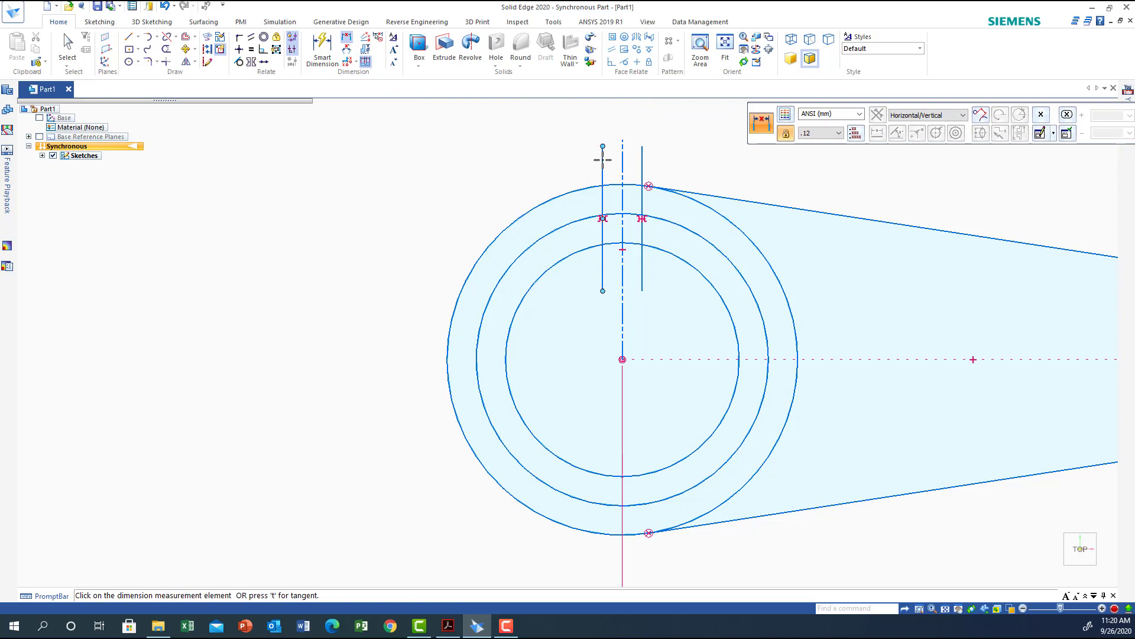
pyautogui.click(642, 149)
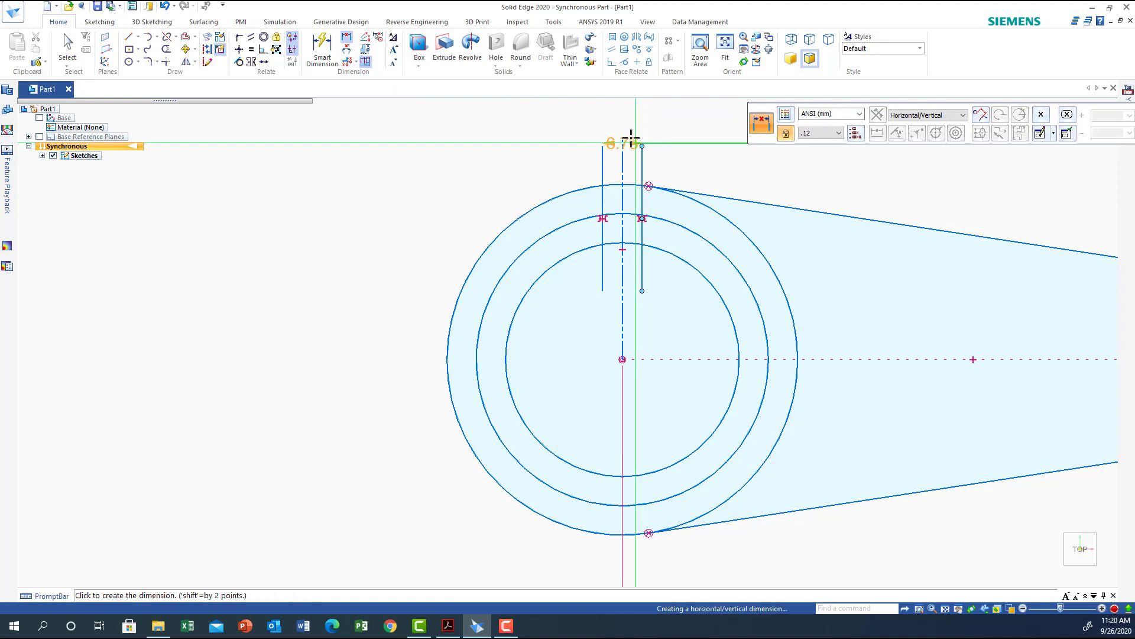
pyautogui.click(677, 118)
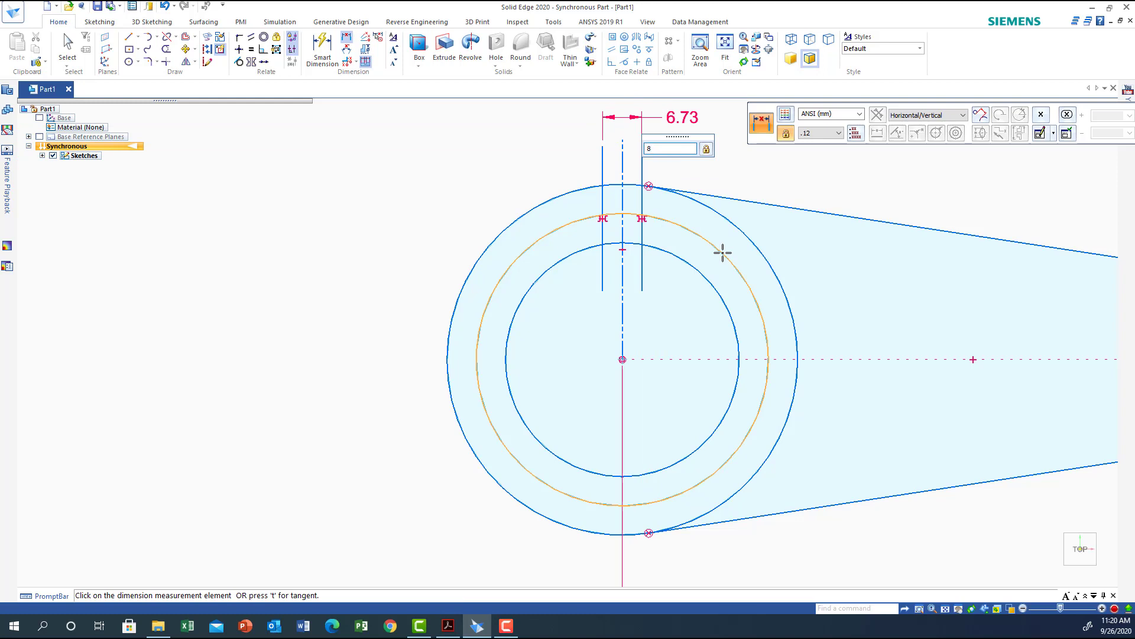
pyautogui.press('Return')
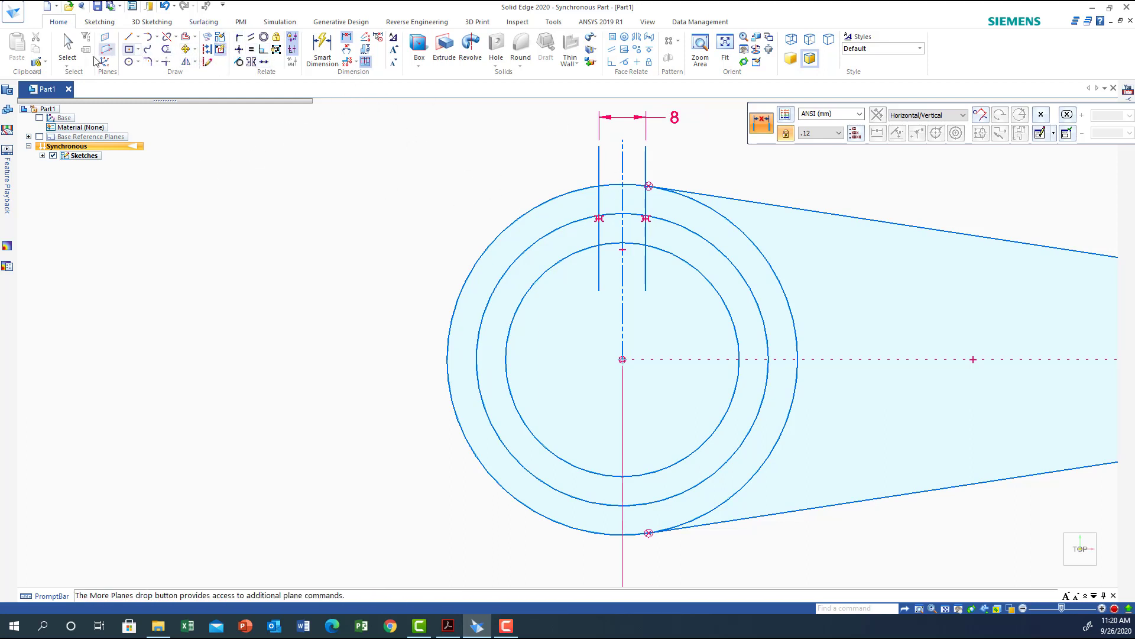
# Trim the middle circle, the vertical lines' excess ends and the inner circle arc between them to form the keyway.
pyautogui.click(166, 52)
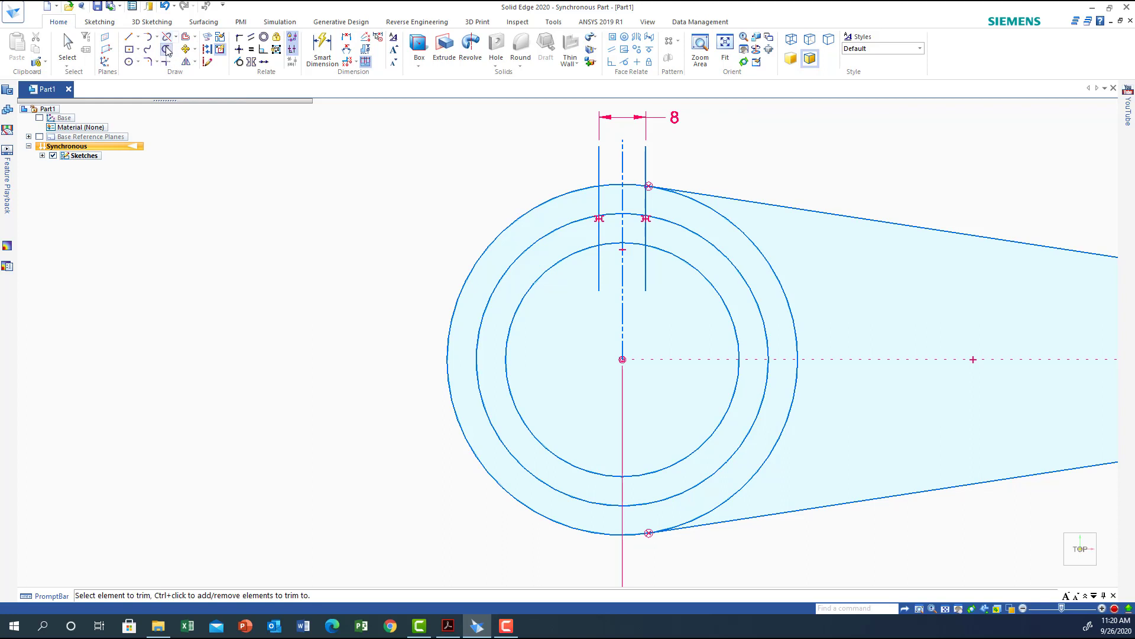
pyautogui.click(537, 243)
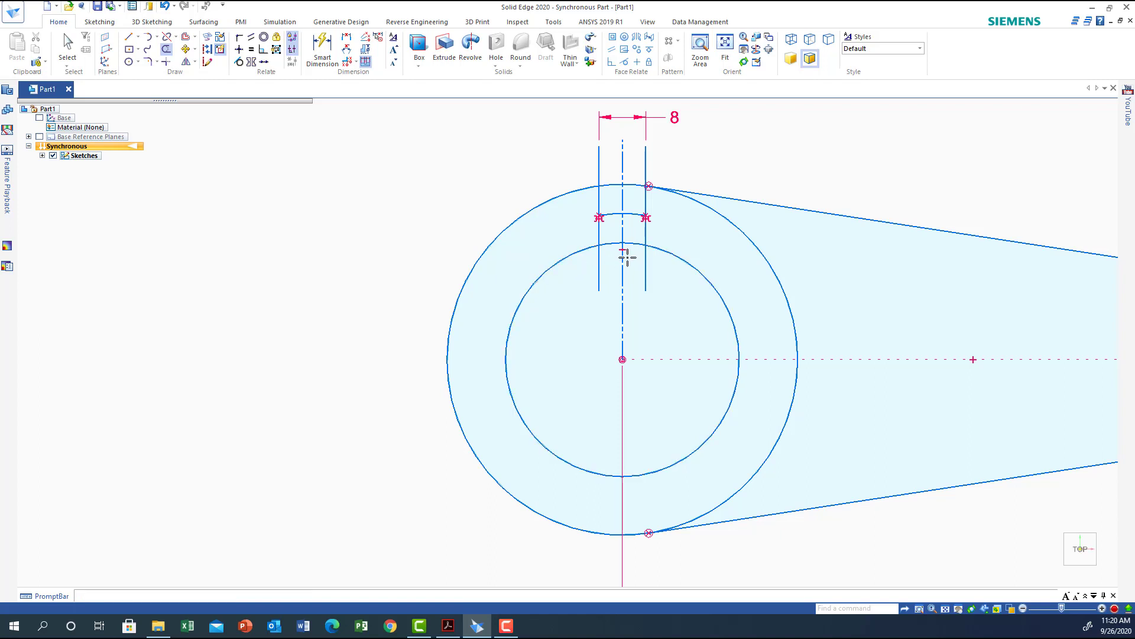
pyautogui.click(599, 269)
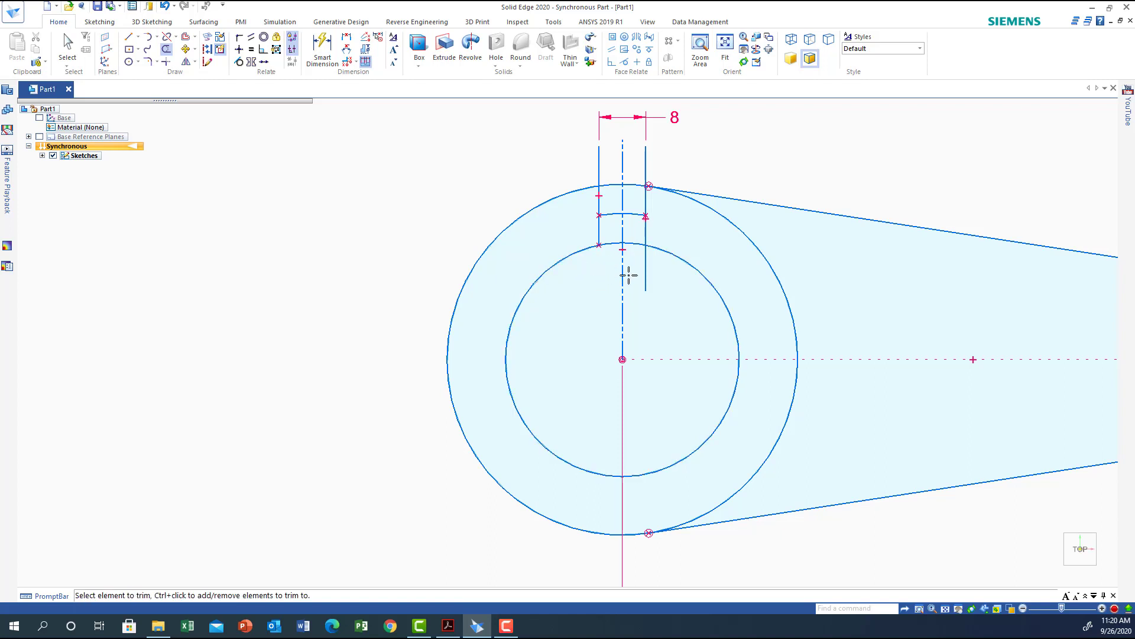
pyautogui.click(644, 274)
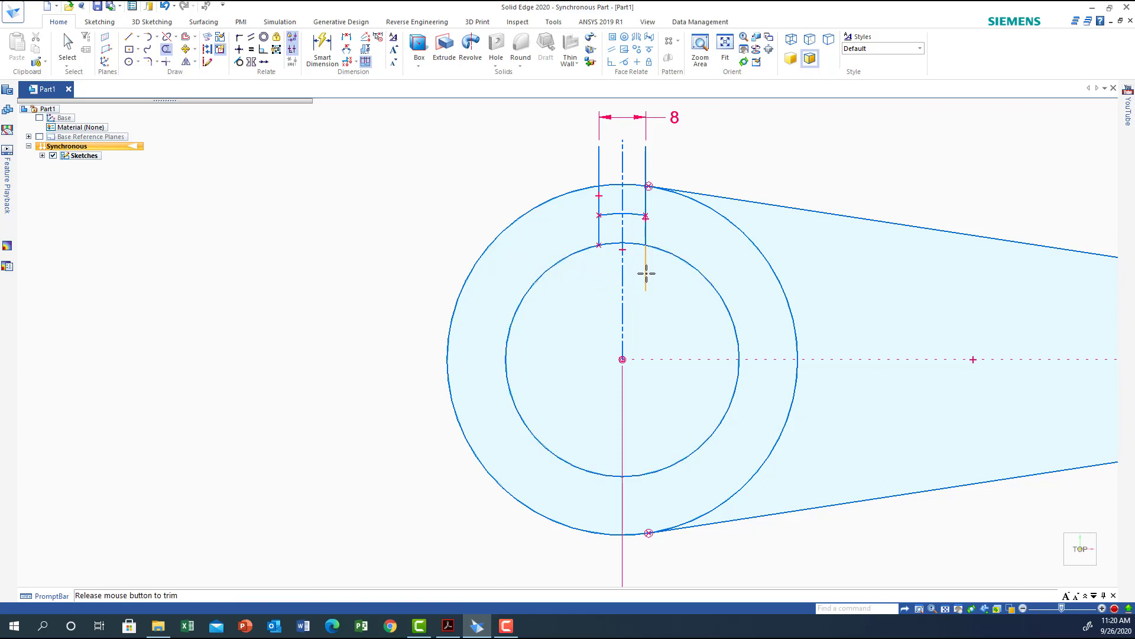
pyautogui.click(598, 203)
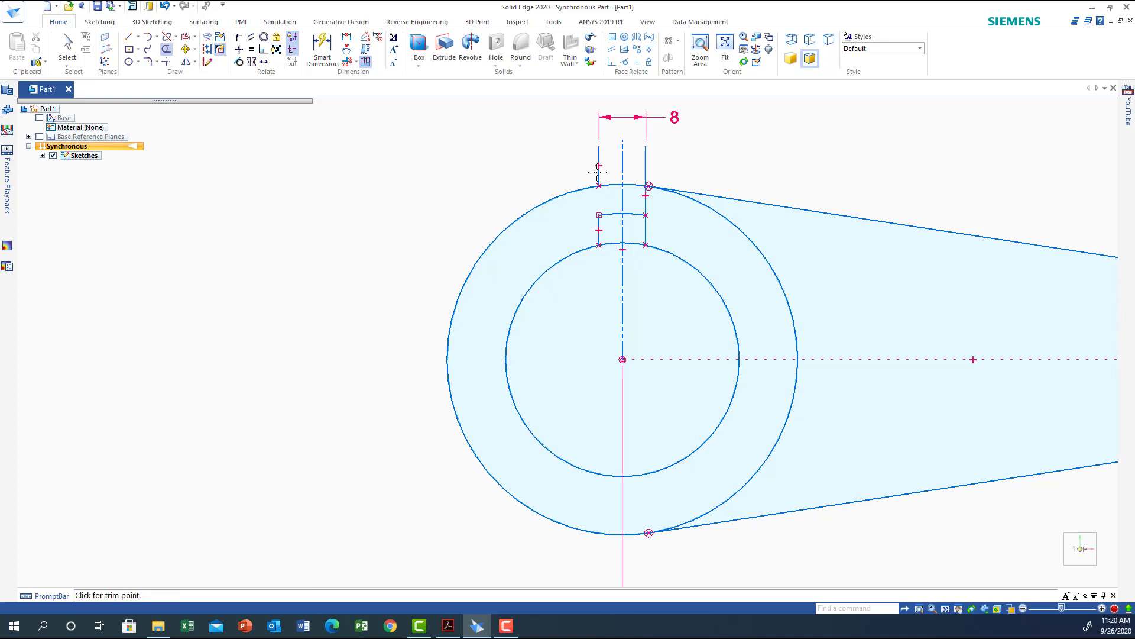
pyautogui.click(597, 172)
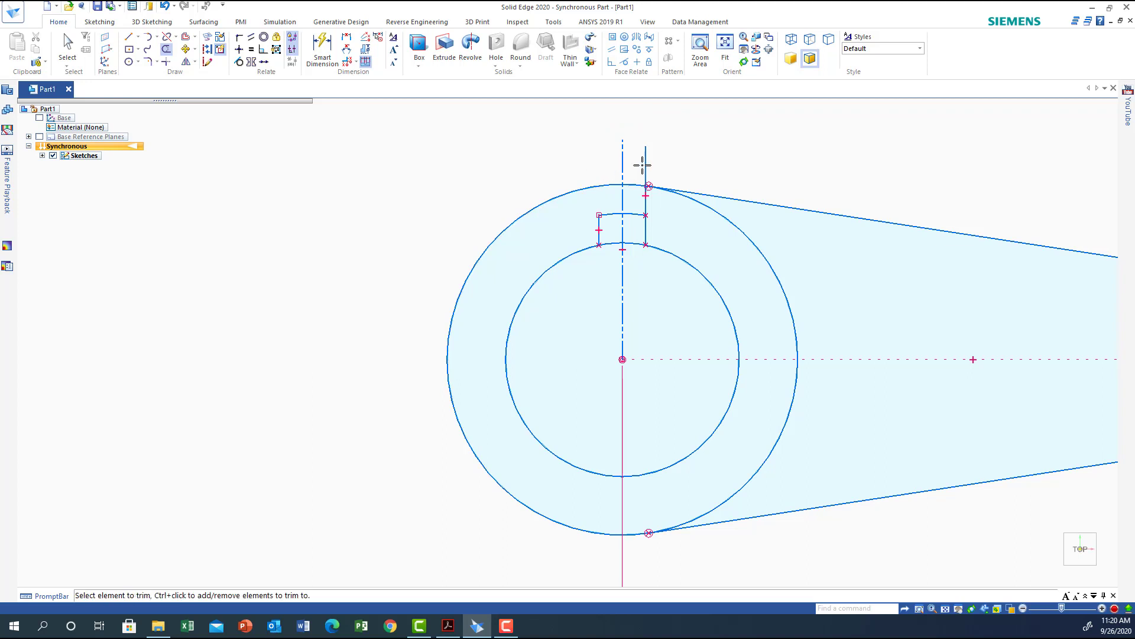
pyautogui.click(647, 198)
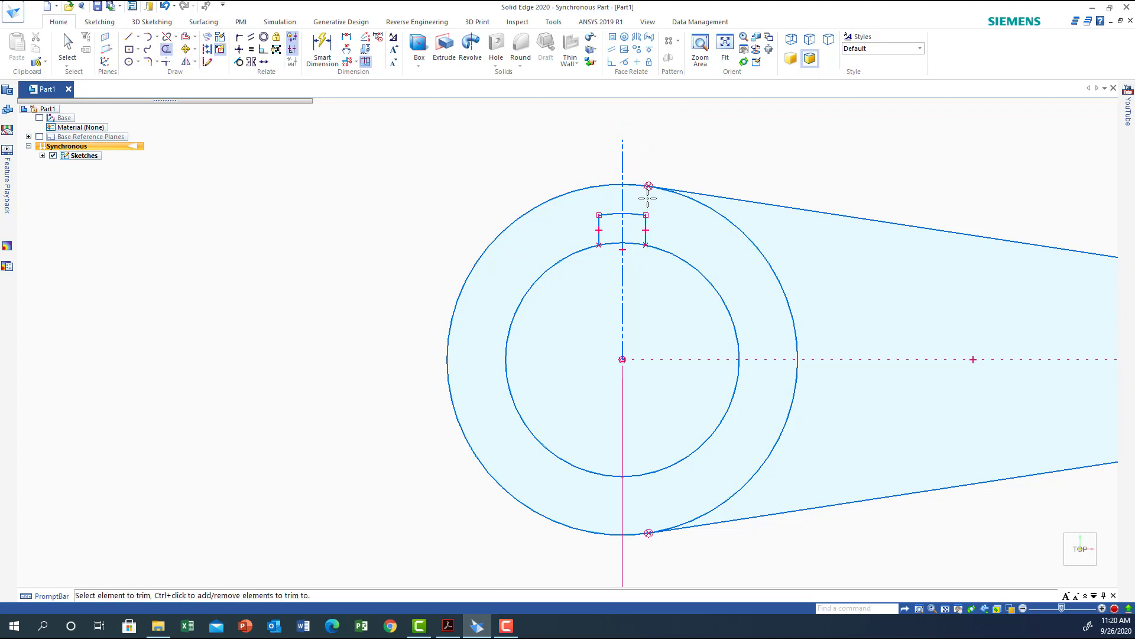
pyautogui.click(615, 242)
# Delete the vertical construction line and fit the whole sketch in view.
pyautogui.click(66, 48)
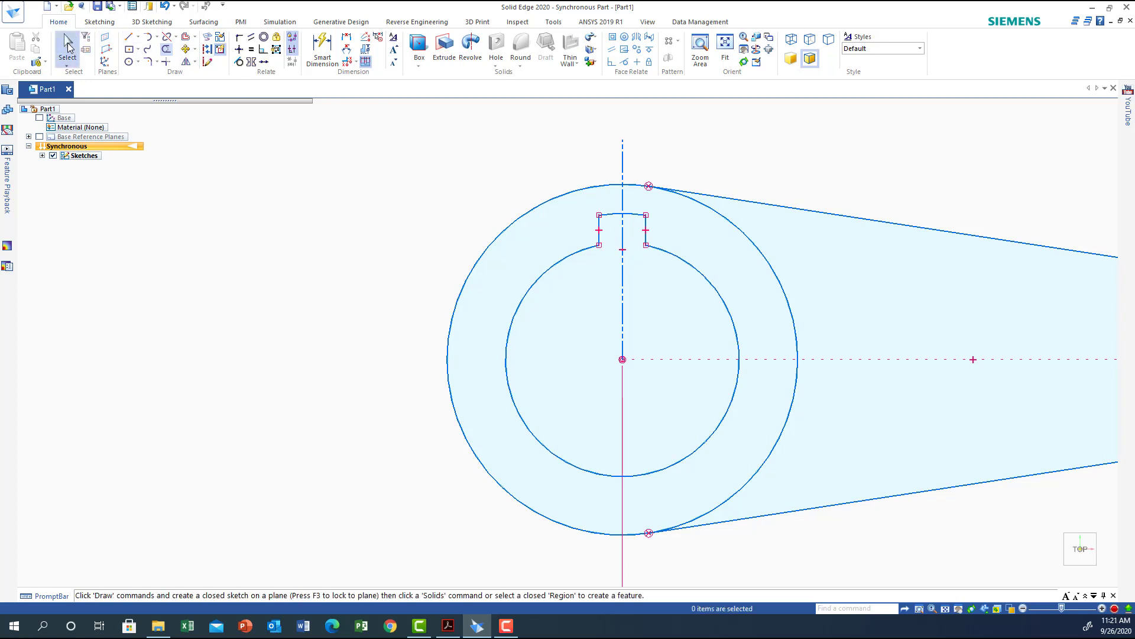
pyautogui.click(622, 148)
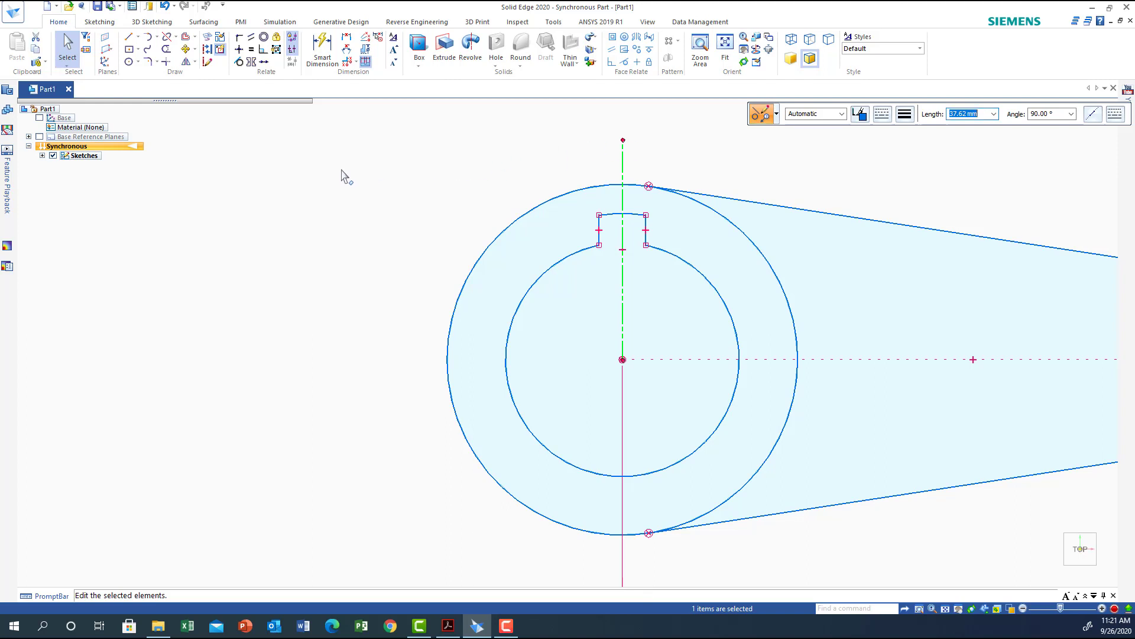
pyautogui.press('Delete')
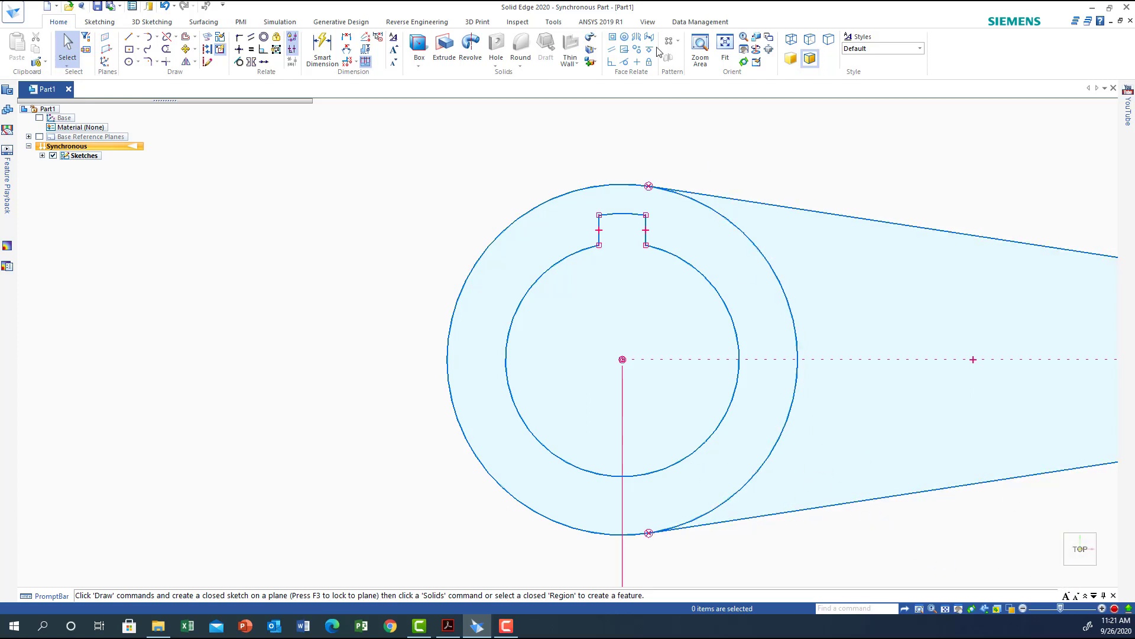
pyautogui.click(725, 47)
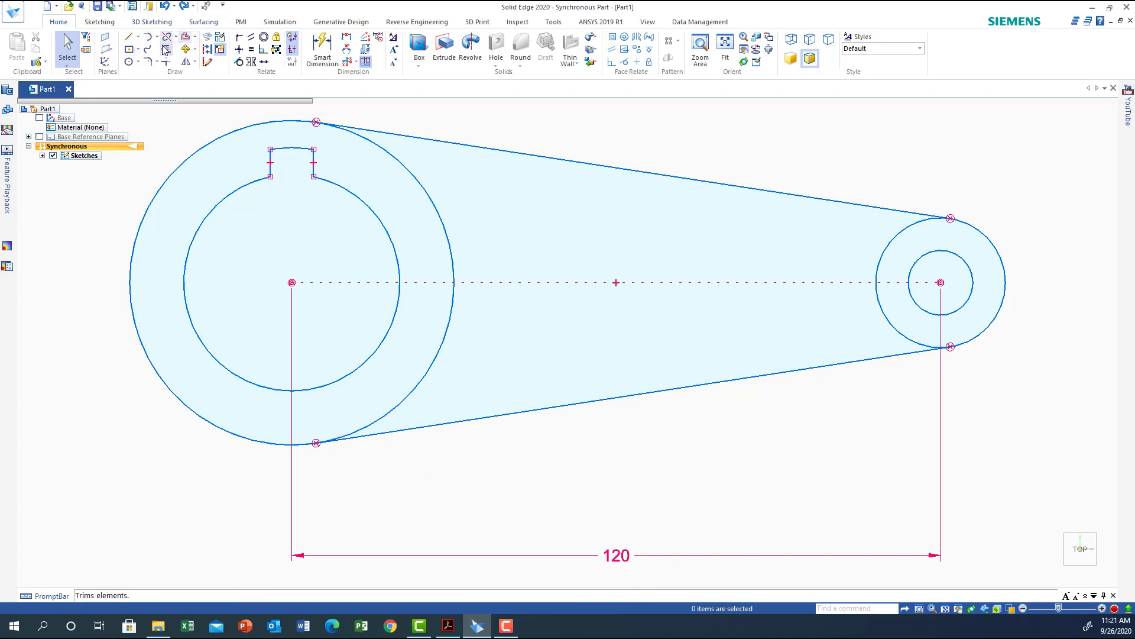
# Trim the outer arcs of the large circle and the small-end R12 circle lying outside the tangent lines.
pyautogui.click(166, 49)
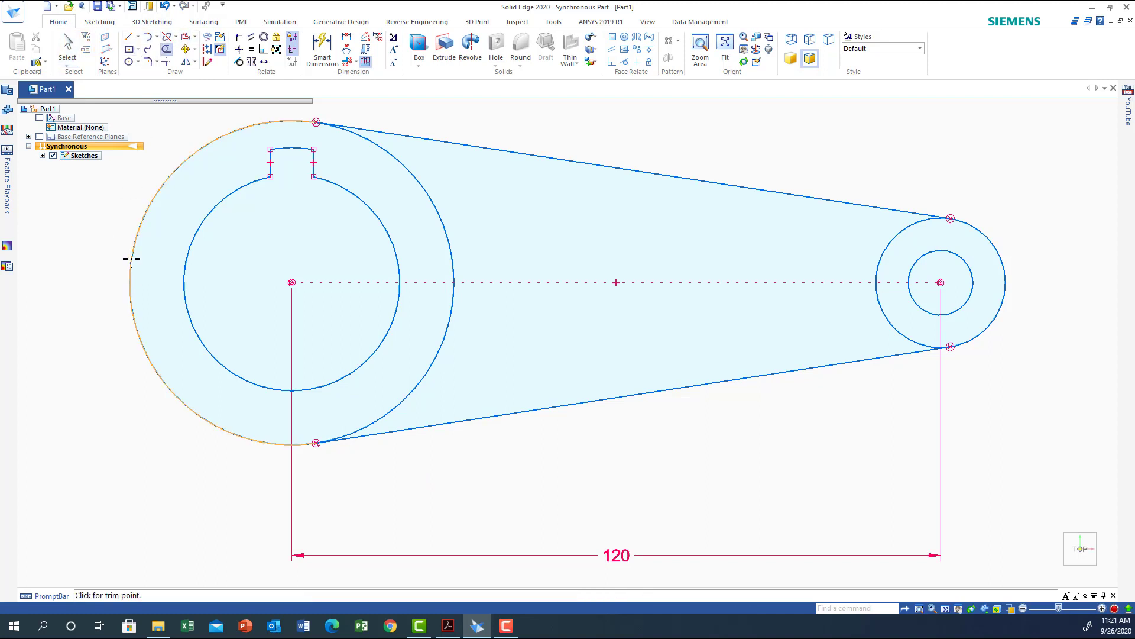
pyautogui.click(132, 258)
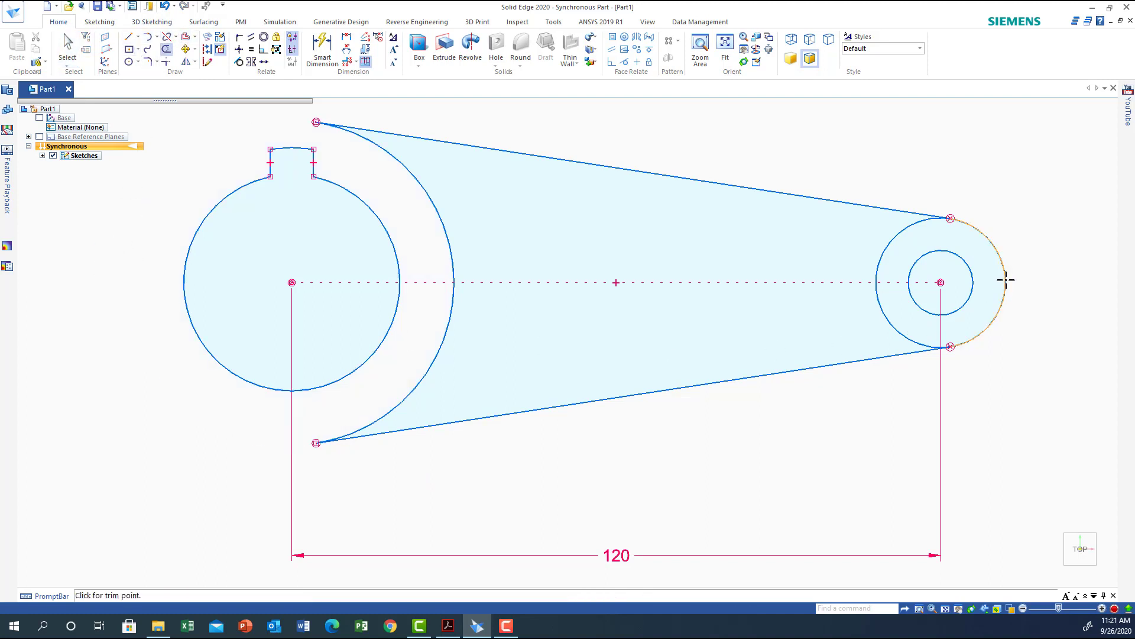
pyautogui.click(1004, 284)
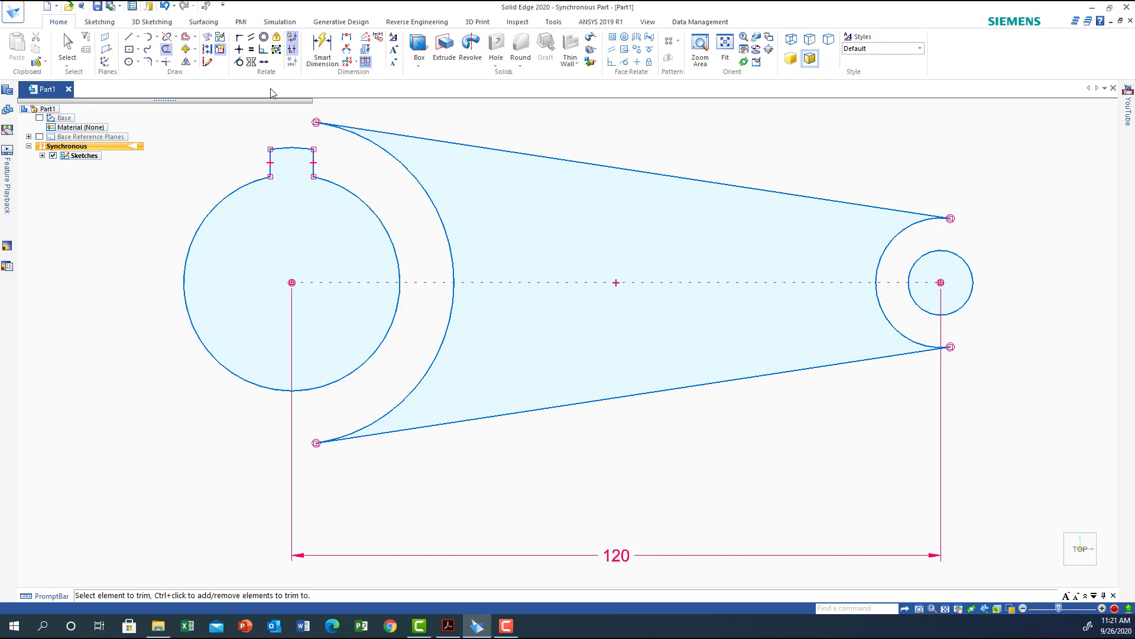
# Offset the chain of tangent lines and arcs 8 mm inward to create the inner cutout profile.
pyautogui.click(187, 39)
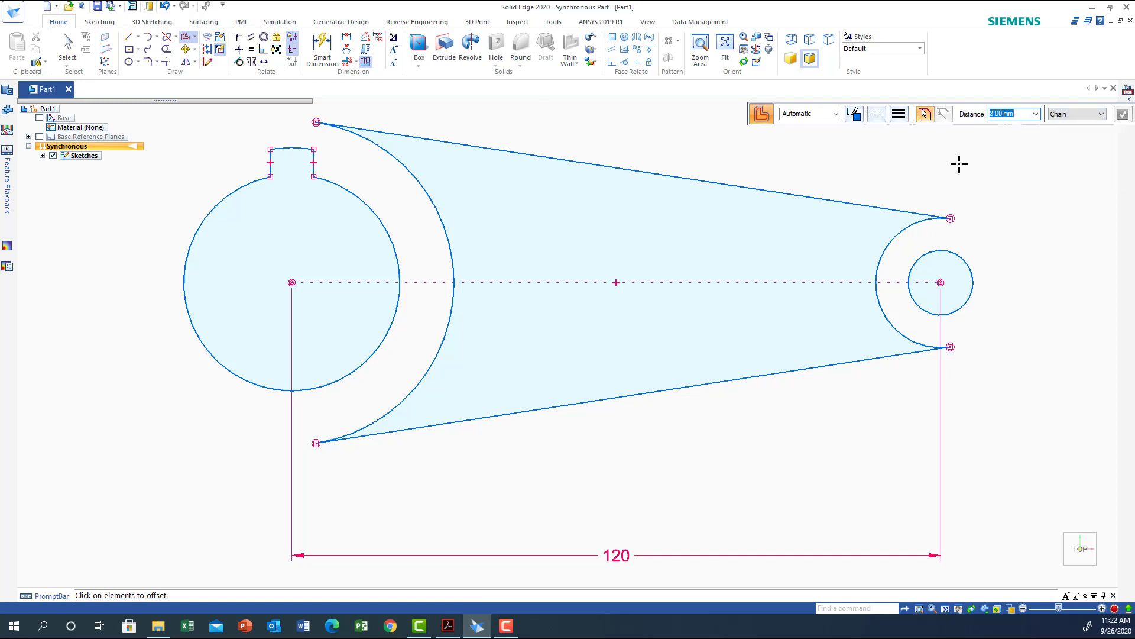
pyautogui.click(631, 169)
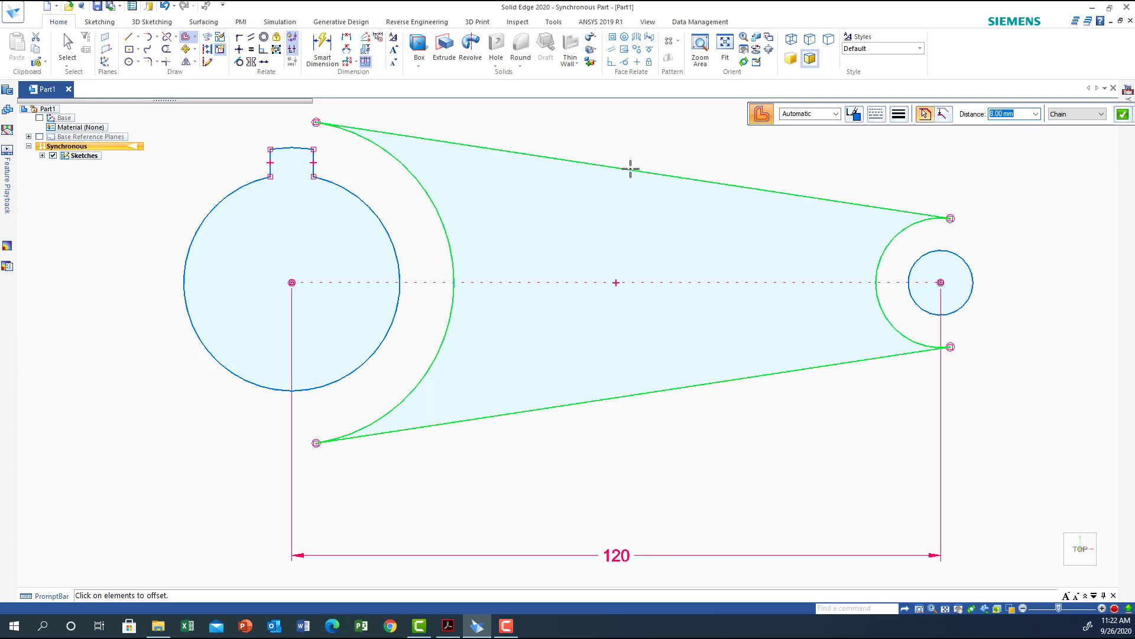
pyautogui.moveTo(1024, 105); pyautogui.dragTo(944, 101)
pyautogui.click(1045, 112)
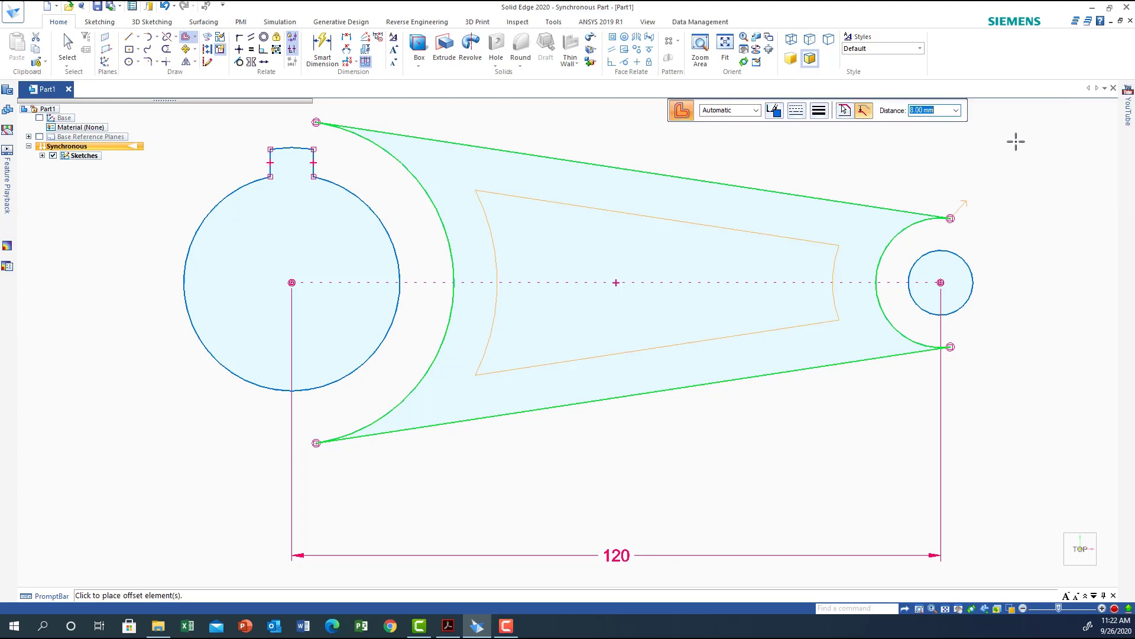
pyautogui.click(644, 243)
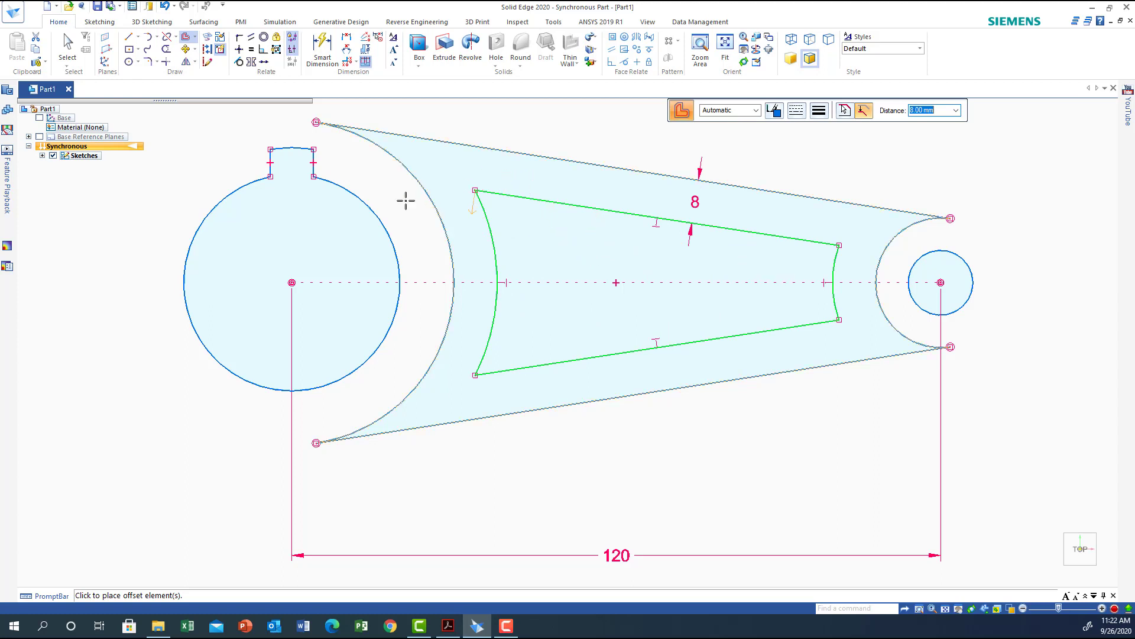
pyautogui.click(97, 280)
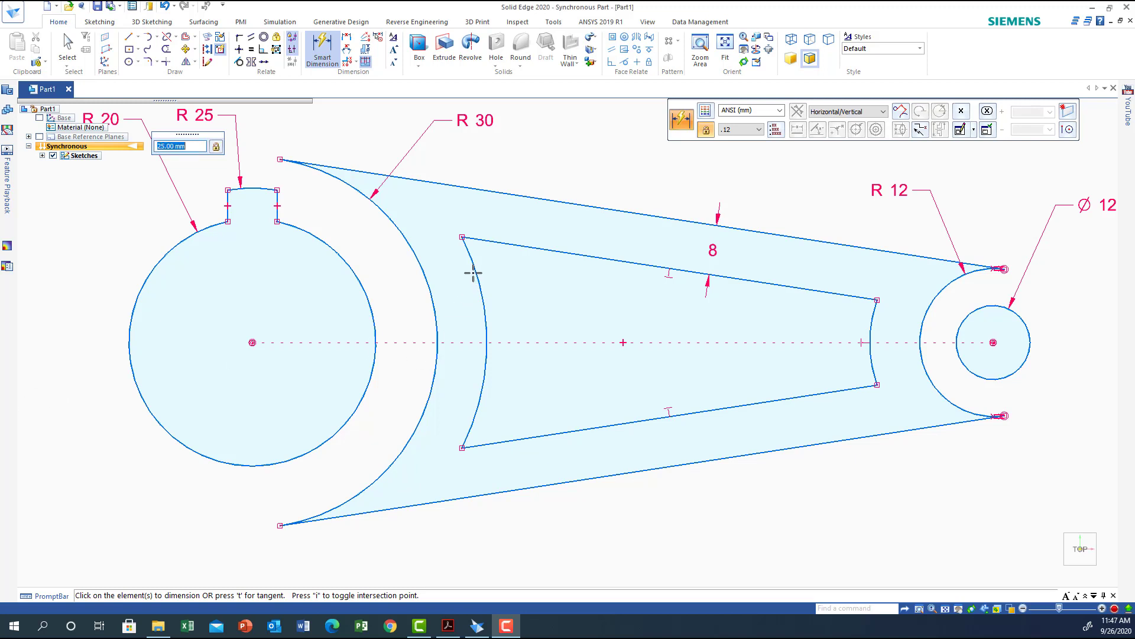
# Fillet both left corners of the inner offset profile with a 5 mm radius.
pyautogui.click(150, 61)
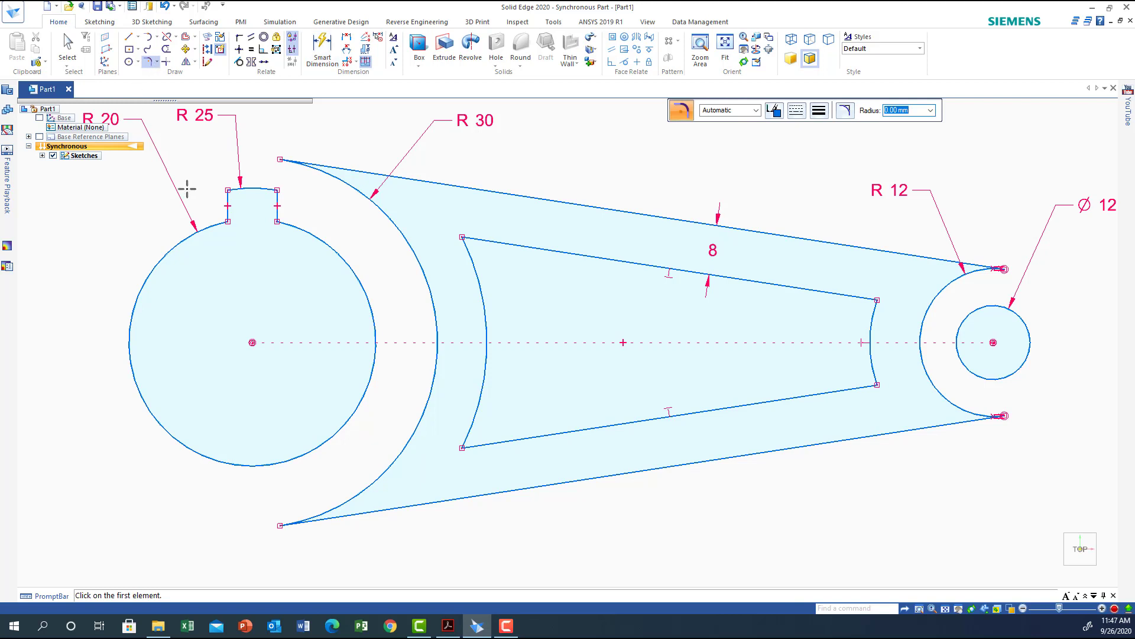
pyautogui.click(484, 238)
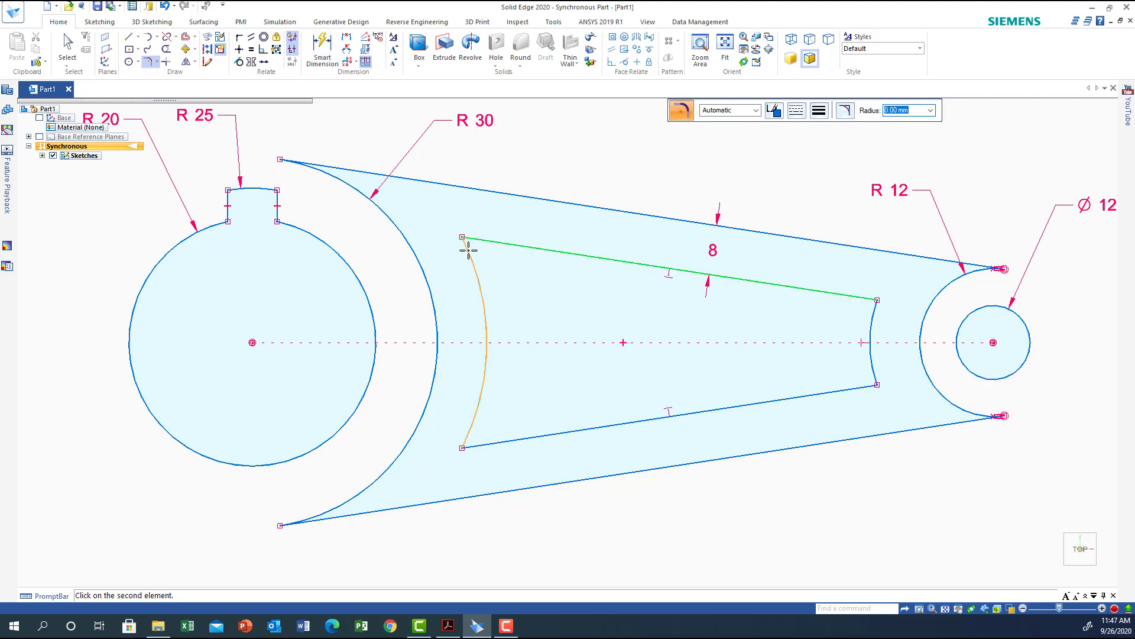
pyautogui.click(470, 247)
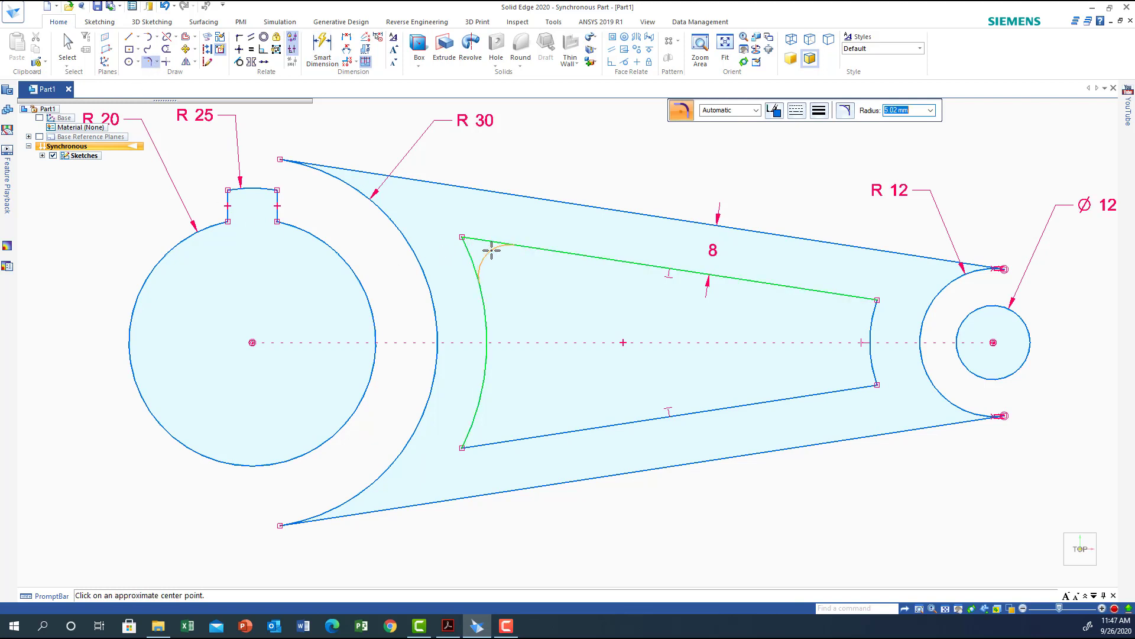
pyautogui.write('5')
pyautogui.click(491, 251)
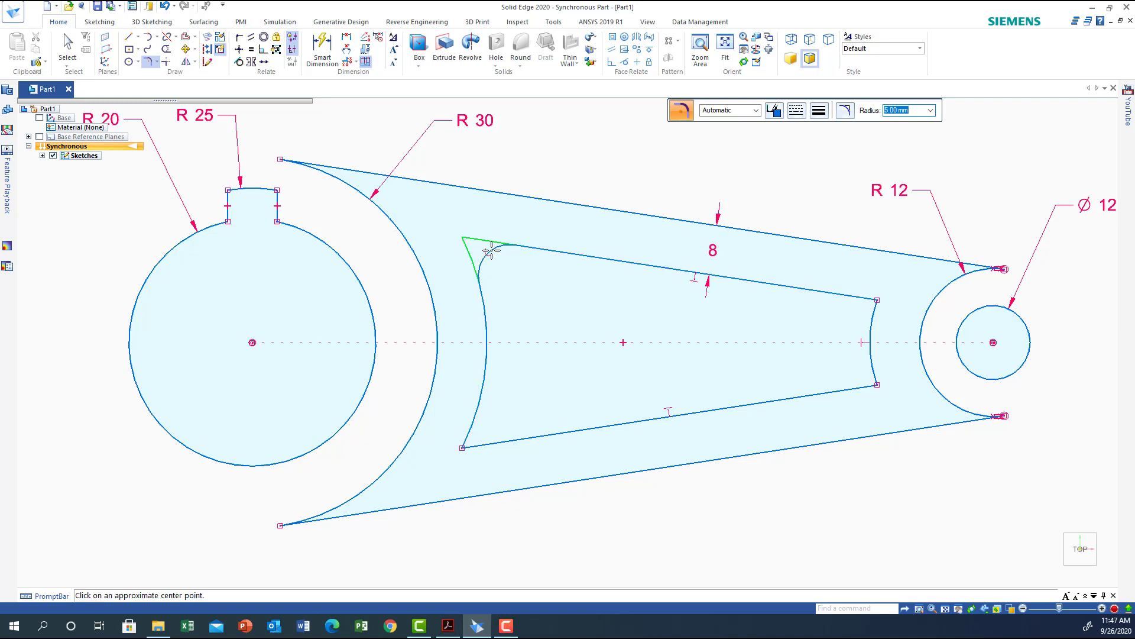
pyautogui.click(476, 413)
pyautogui.click(493, 443)
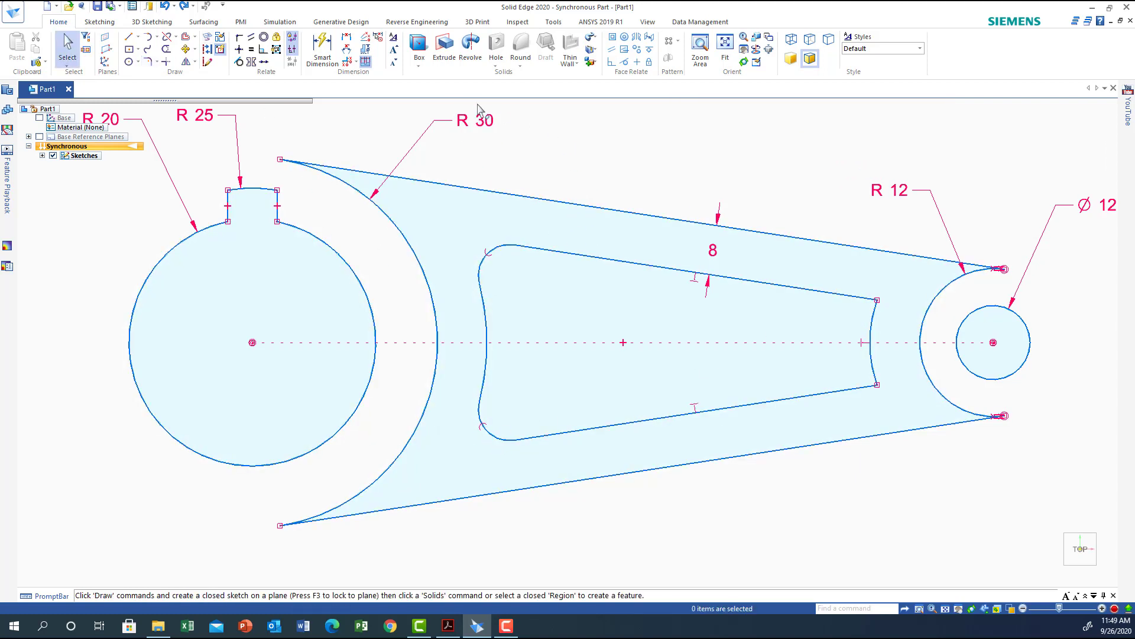
# Draw a tangent circle about 16 mm in diameter at the right end of the inner profile.
pyautogui.click(138, 63)
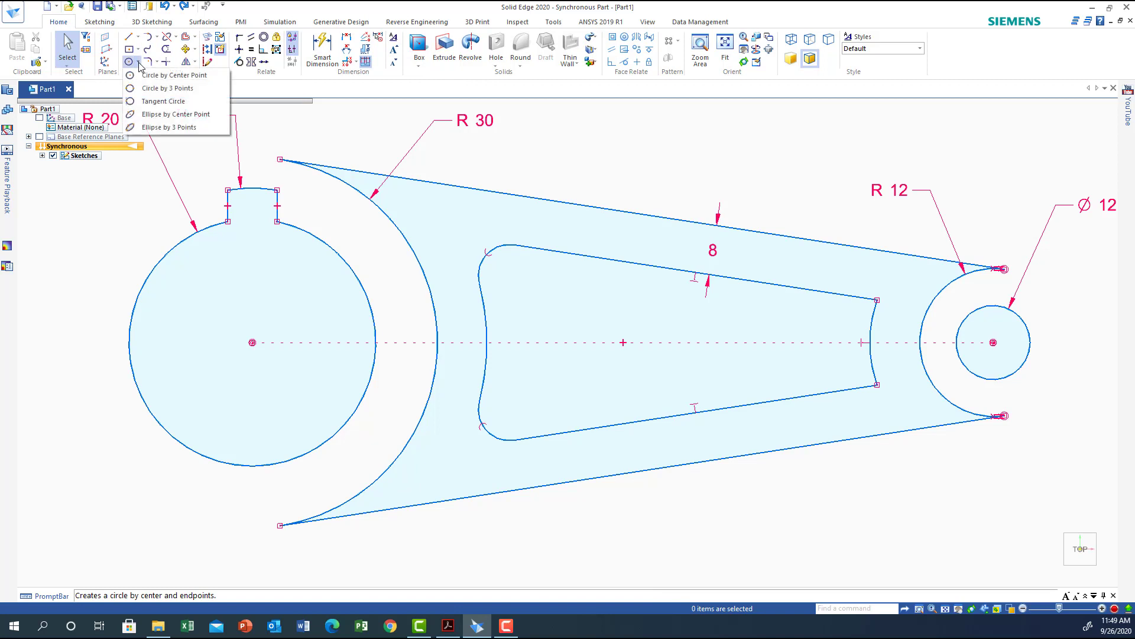
pyautogui.click(155, 102)
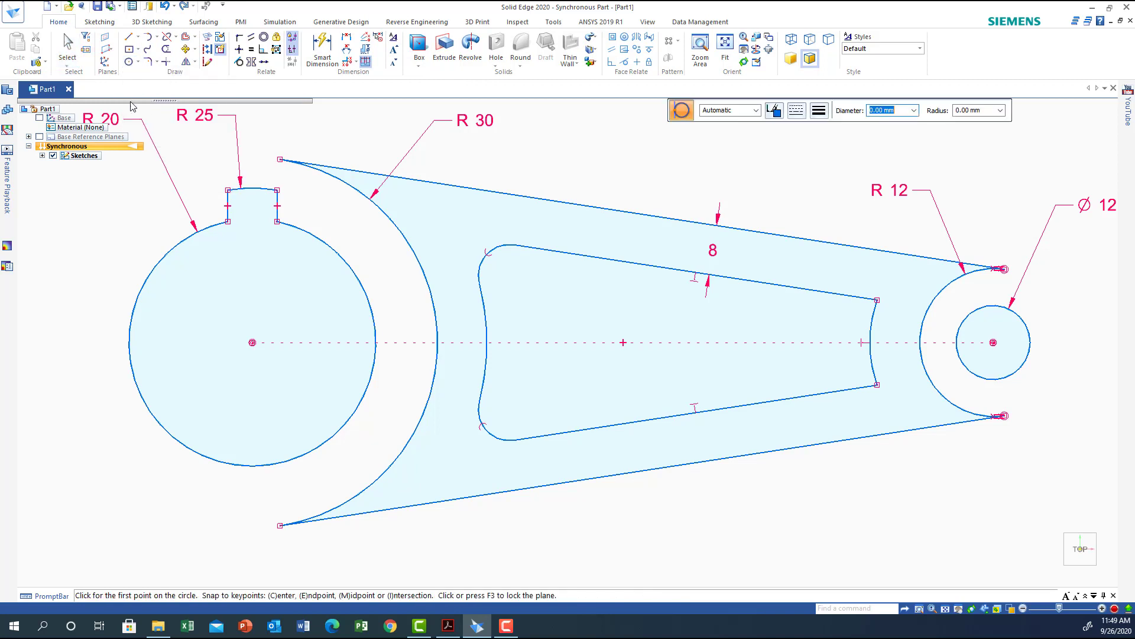
pyautogui.click(870, 342)
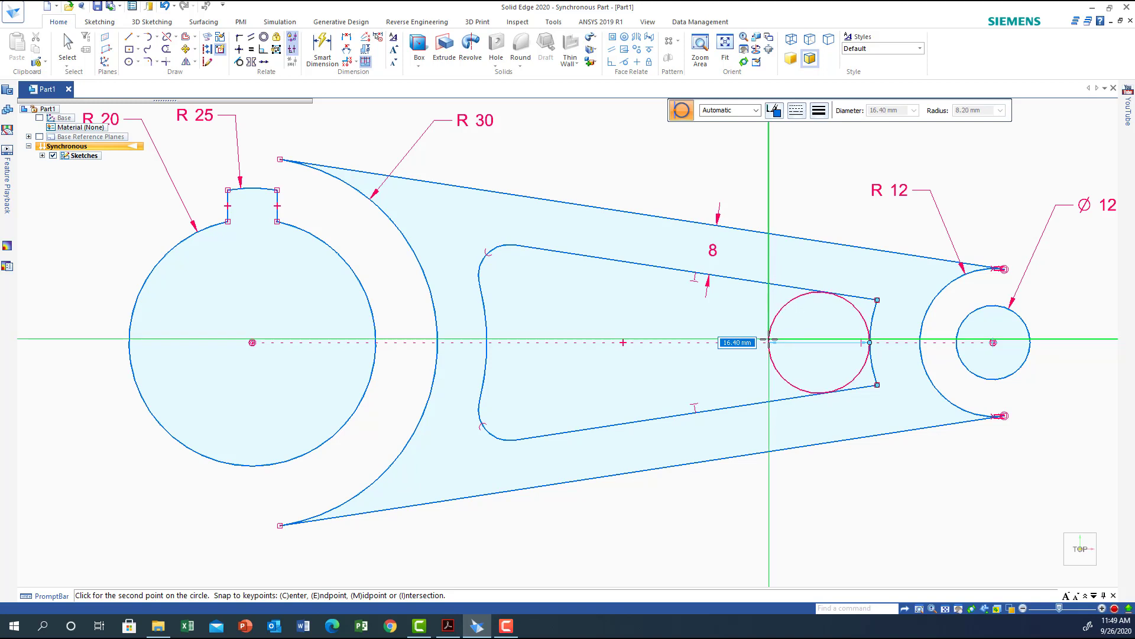
pyautogui.click(769, 339)
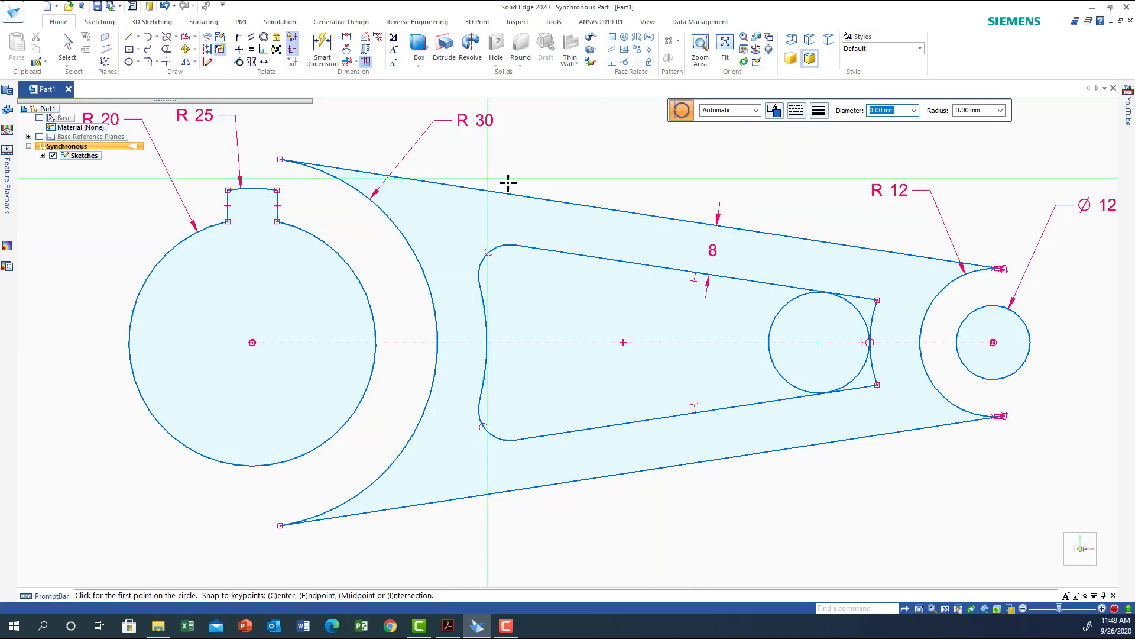
# Make the new circle tangent to both the upper and lower inner offset lines.
pyautogui.click(240, 62)
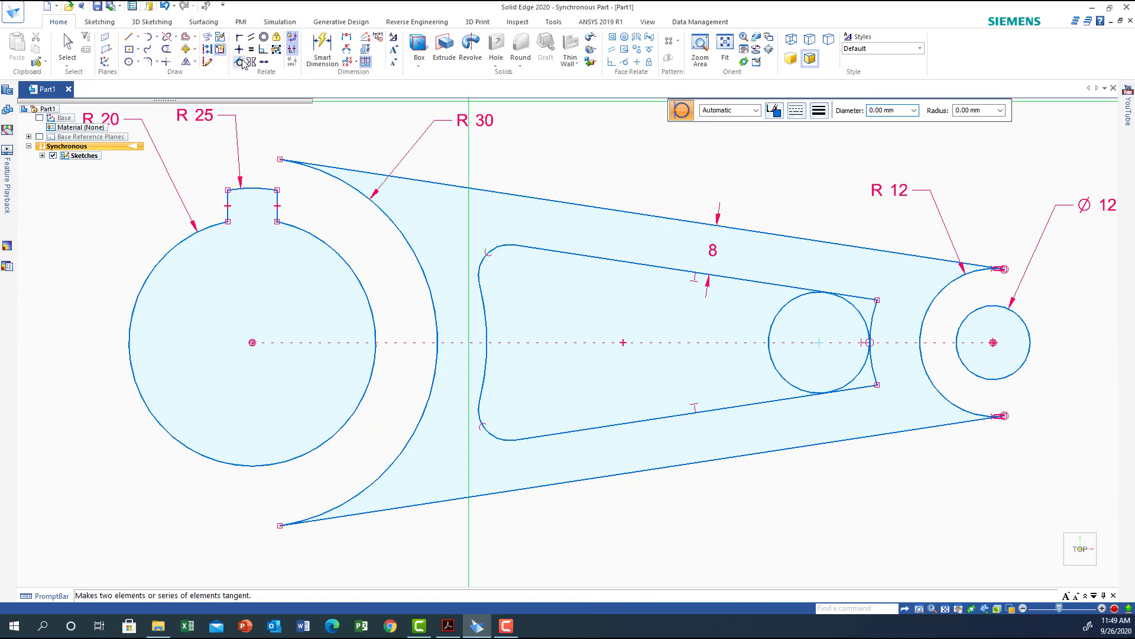
pyautogui.click(766, 282)
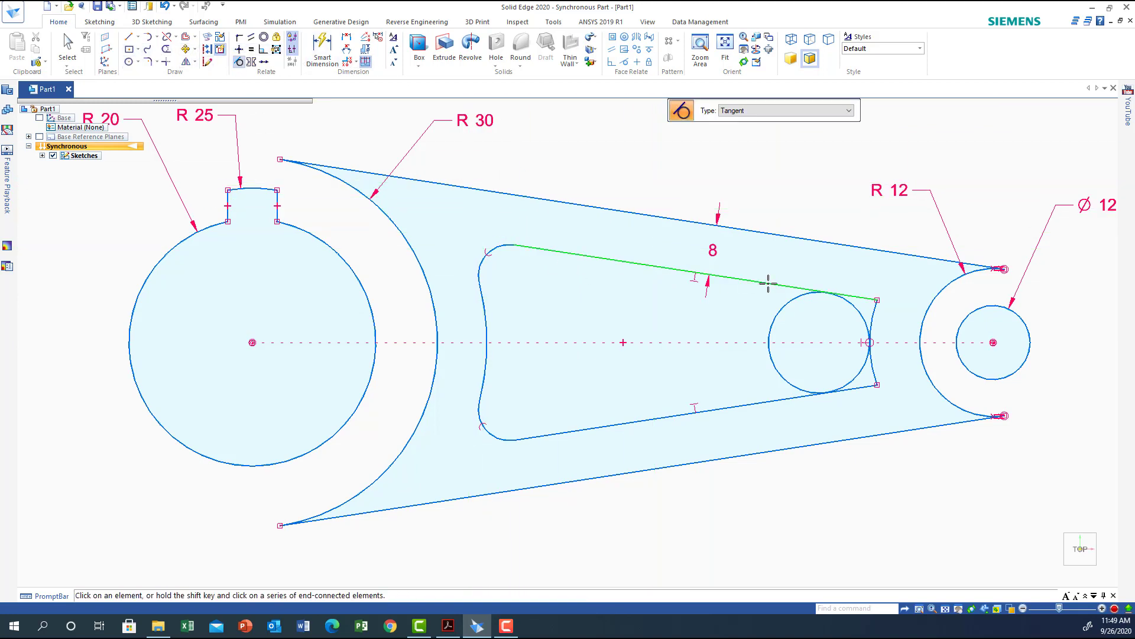
pyautogui.click(799, 294)
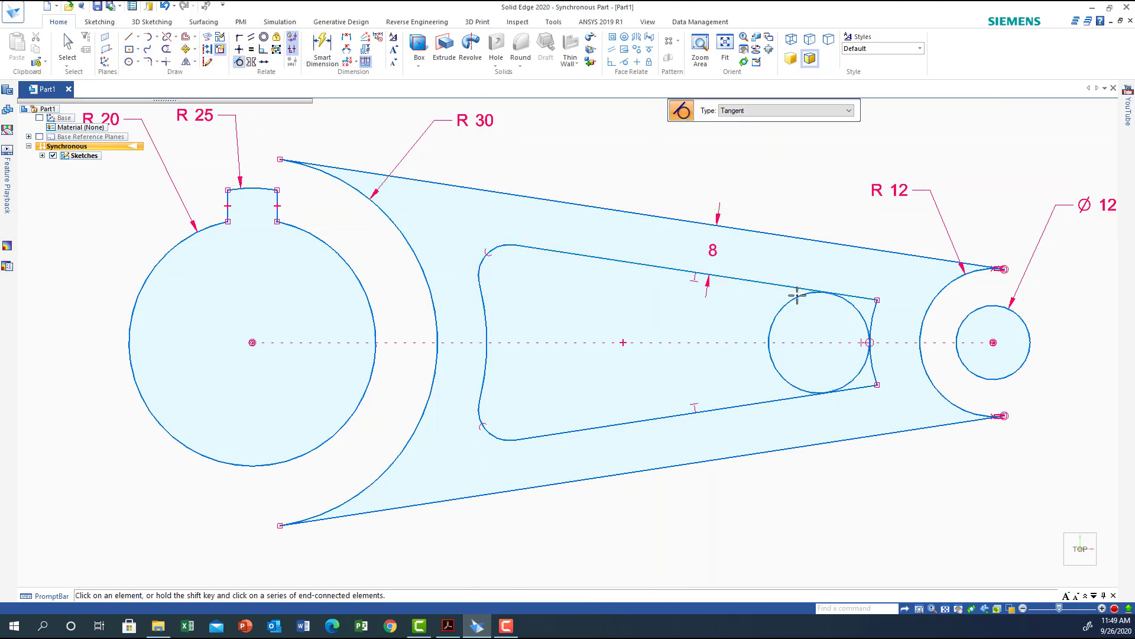
pyautogui.click(801, 391)
pyautogui.click(801, 389)
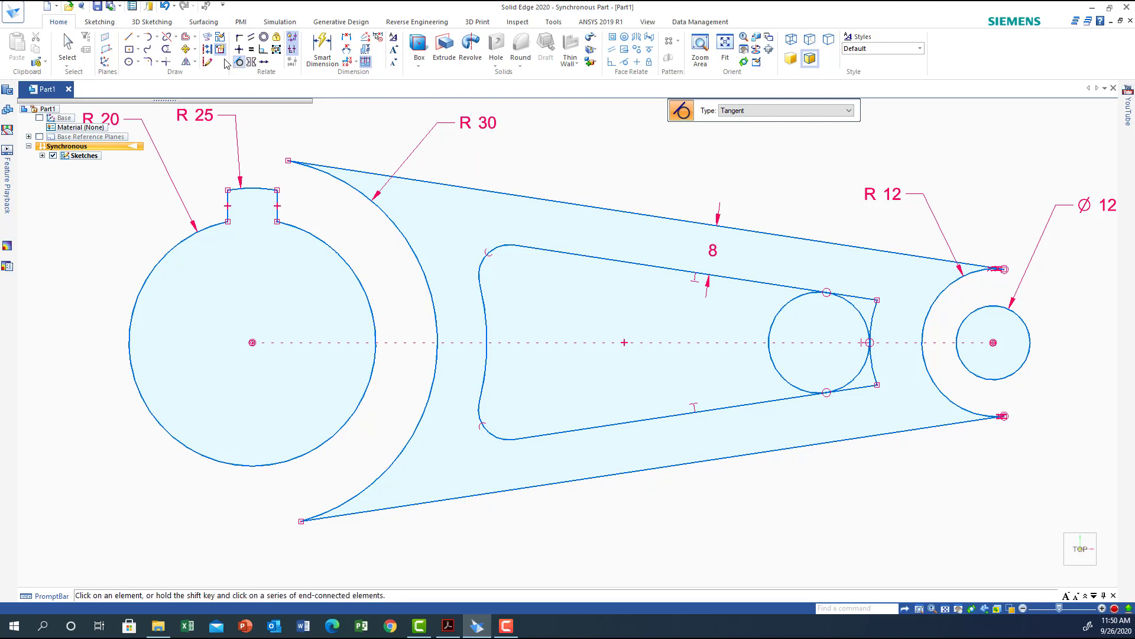
# Trim the inner profile's right arc, the lines' excess ends and the circle's inner half to form a rounded end.
pyautogui.click(166, 49)
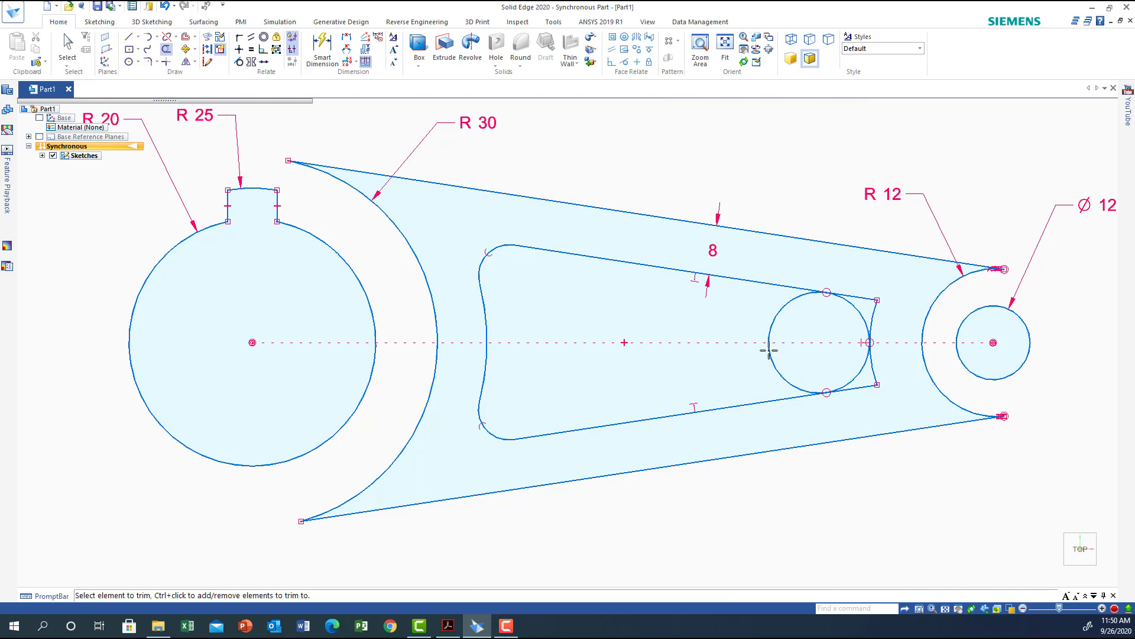
pyautogui.click(858, 388)
pyautogui.click(872, 370)
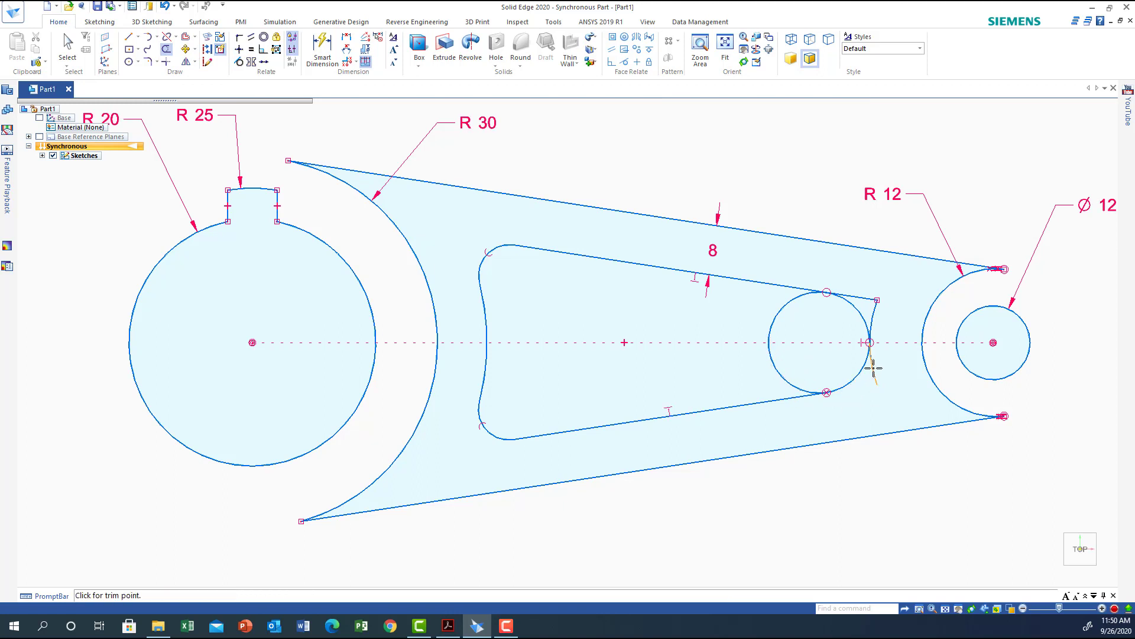
pyautogui.click(873, 320)
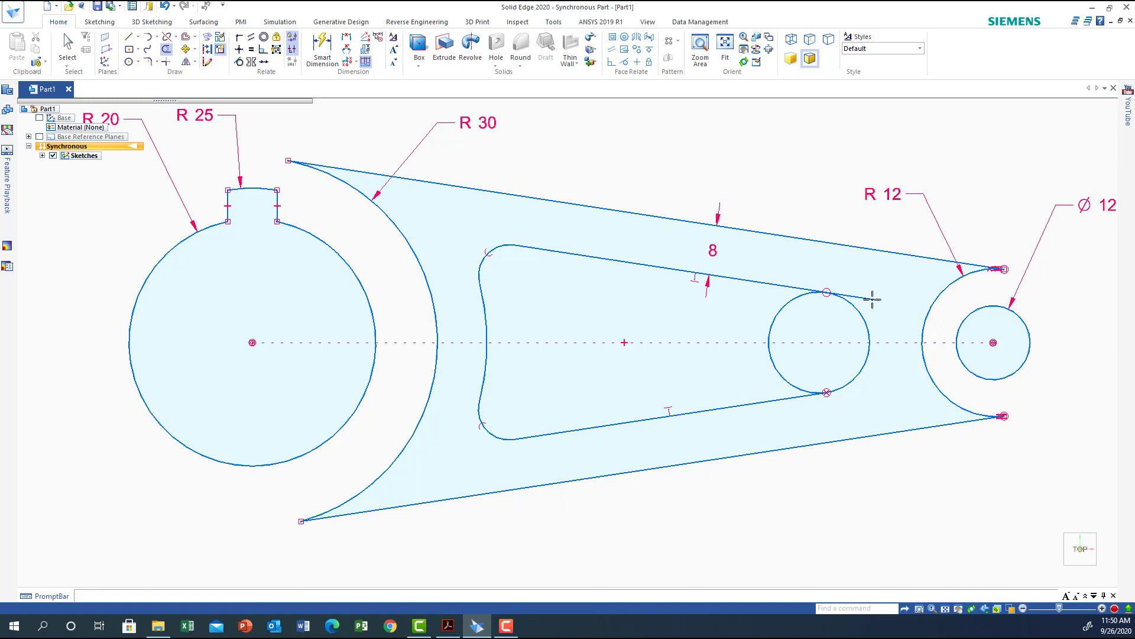
pyautogui.click(870, 299)
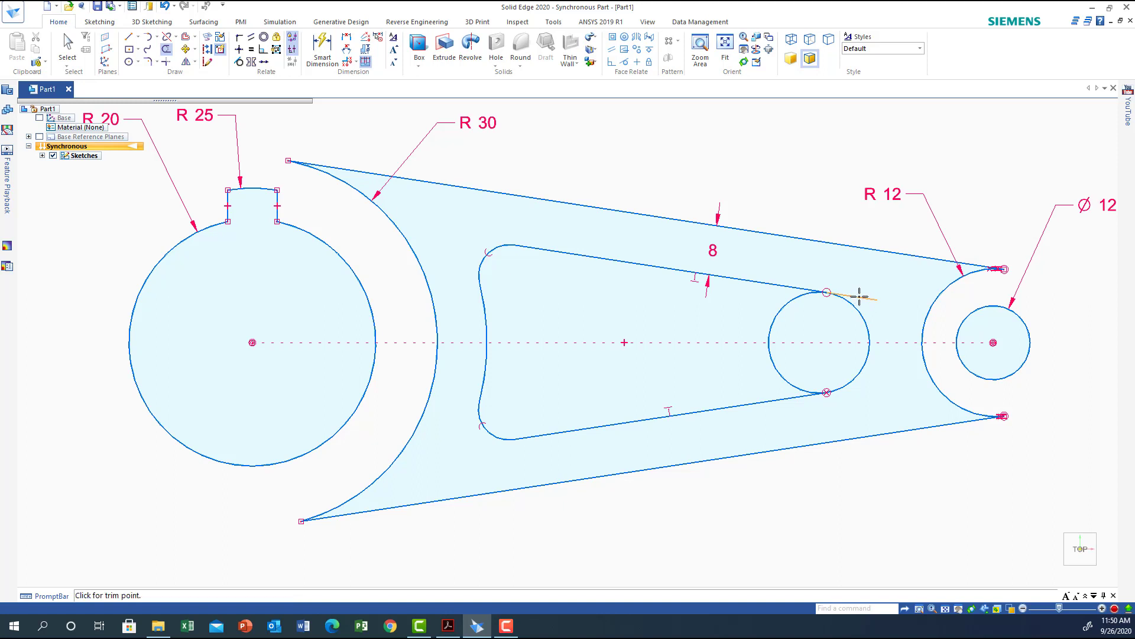
pyautogui.click(769, 336)
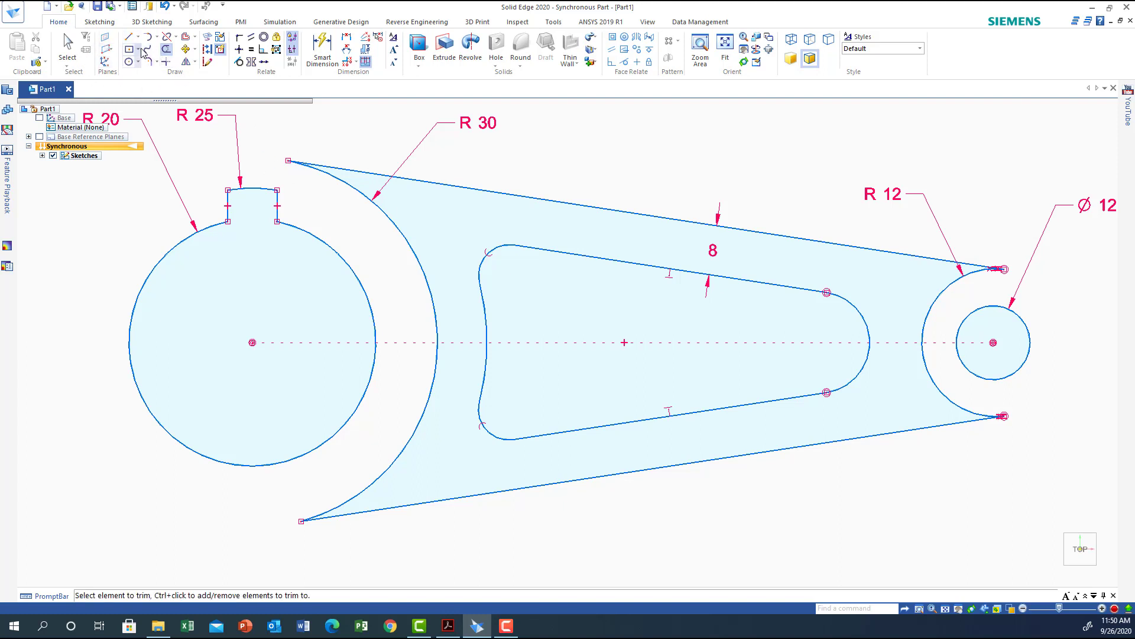
# Draw a 60 mm diameter circle concentric with the large hole.
pyautogui.click(129, 62)
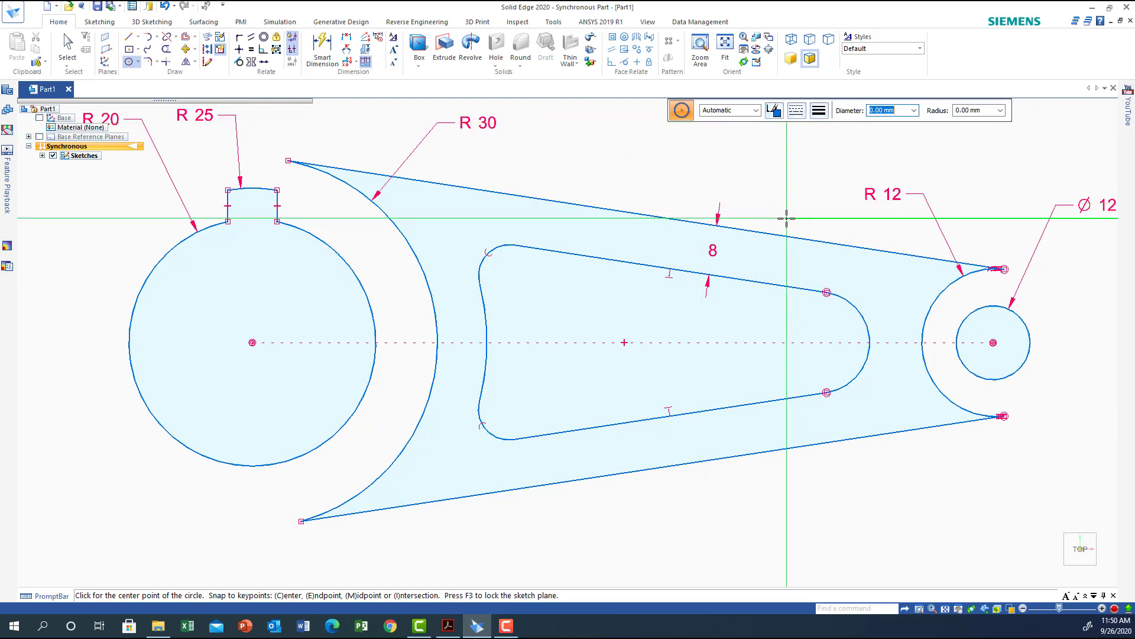
pyautogui.write('60')
pyautogui.press('Return')
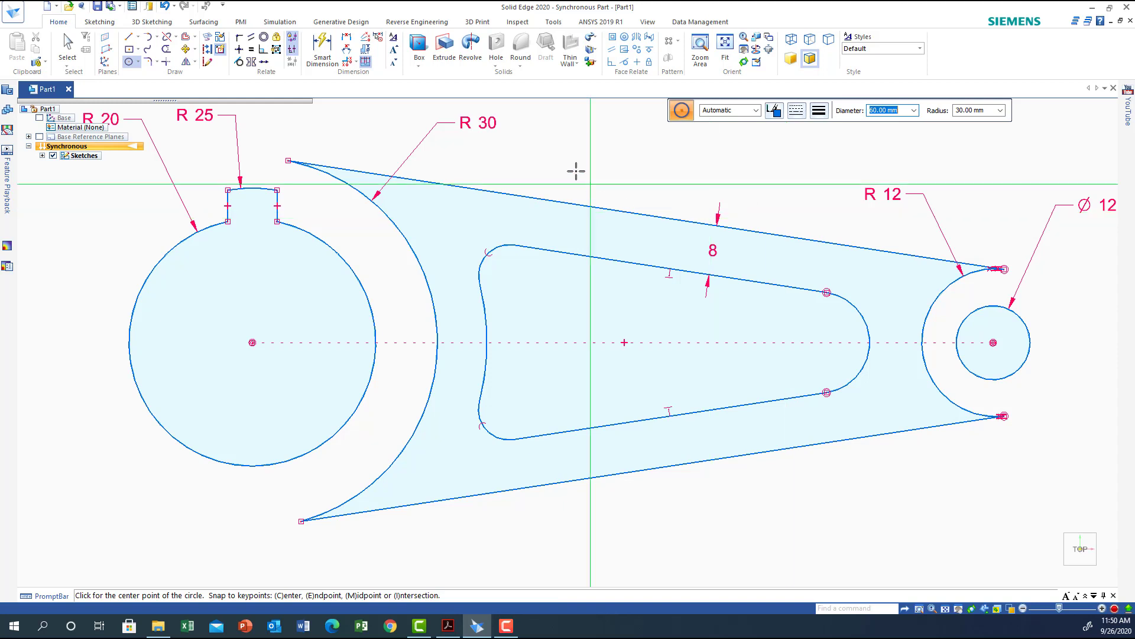
pyautogui.click(252, 342)
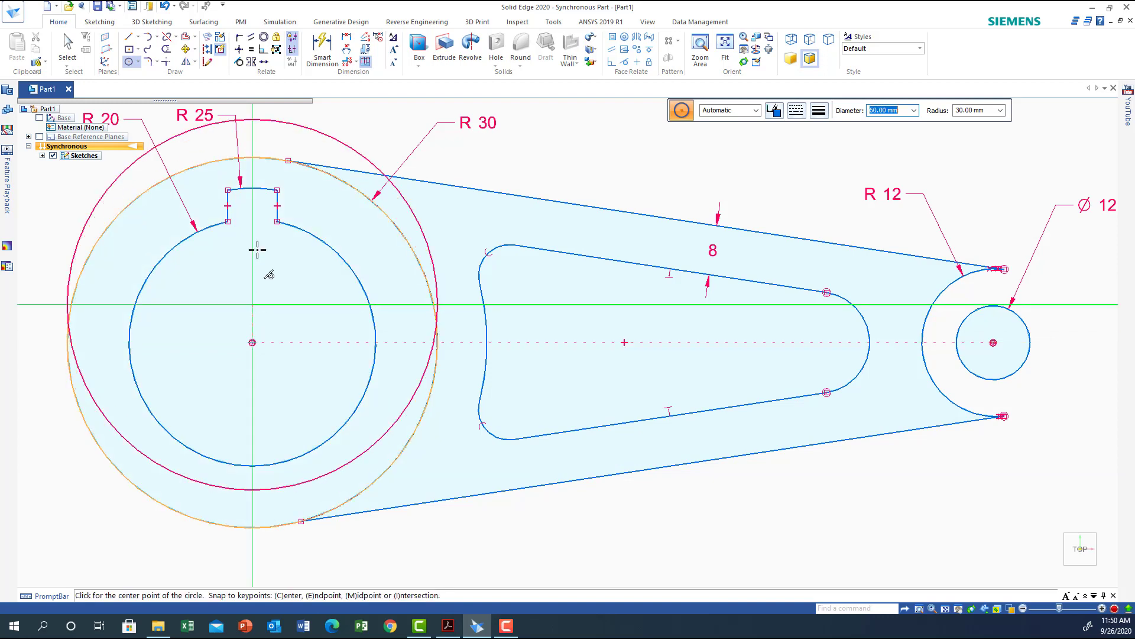
pyautogui.rightClick(170, 355)
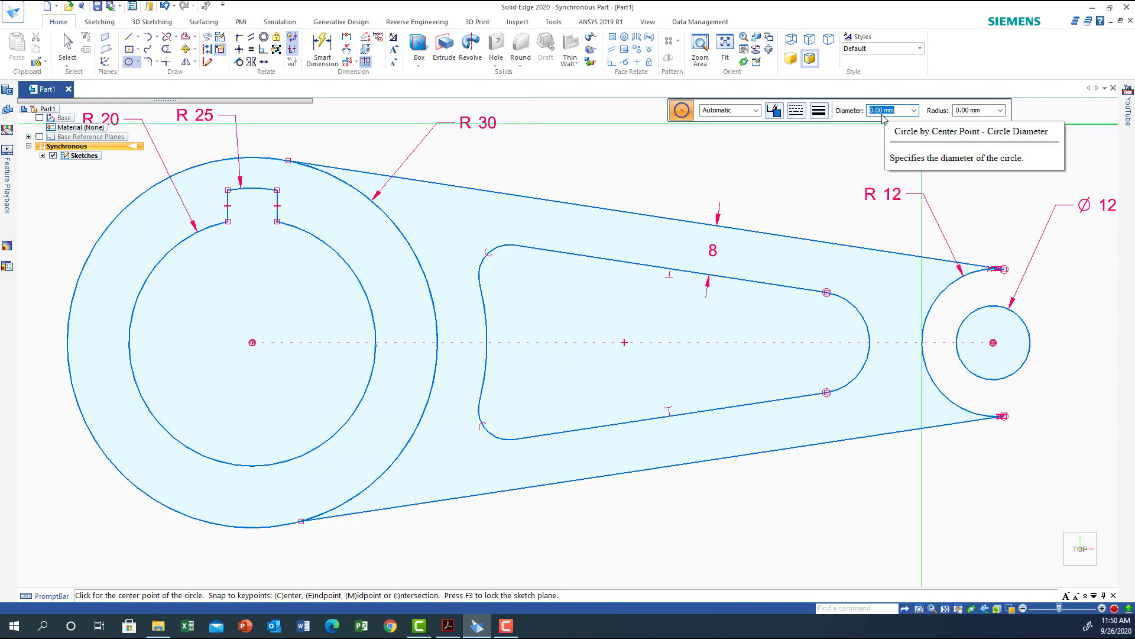
# Draw a 24 mm diameter circle concentric with the small hole.
pyautogui.write('2')
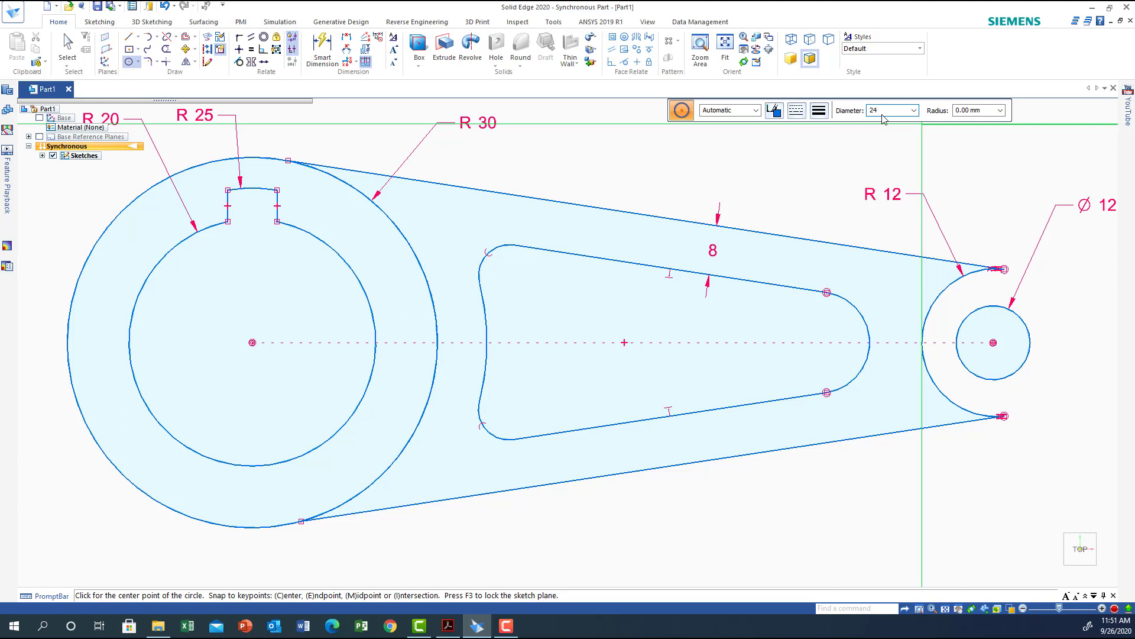
pyautogui.write('4')
pyautogui.press('Return')
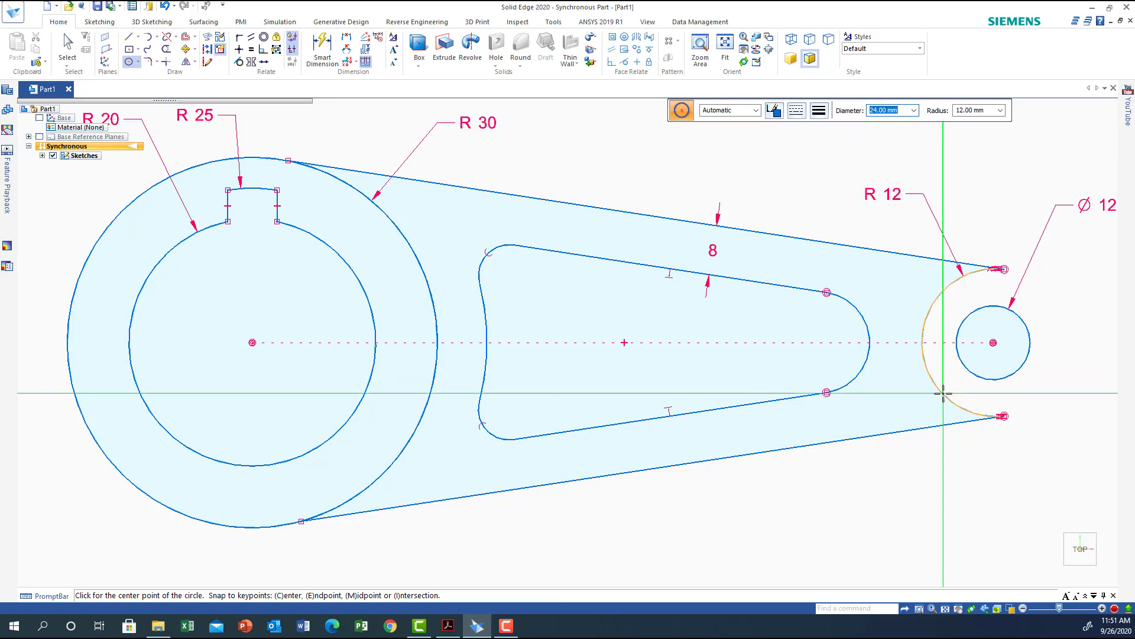
pyautogui.click(994, 342)
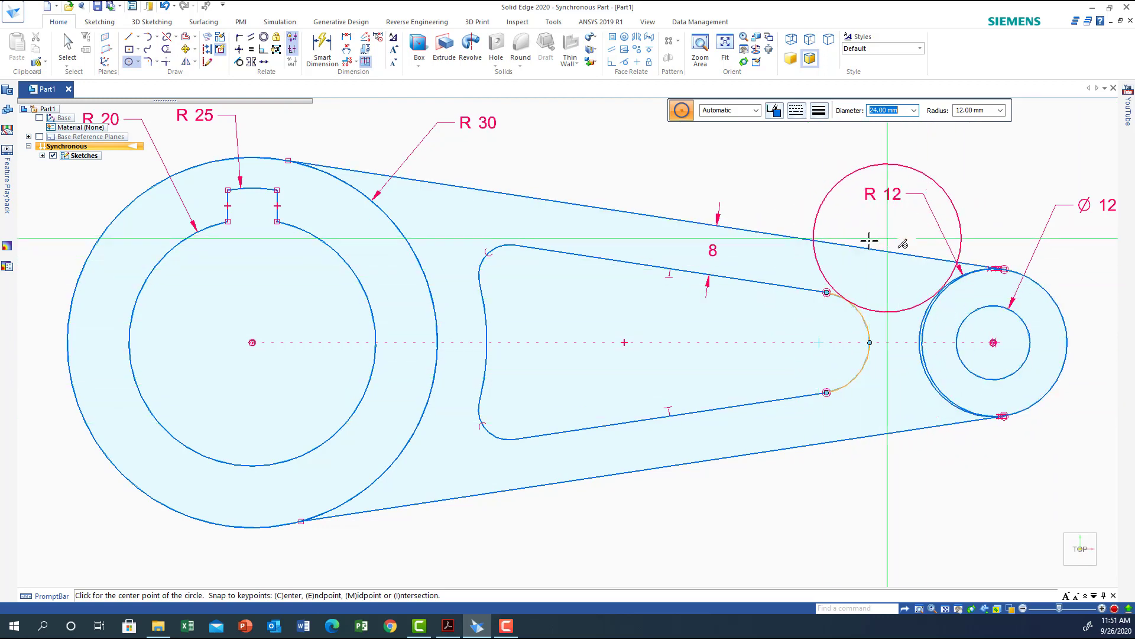
# Dimension the horizontal distance between the large hole's center and the right hub circle as 120 mm.
pyautogui.click(348, 41)
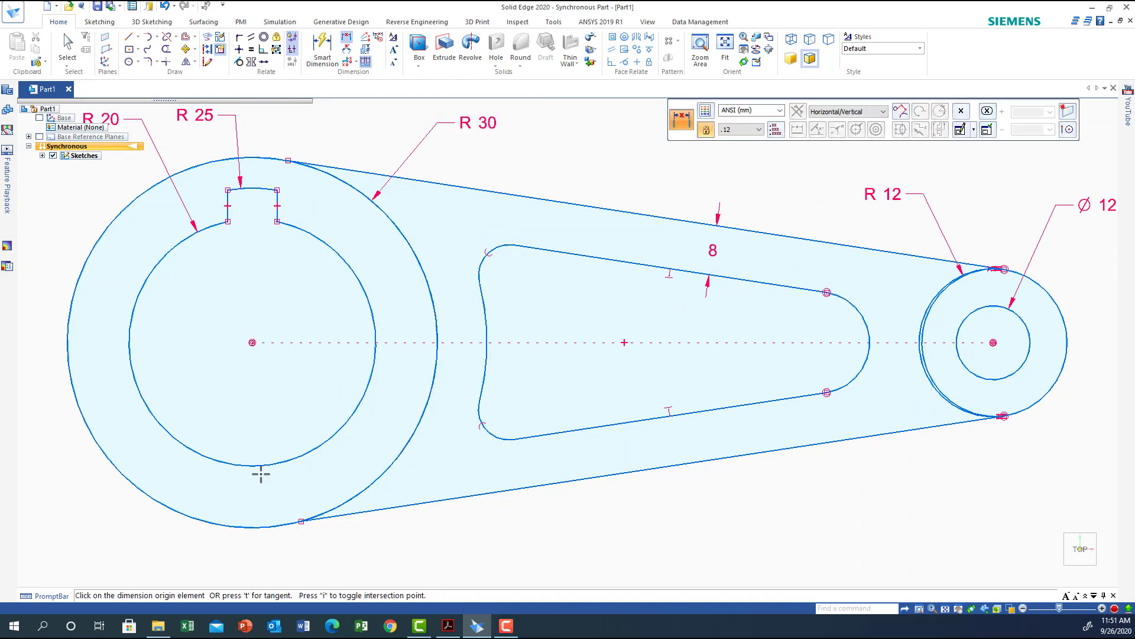
pyautogui.click(253, 342)
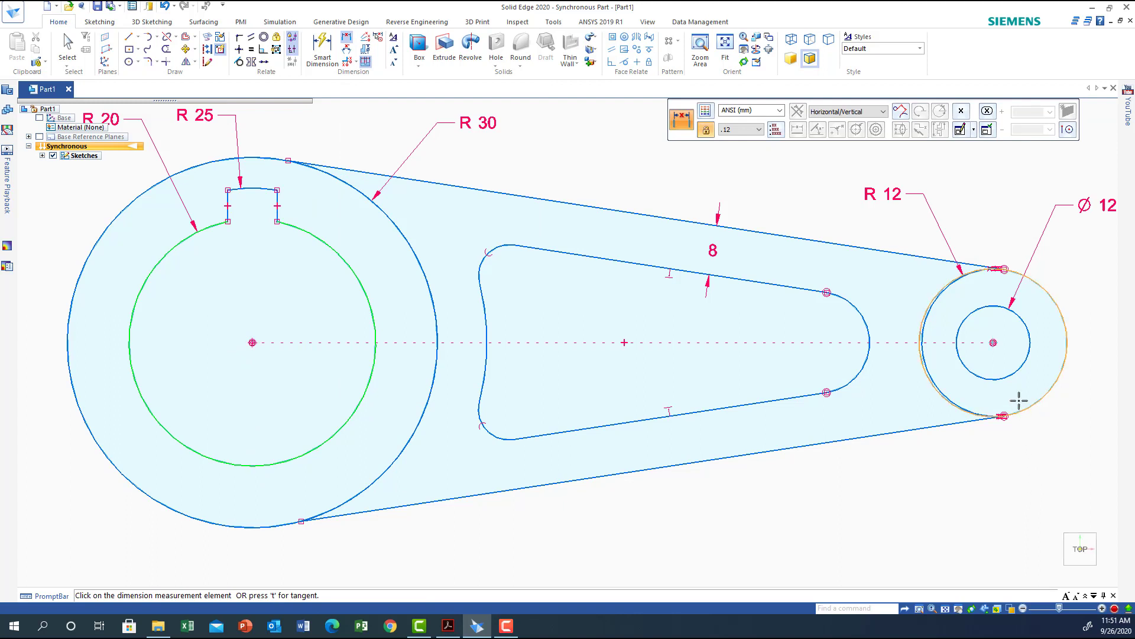
pyautogui.click(1026, 408)
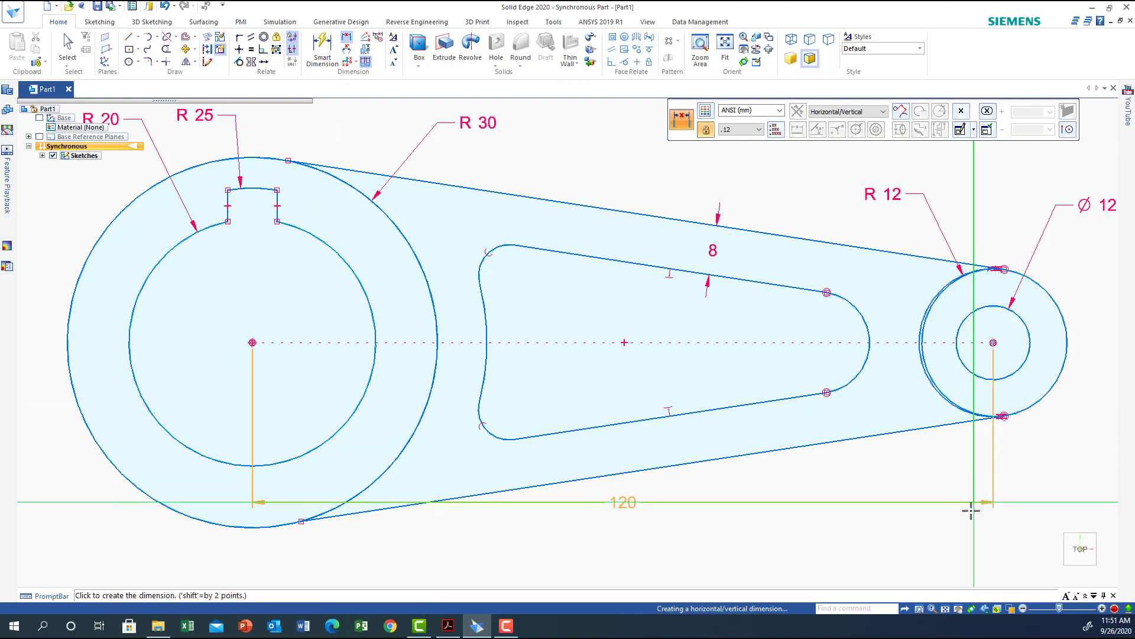
pyautogui.click(923, 578)
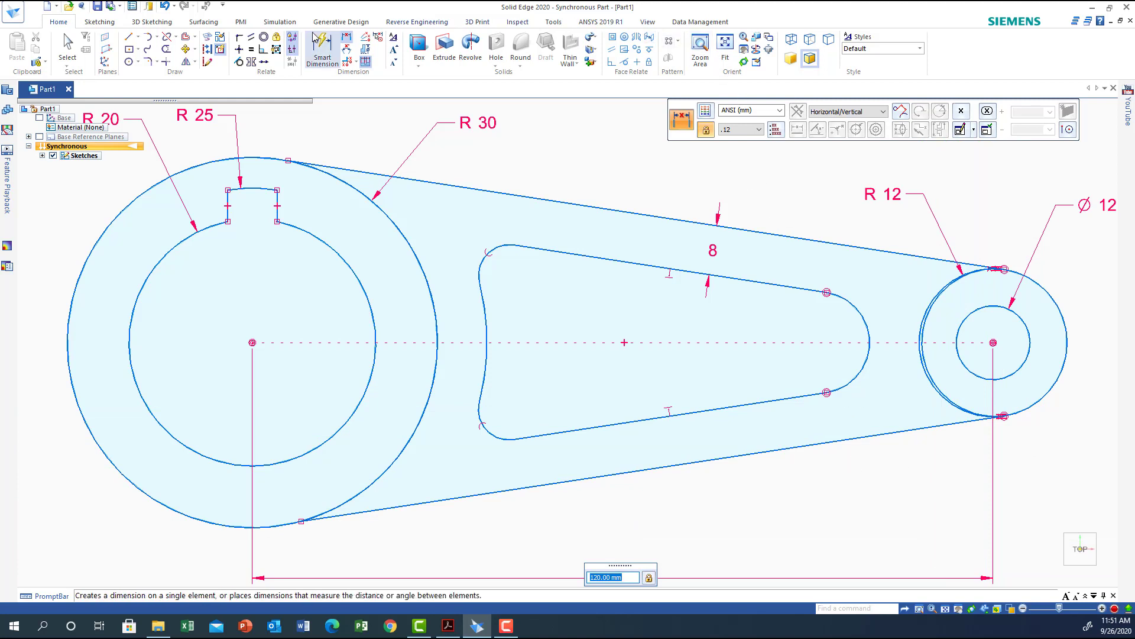
# Make the right outer hub circle concentric with the small hole.
pyautogui.click(264, 37)
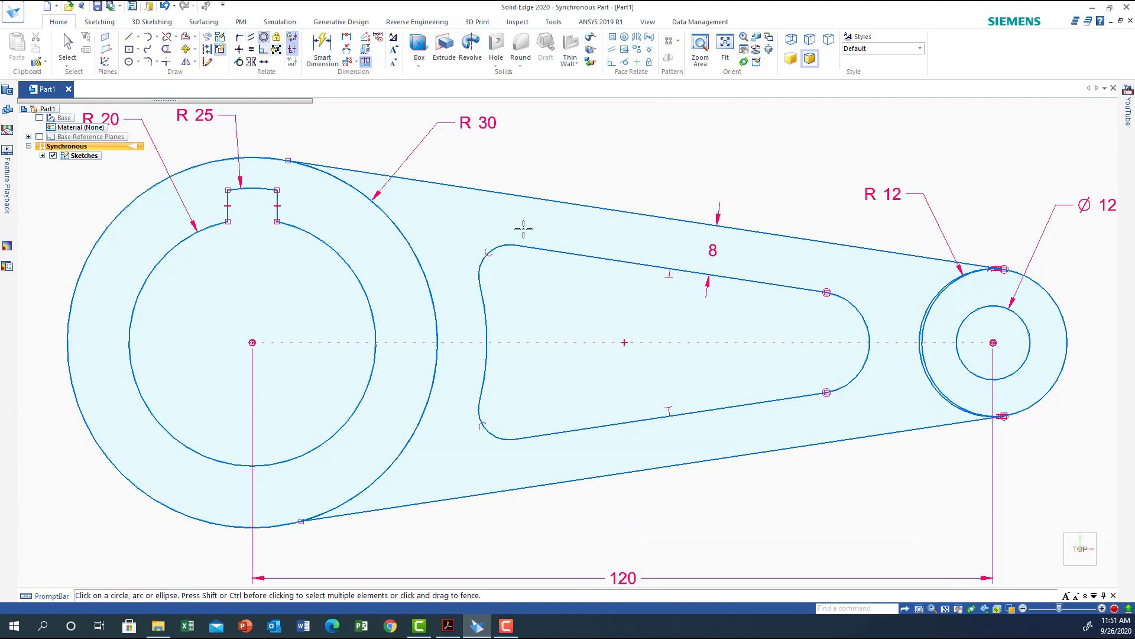
pyautogui.click(1020, 318)
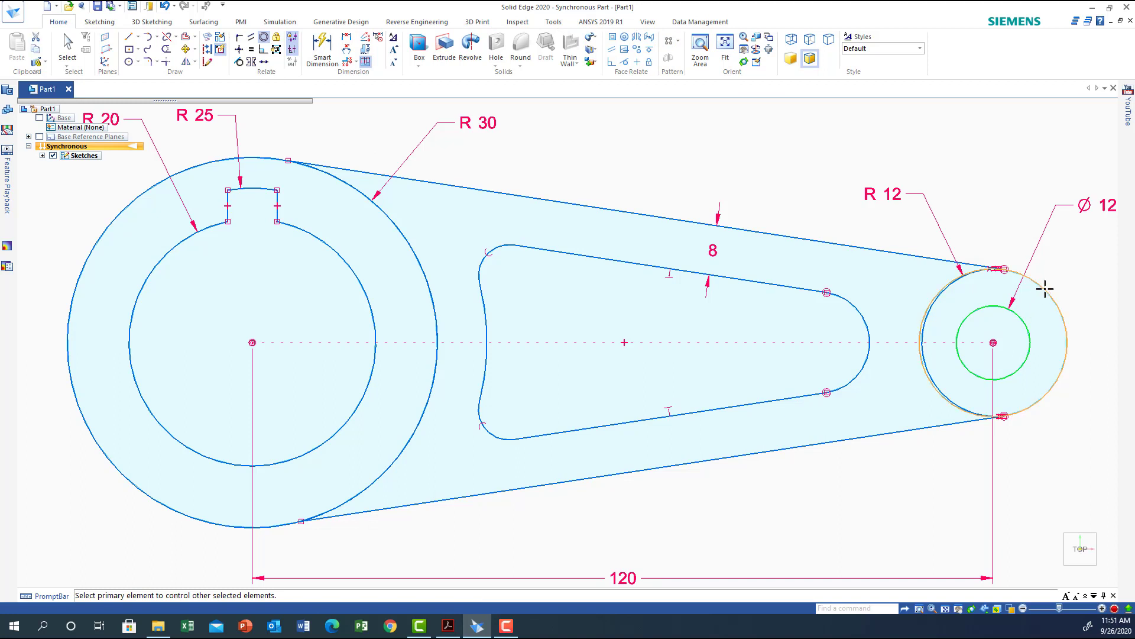
pyautogui.click(1040, 288)
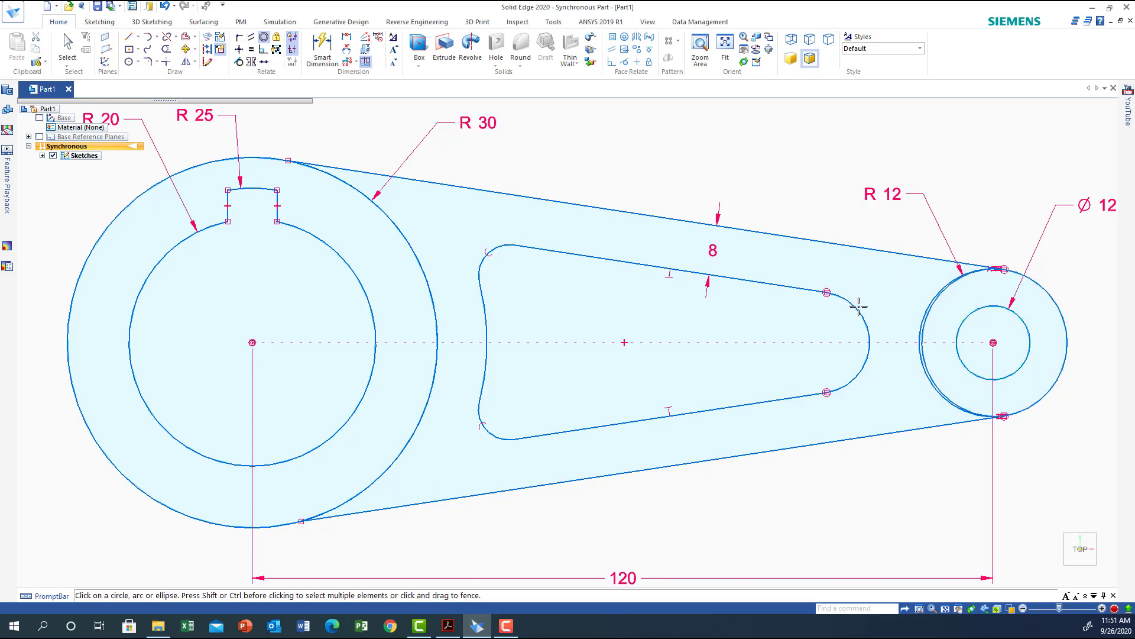
# Trim the inner arcs of the right hub circle and the R30 outer circle so the outline becomes one closed profile.
pyautogui.click(166, 49)
pyautogui.click(921, 339)
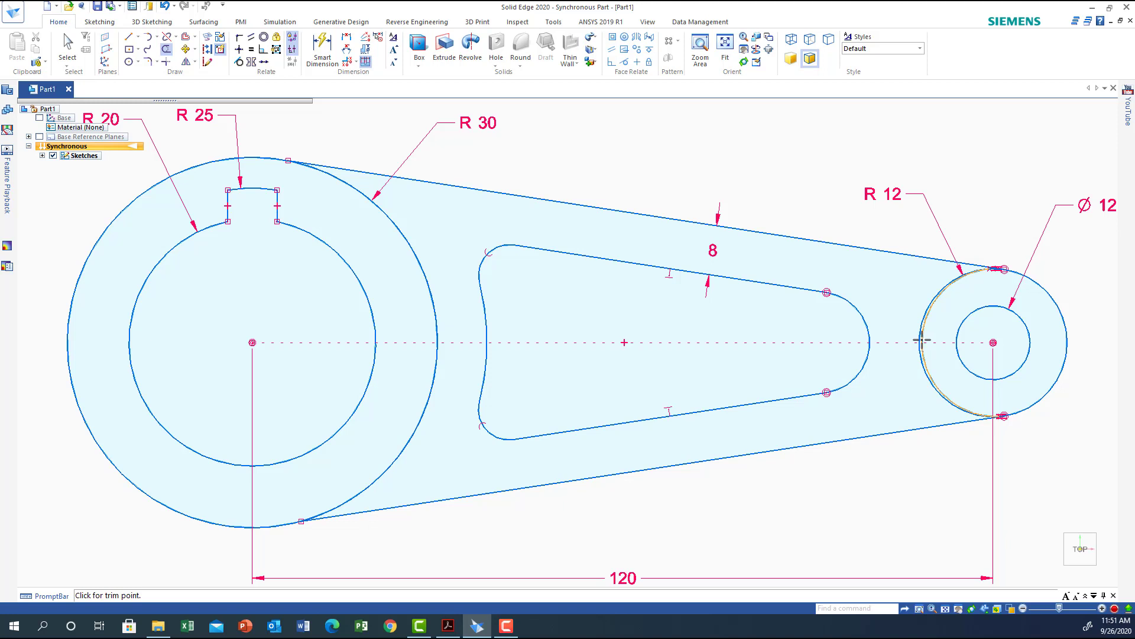
pyautogui.click(921, 340)
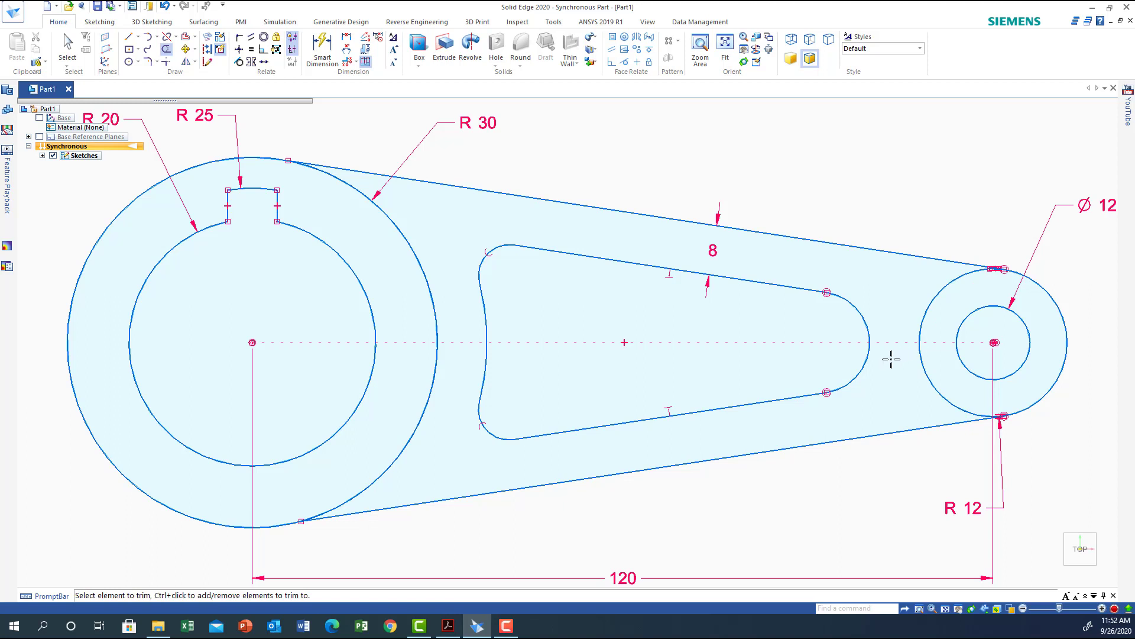
pyautogui.click(922, 352)
pyautogui.click(919, 354)
pyautogui.click(426, 284)
pyautogui.click(426, 285)
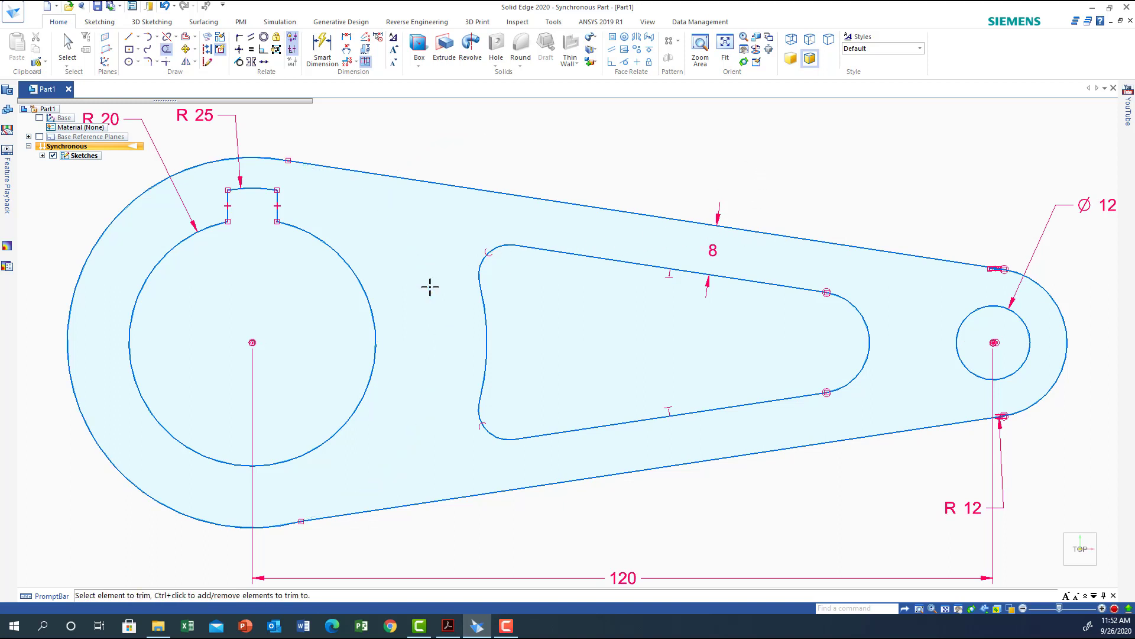
pyautogui.press('Escape')
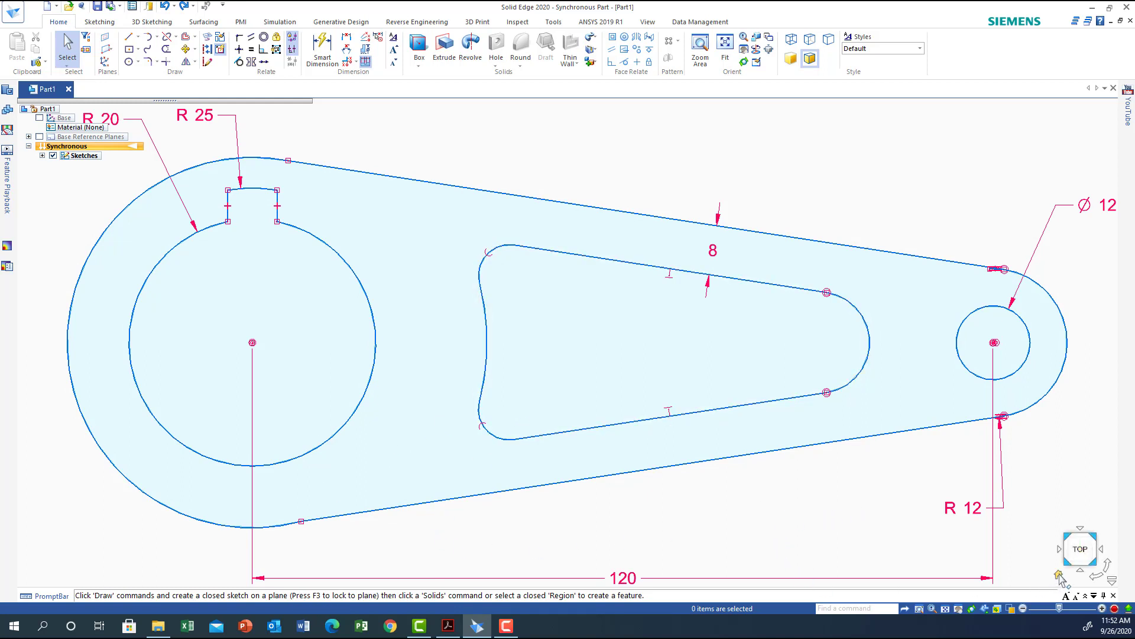
# Switch to an isometric view and extrude the bracket region symmetrically 66 mm.
pyautogui.click(1059, 577)
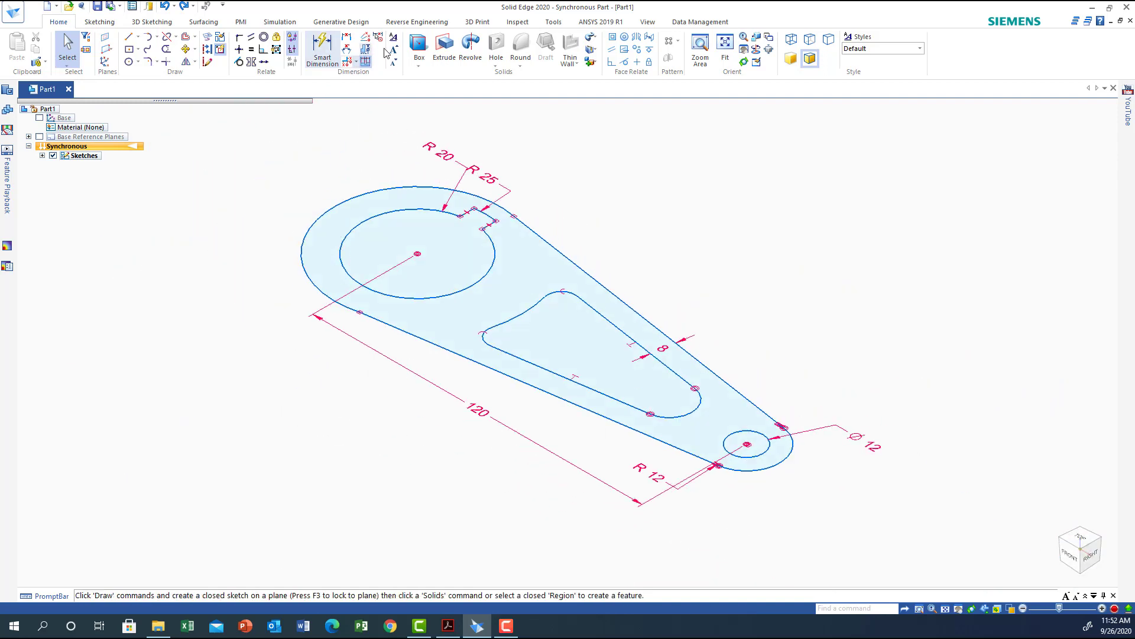
pyautogui.click(512, 263)
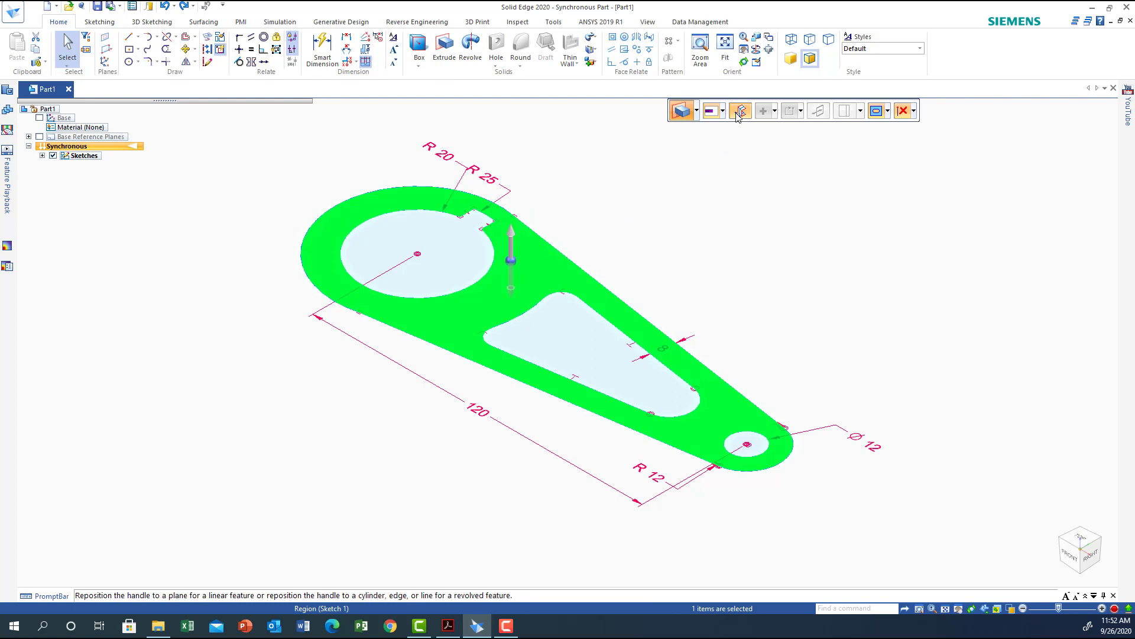
pyautogui.click(512, 259)
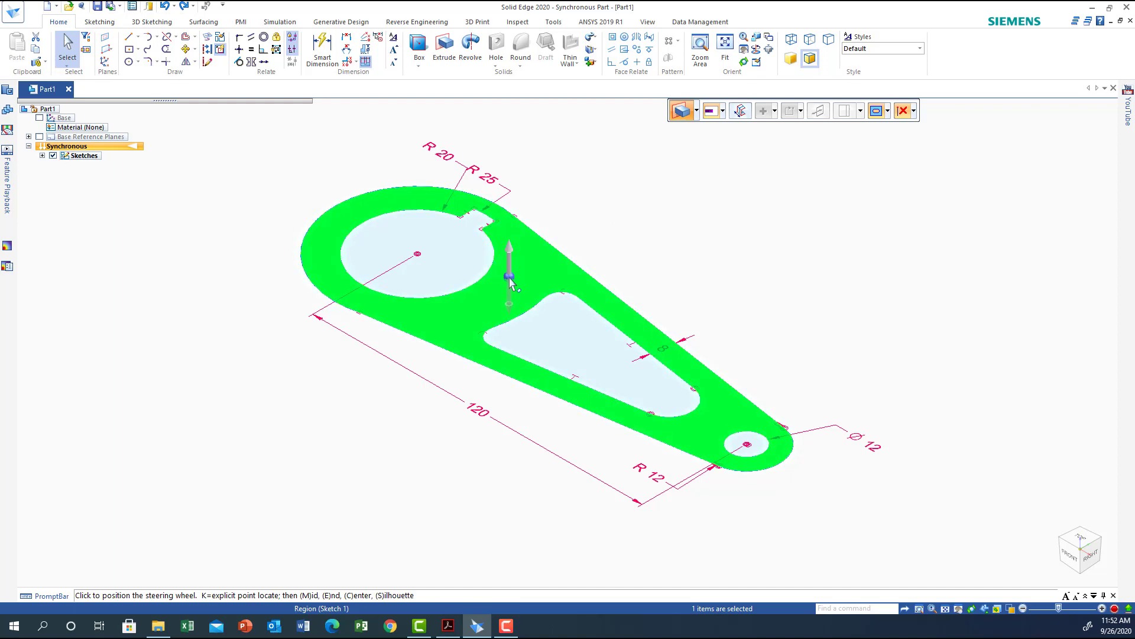
pyautogui.click(509, 276)
pyautogui.click(511, 266)
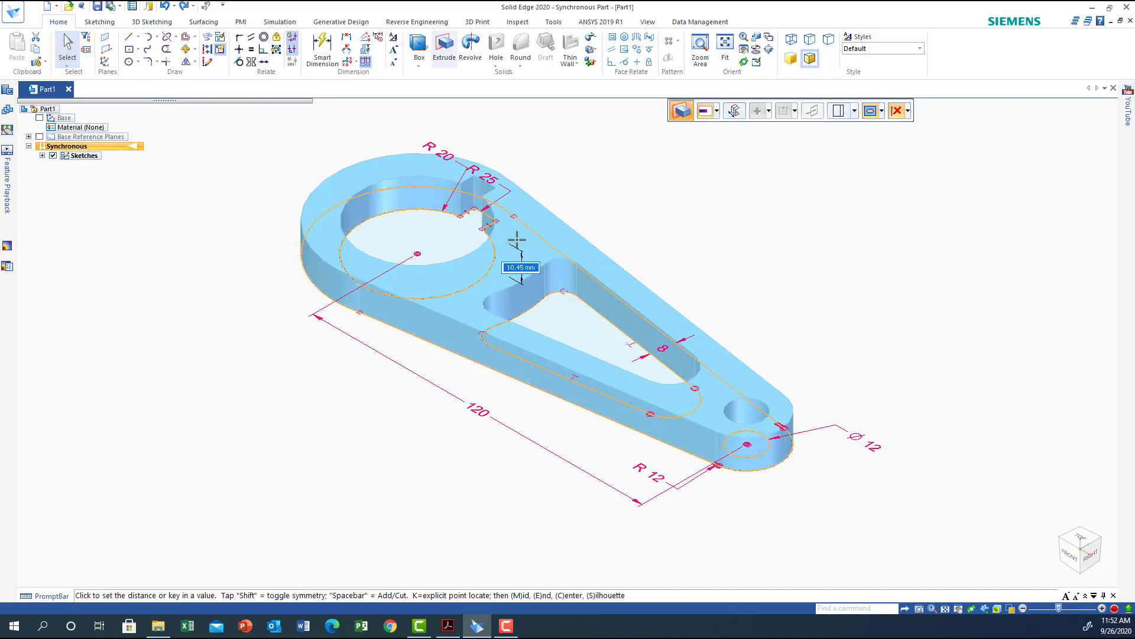
pyautogui.press('shift')
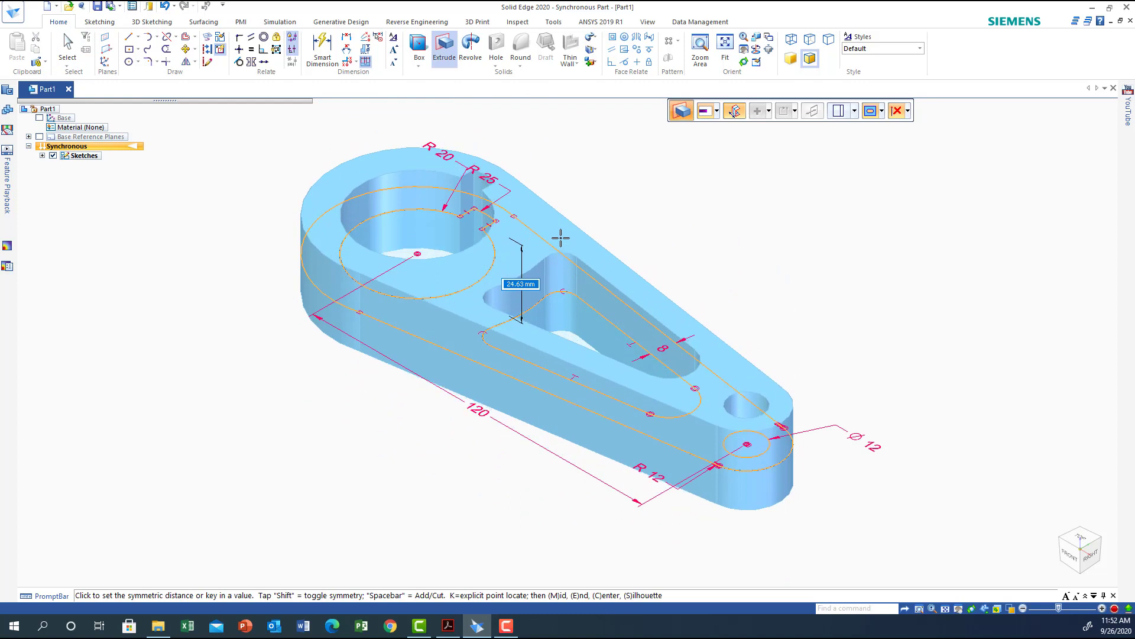
pyautogui.write('66')
pyautogui.press('Return')
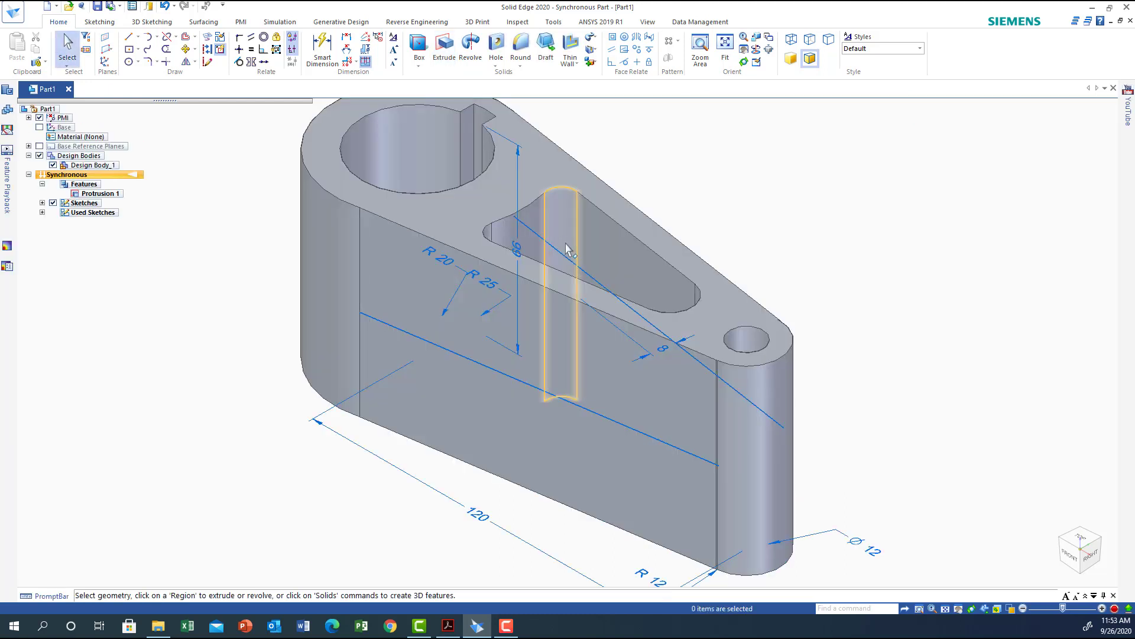
# Delete the leftover sketch line running across the extruded part.
pyautogui.click(564, 401)
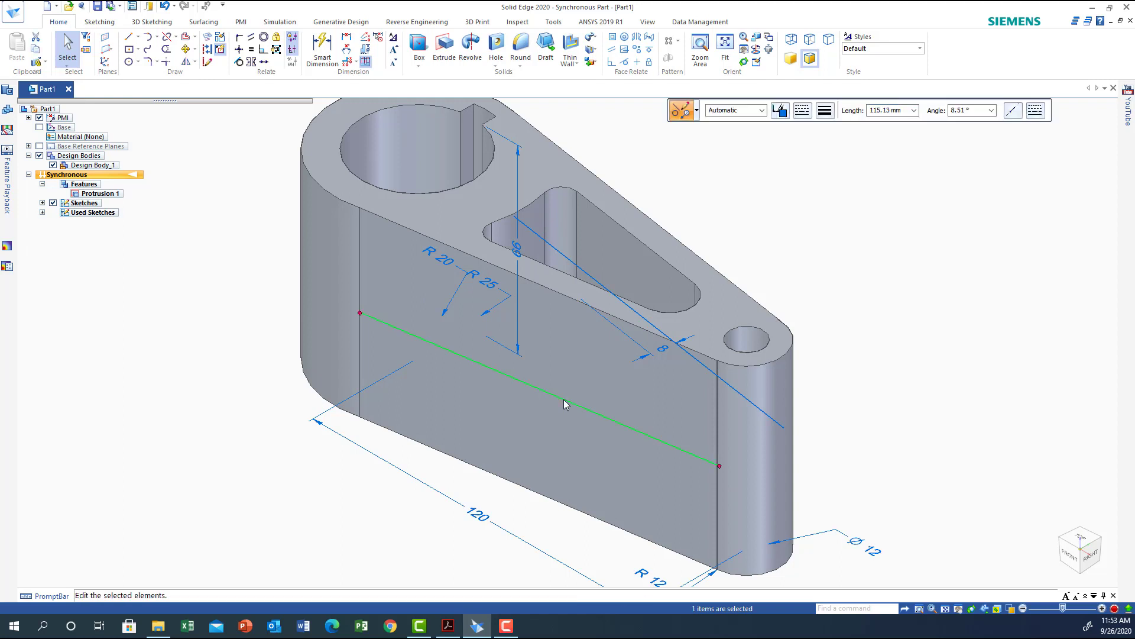
pyautogui.press('Escape')
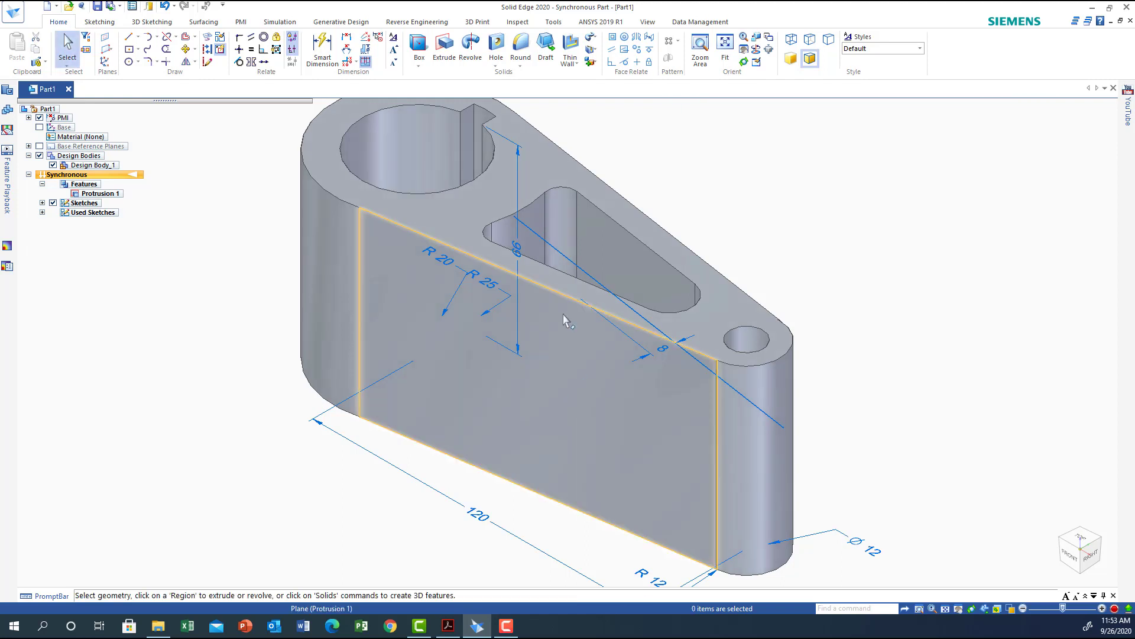
pyautogui.click(589, 278)
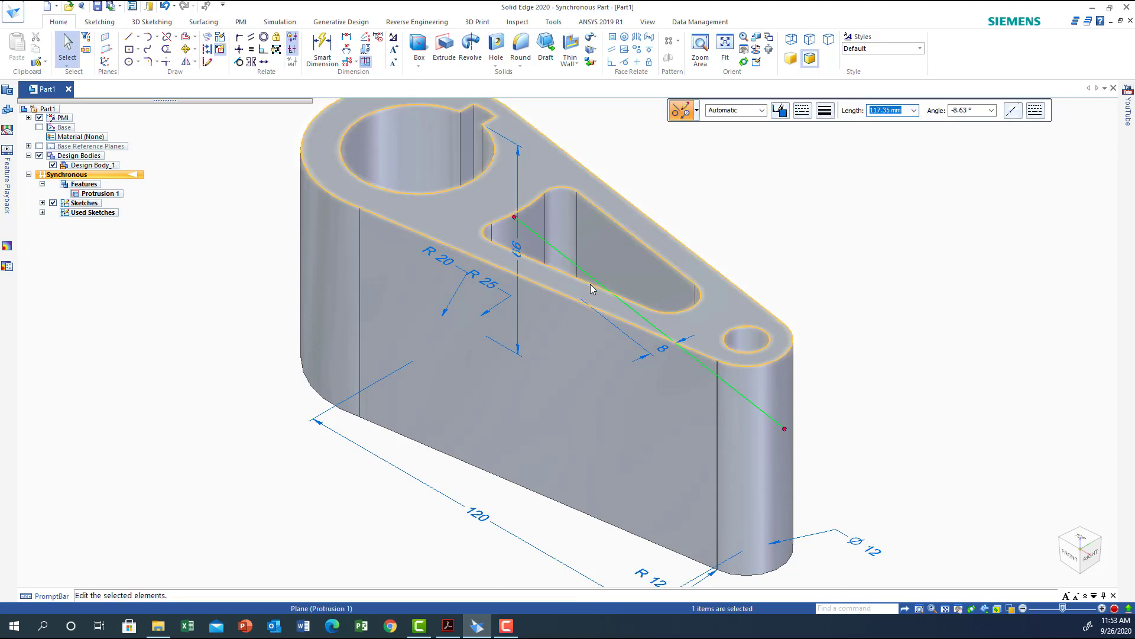
pyautogui.press('Delete')
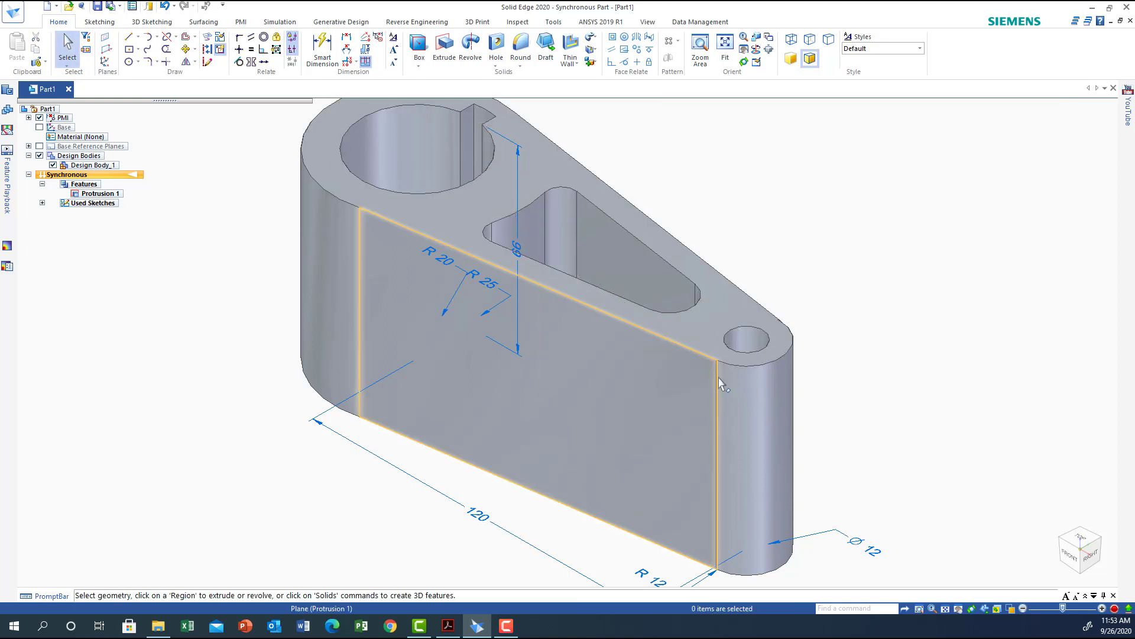
# Show the Front base reference plane in the model.
pyautogui.moveTo(890, 427); pyautogui.dragTo(911, 456, button='middle')
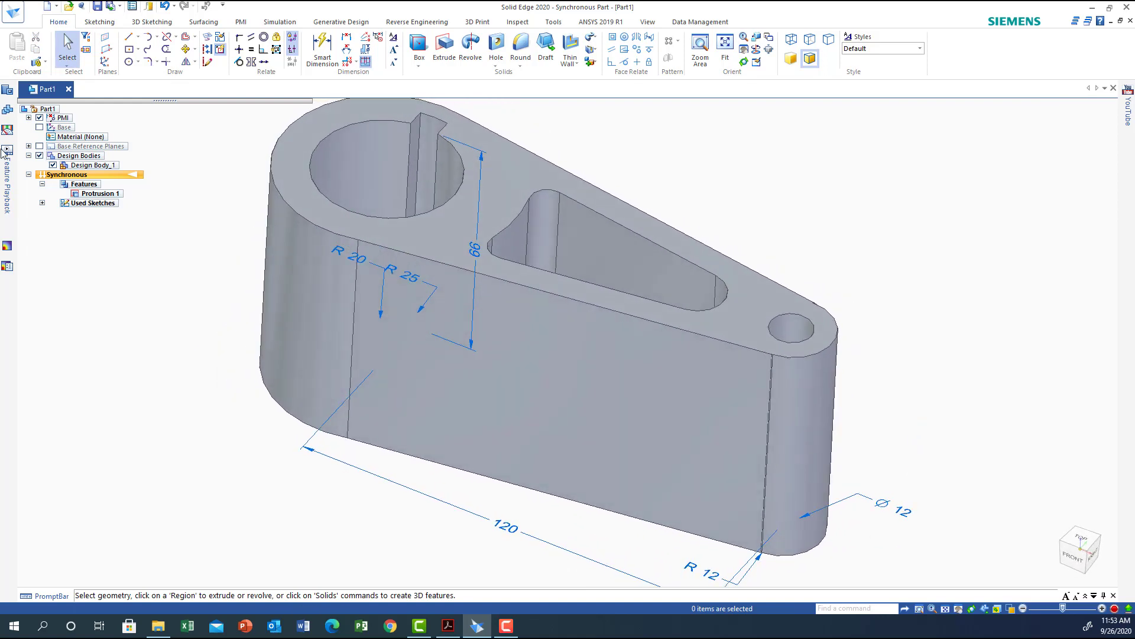
pyautogui.click(28, 146)
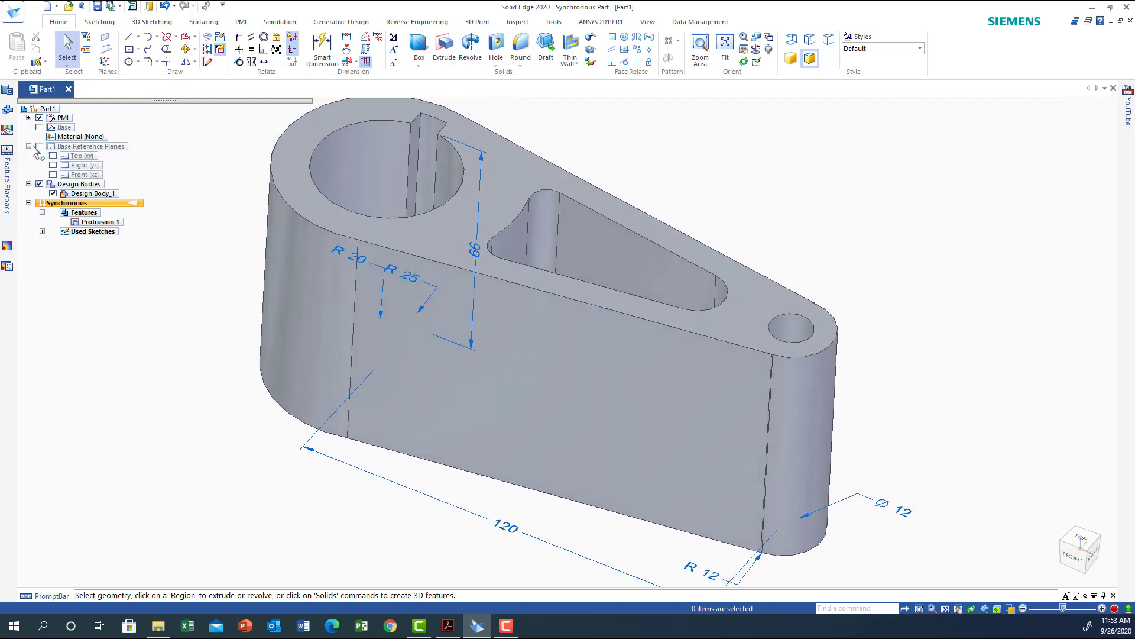
pyautogui.click(52, 174)
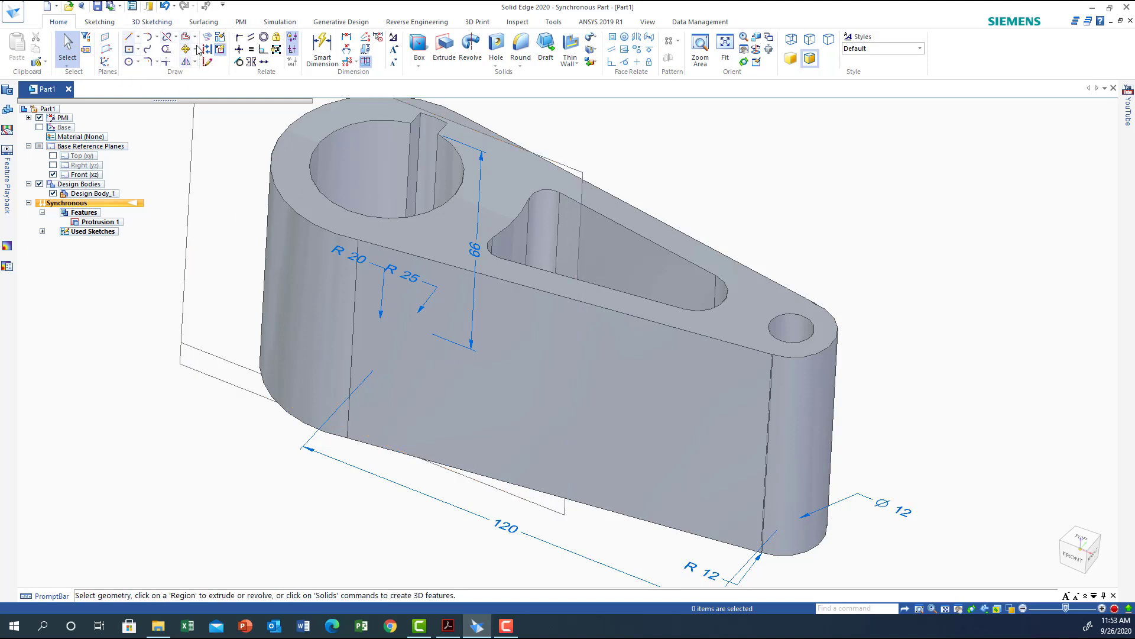
# Start a line sketch locked onto the Front plane and orient the view to Front.
pyautogui.click(131, 39)
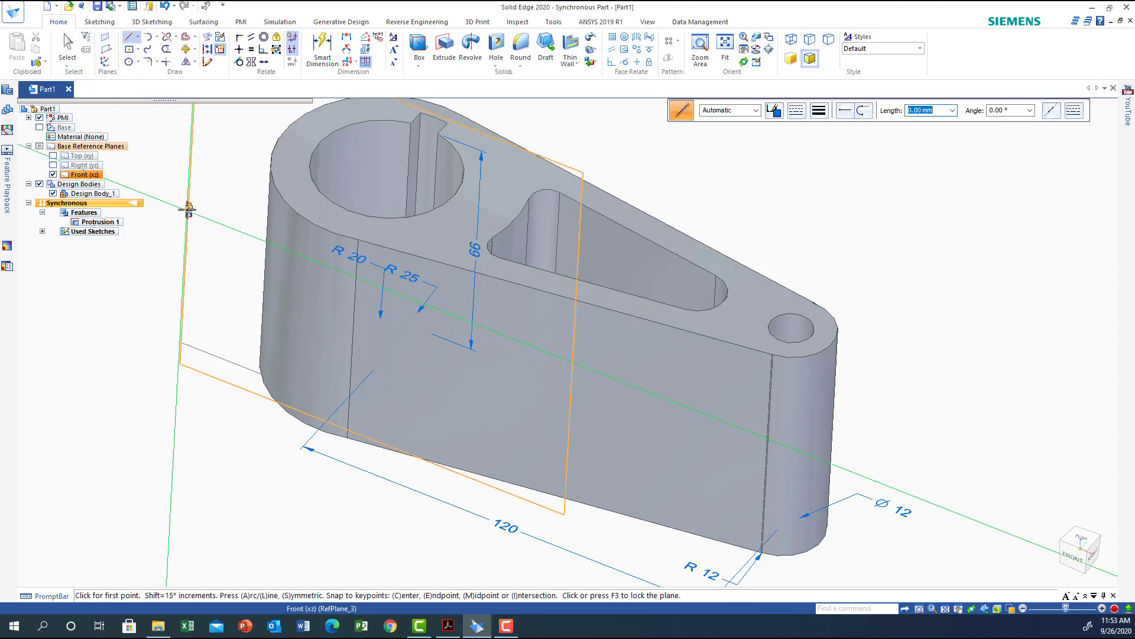
pyautogui.click(188, 208)
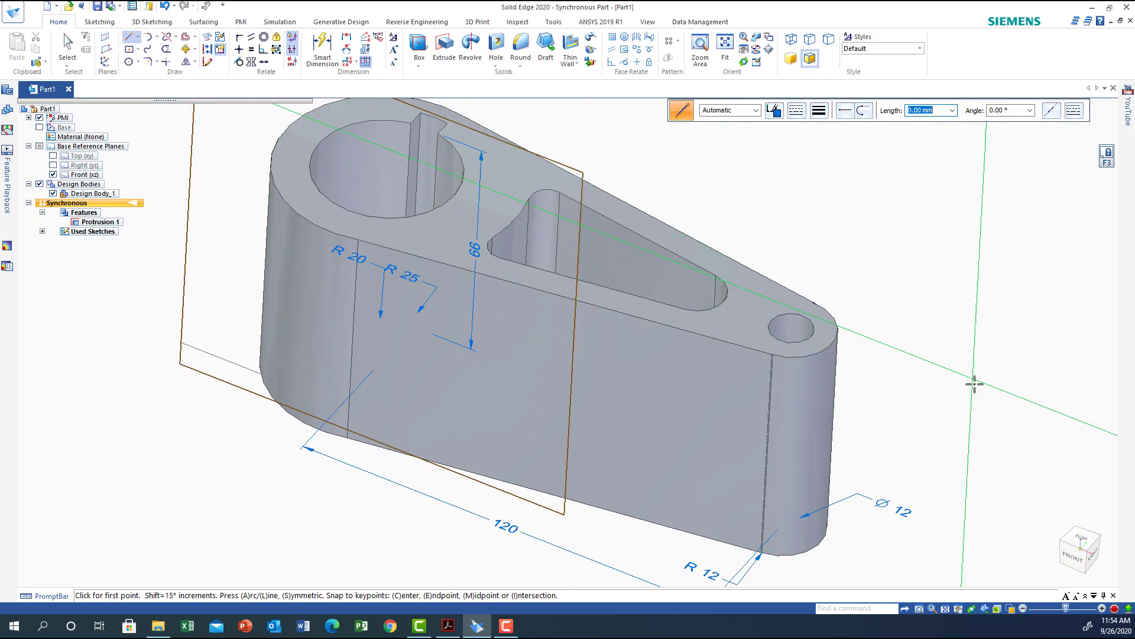
pyautogui.click(1074, 555)
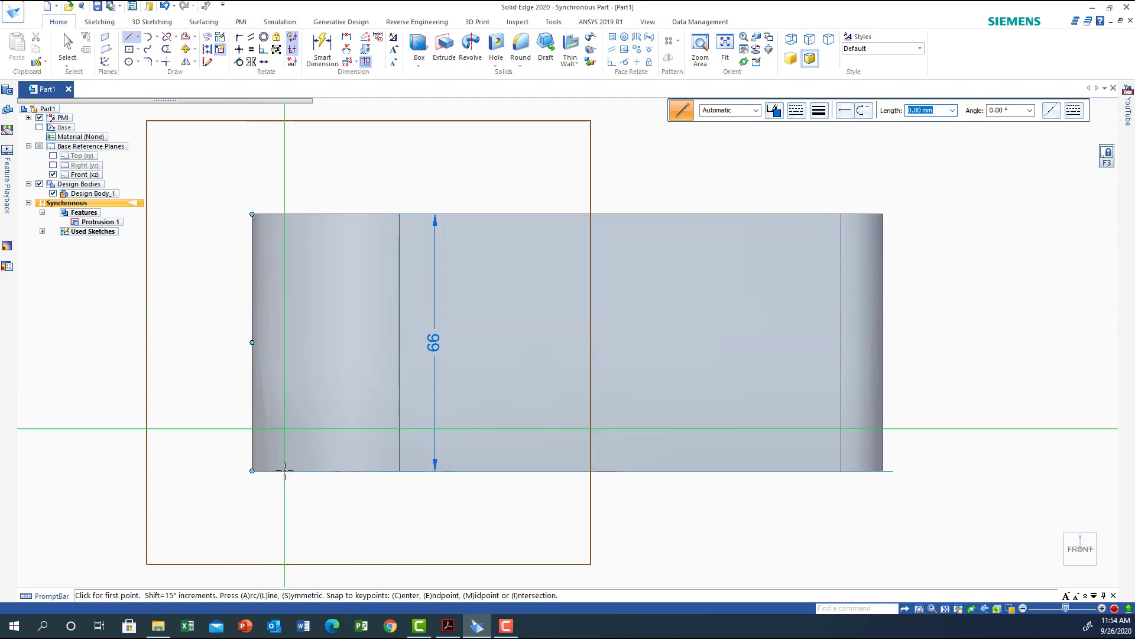
# Check the Exercise 4 drawing in Acrobat and return to Solid Edge.
pyautogui.click(449, 627)
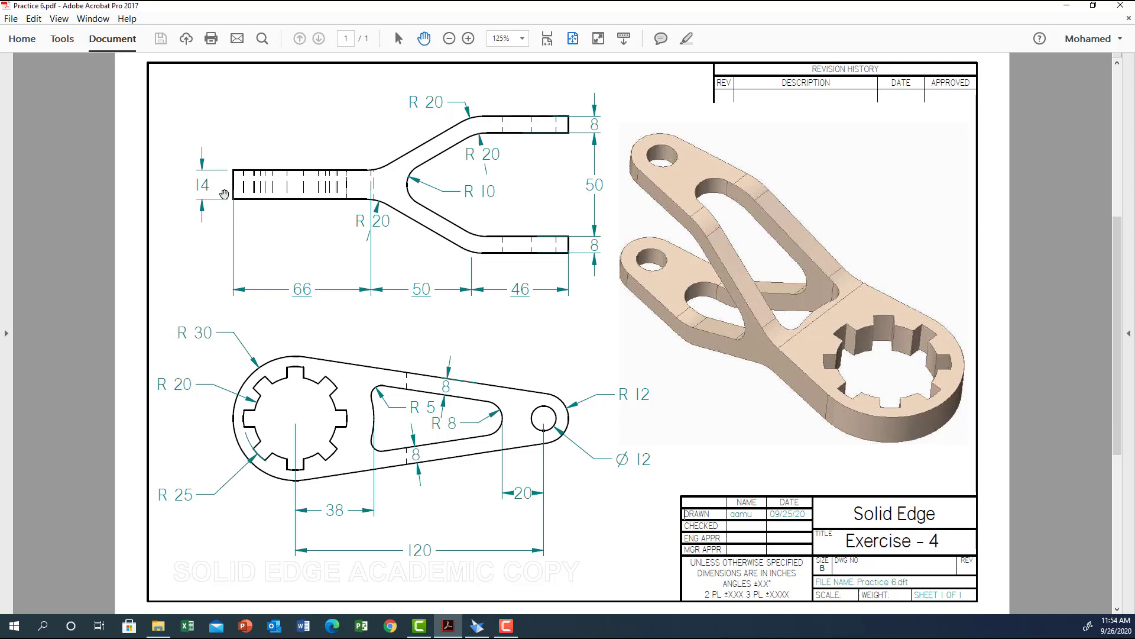
pyautogui.click(477, 626)
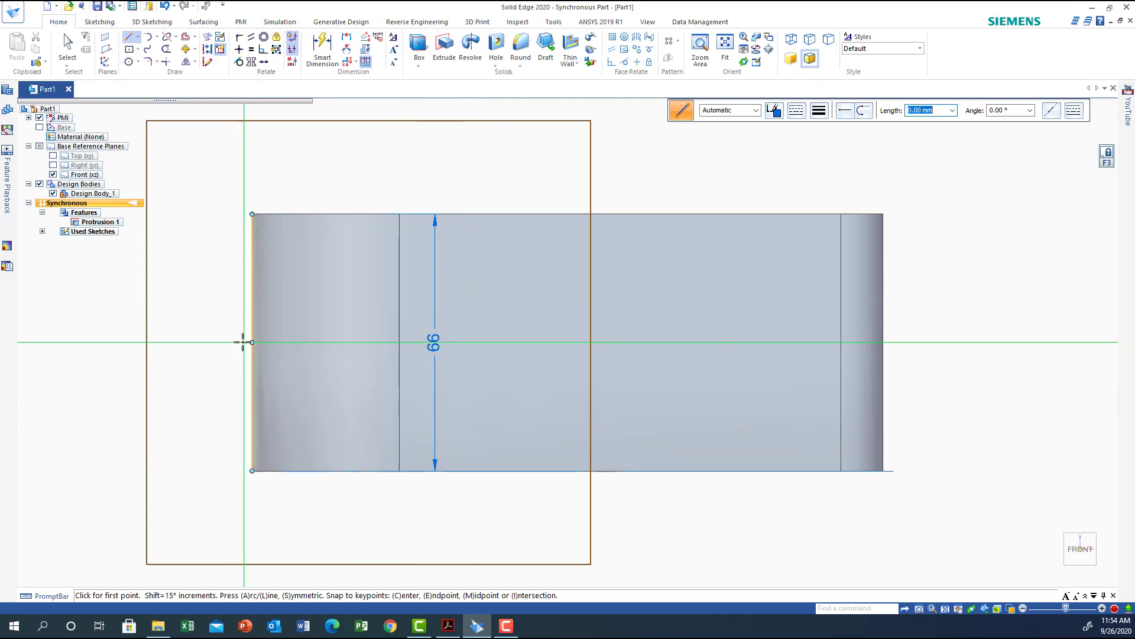
# Draw a short horizontal line starting at the midpoint of the part's left edge on the Front plane.
pyautogui.click(129, 37)
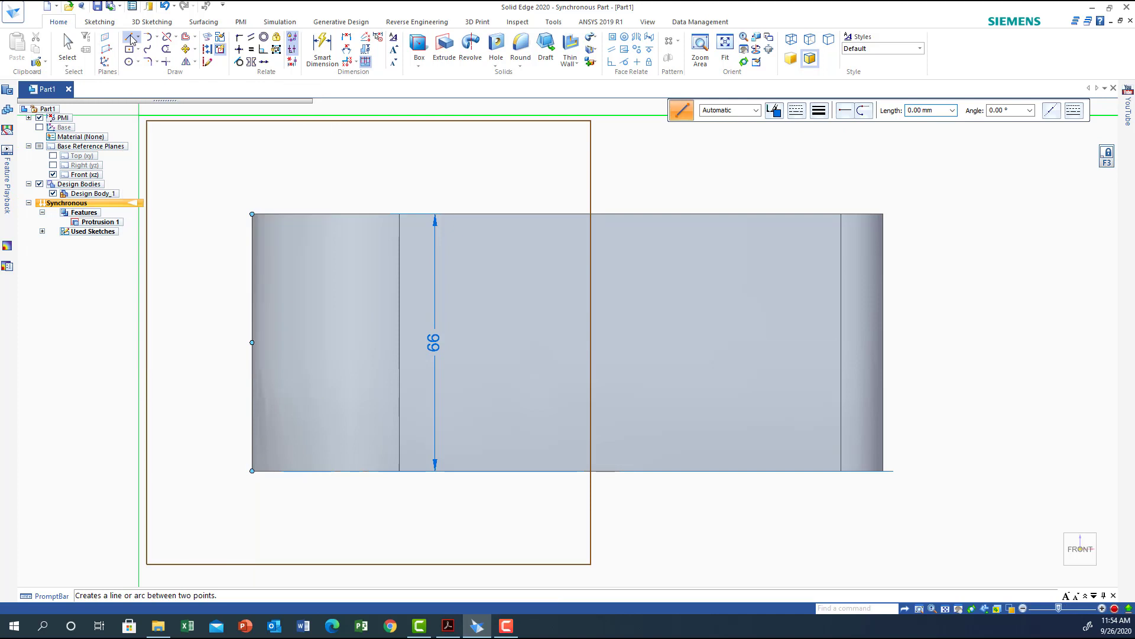
pyautogui.click(252, 342)
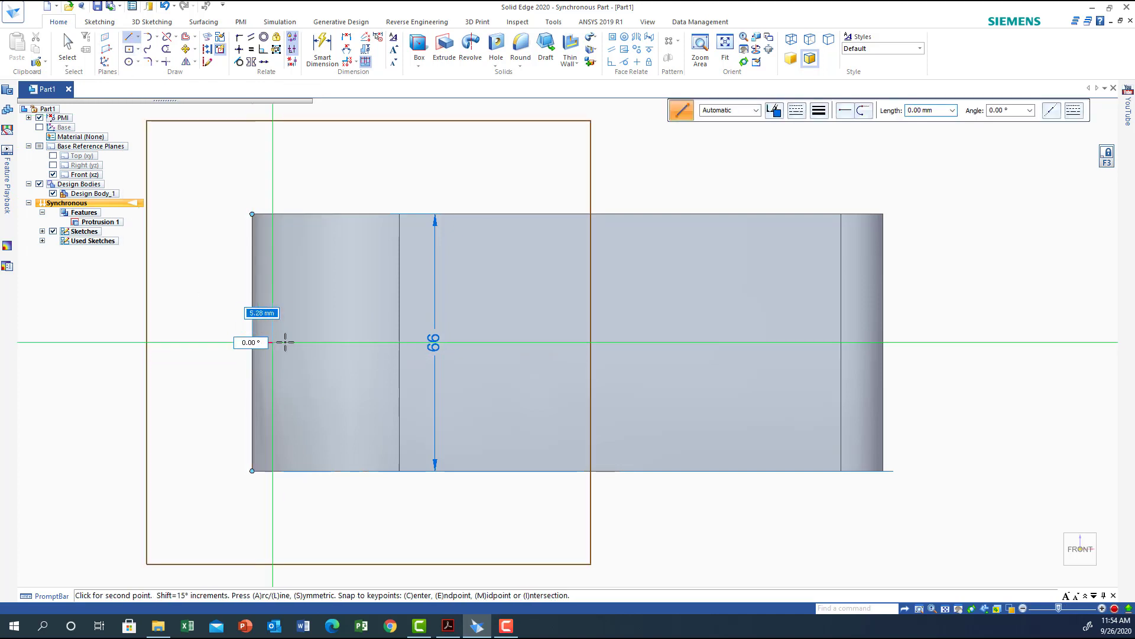
pyautogui.click(379, 342)
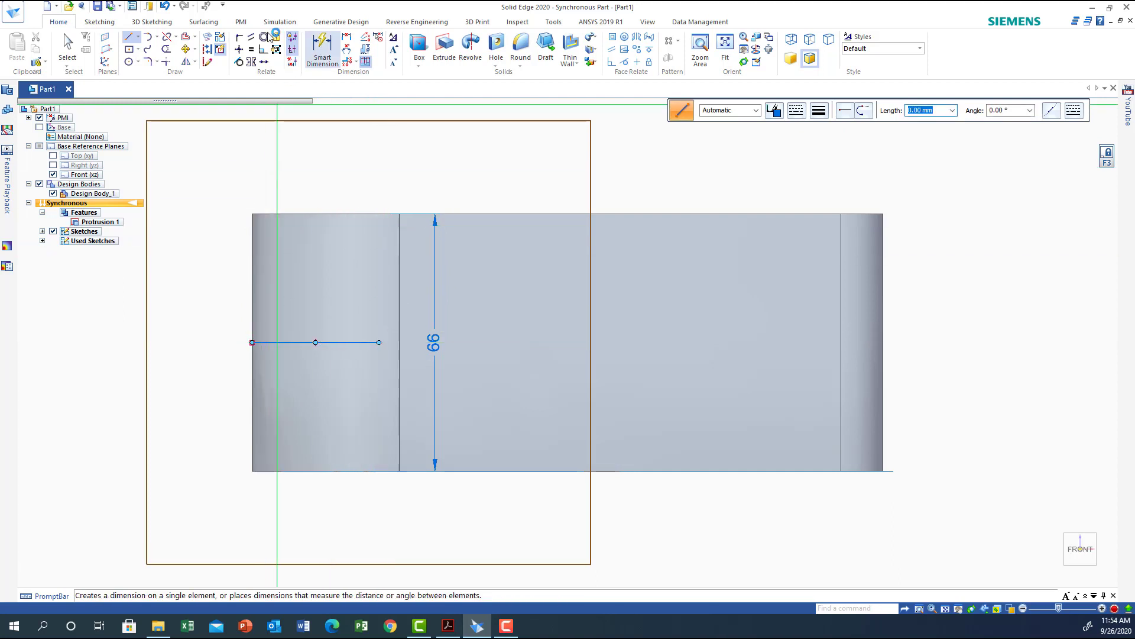
# Convert the new horizontal line into construction geometry.
pyautogui.click(68, 52)
pyautogui.click(334, 342)
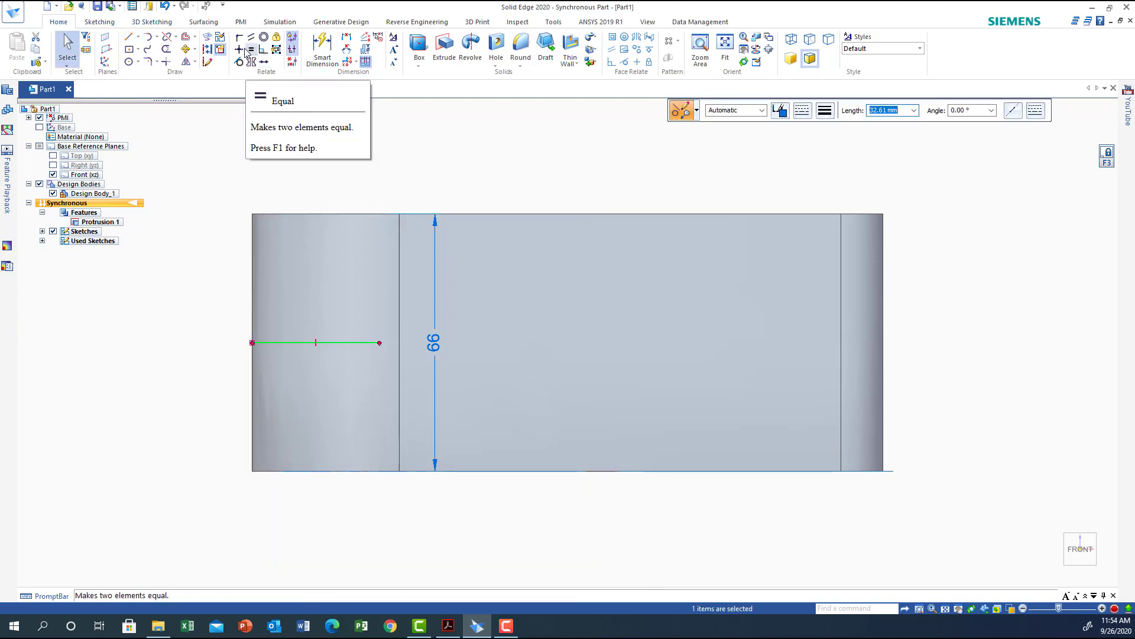
pyautogui.click(207, 50)
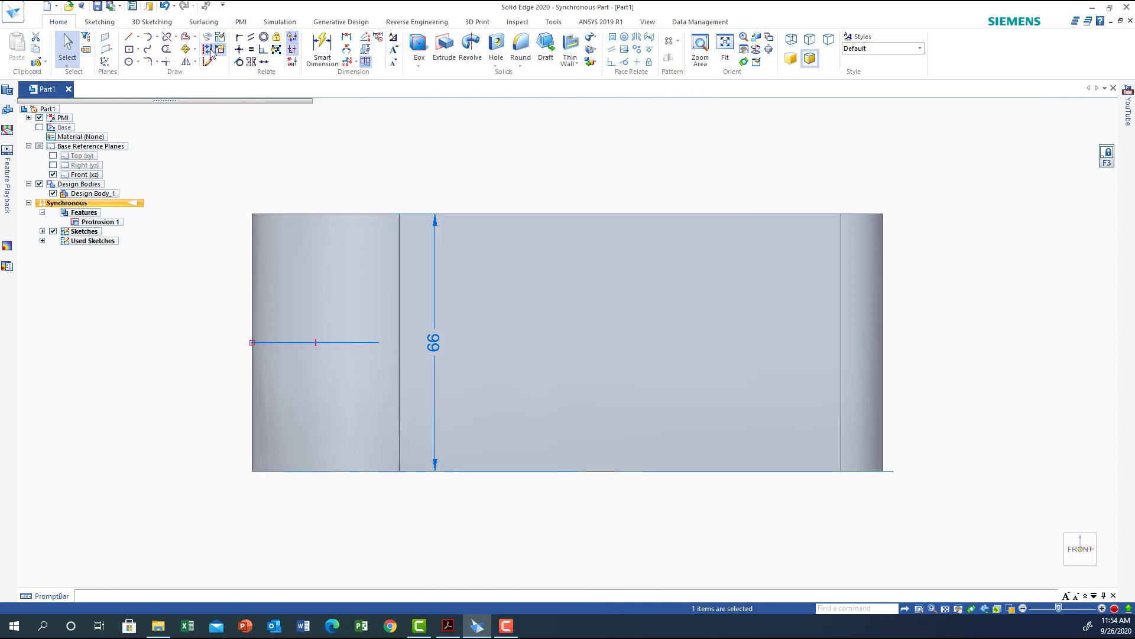
# Draw a horizontal line about 31 mm long from the part's left edge just above the construction line.
pyautogui.click(128, 39)
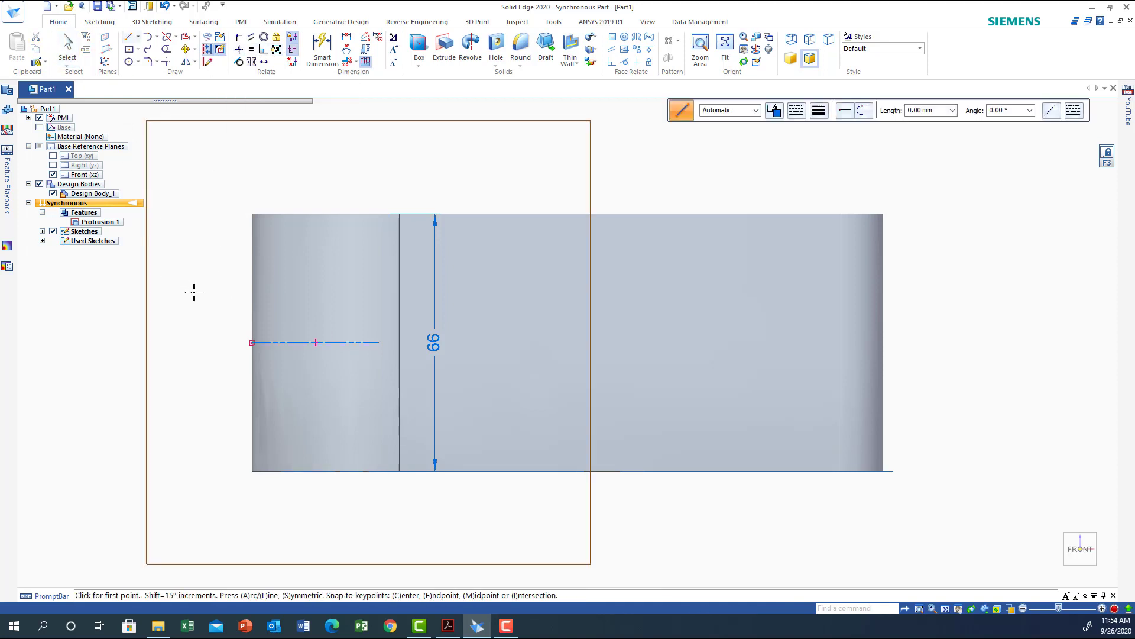
pyautogui.click(252, 323)
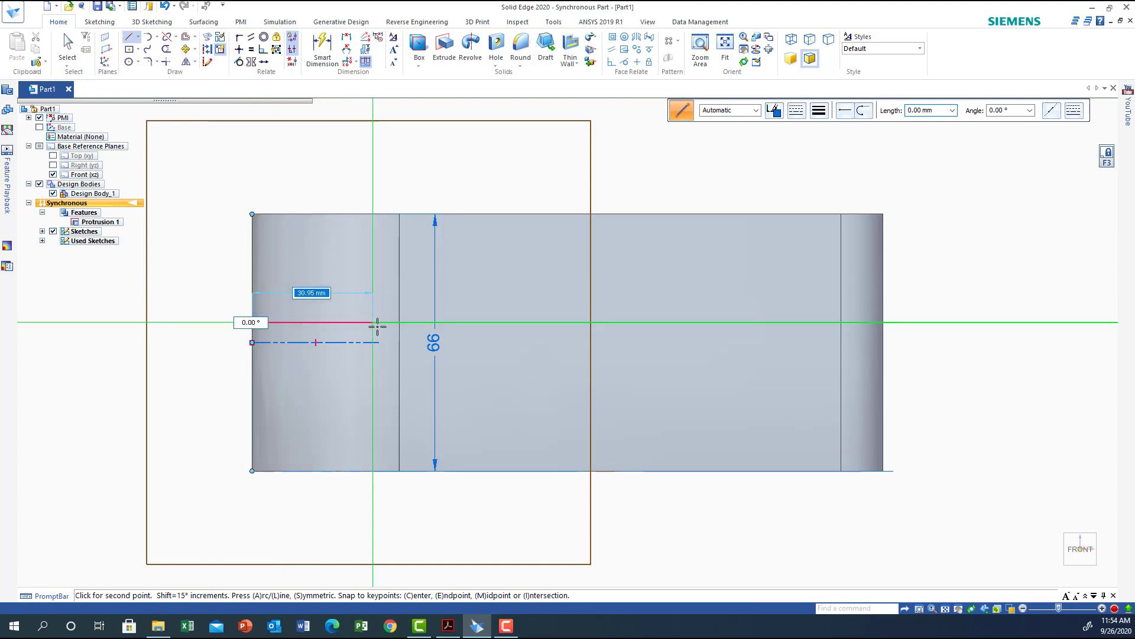
pyautogui.rightClick(195, 294)
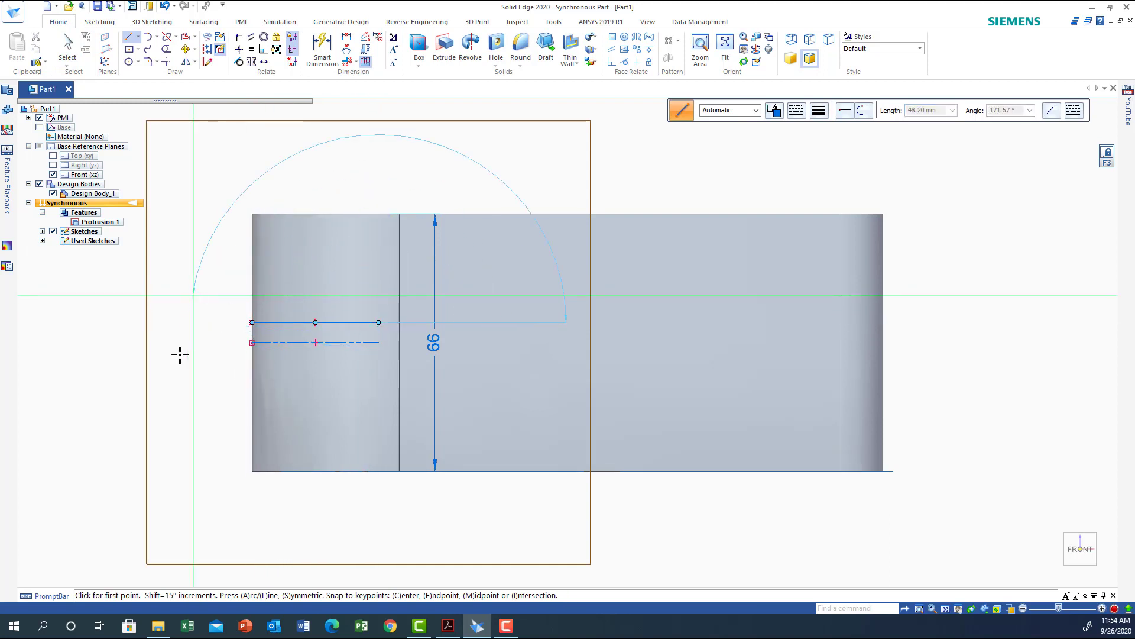
# Draw a second horizontal line of similar length from the left edge just below the construction line.
pyautogui.click(252, 362)
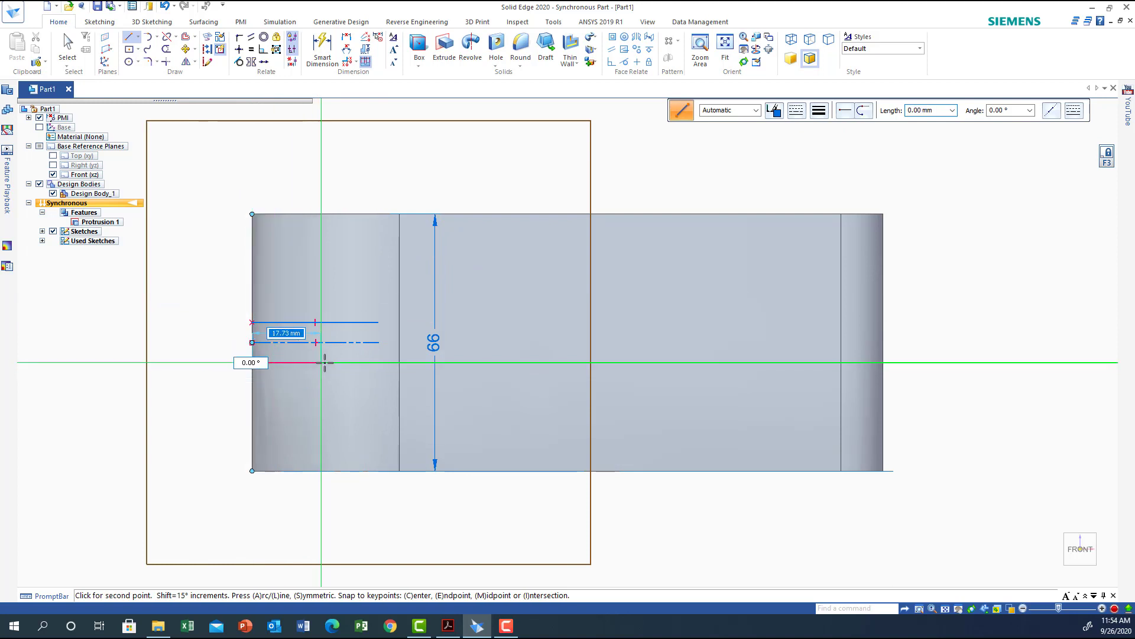
pyautogui.click(377, 362)
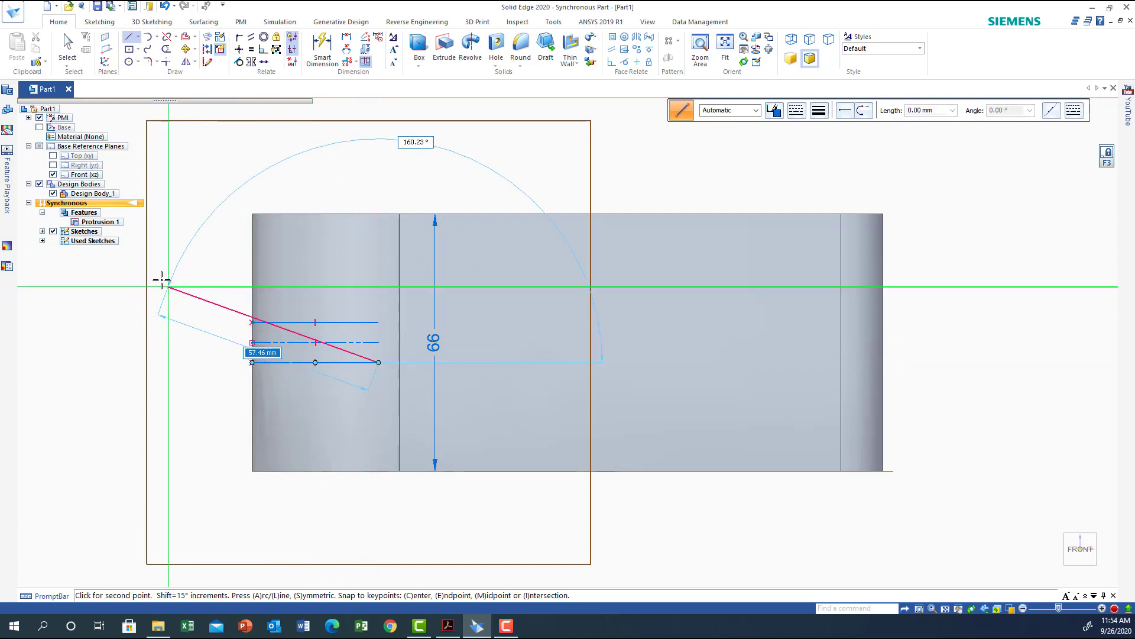
pyautogui.rightClick(146, 252)
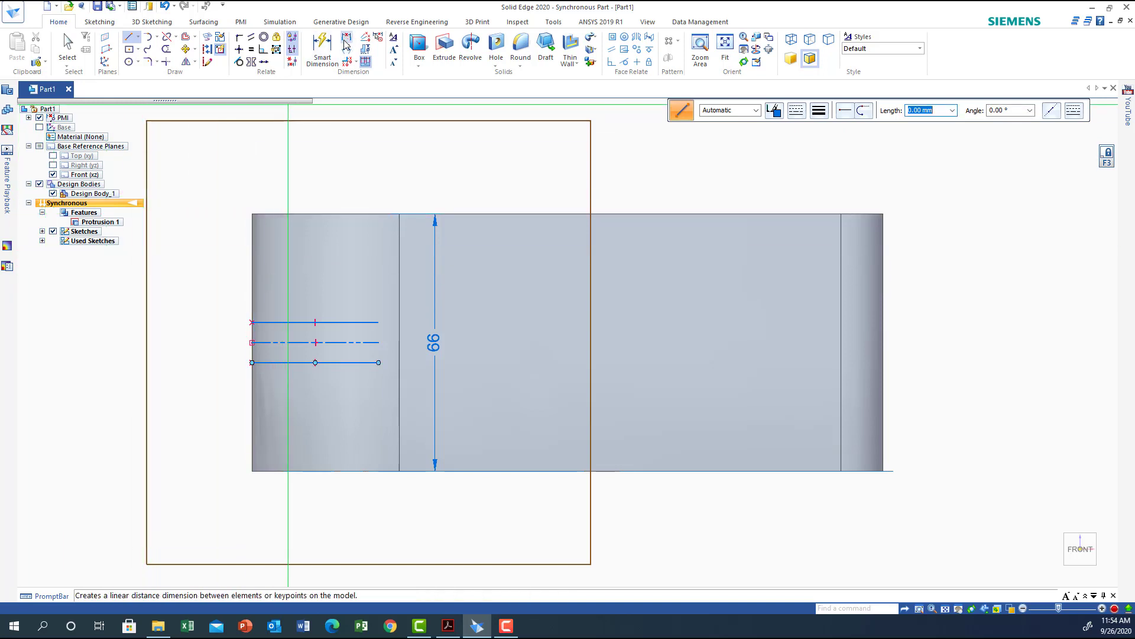
# Dimension the distance between the two horizontal lines, then undo the 14 mm value entered.
pyautogui.click(334, 55)
pyautogui.click(288, 322)
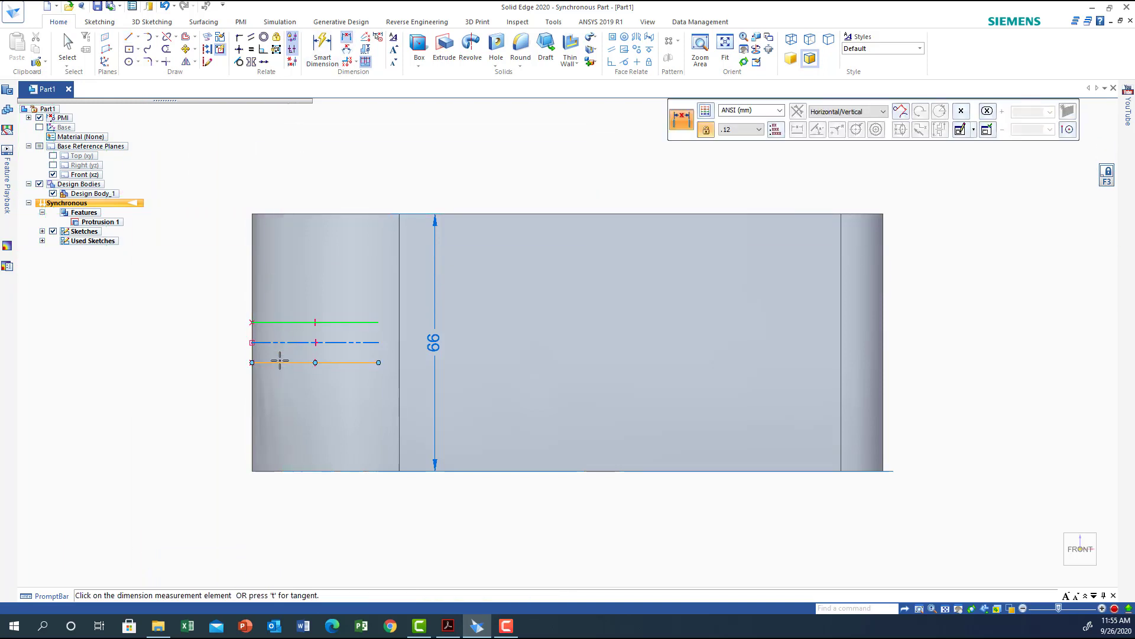
pyautogui.click(283, 362)
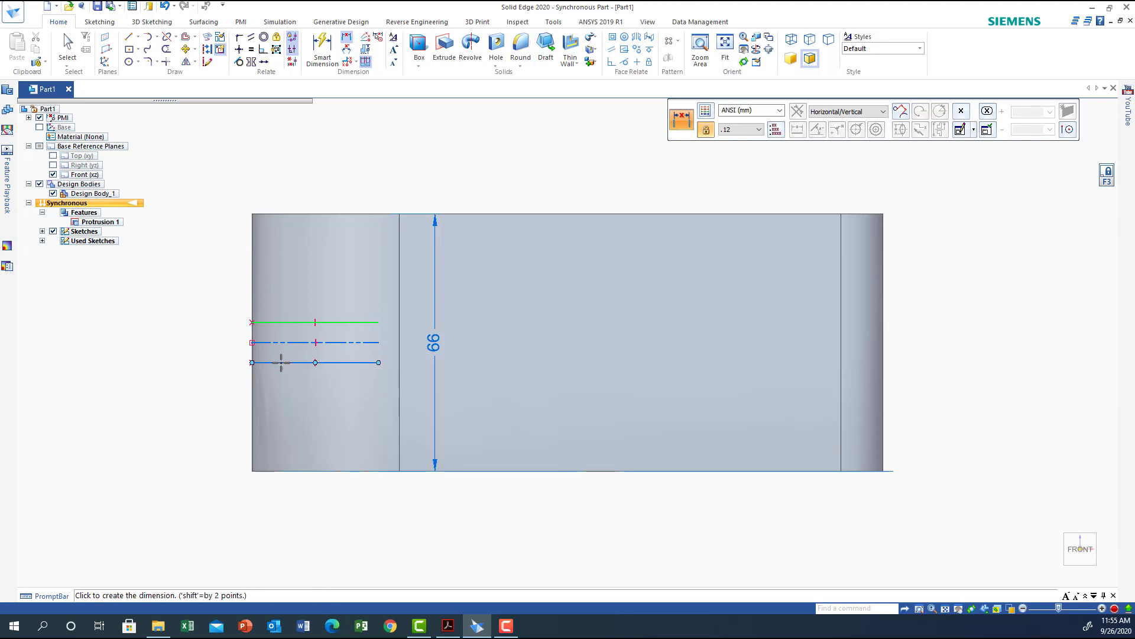
pyautogui.click(194, 356)
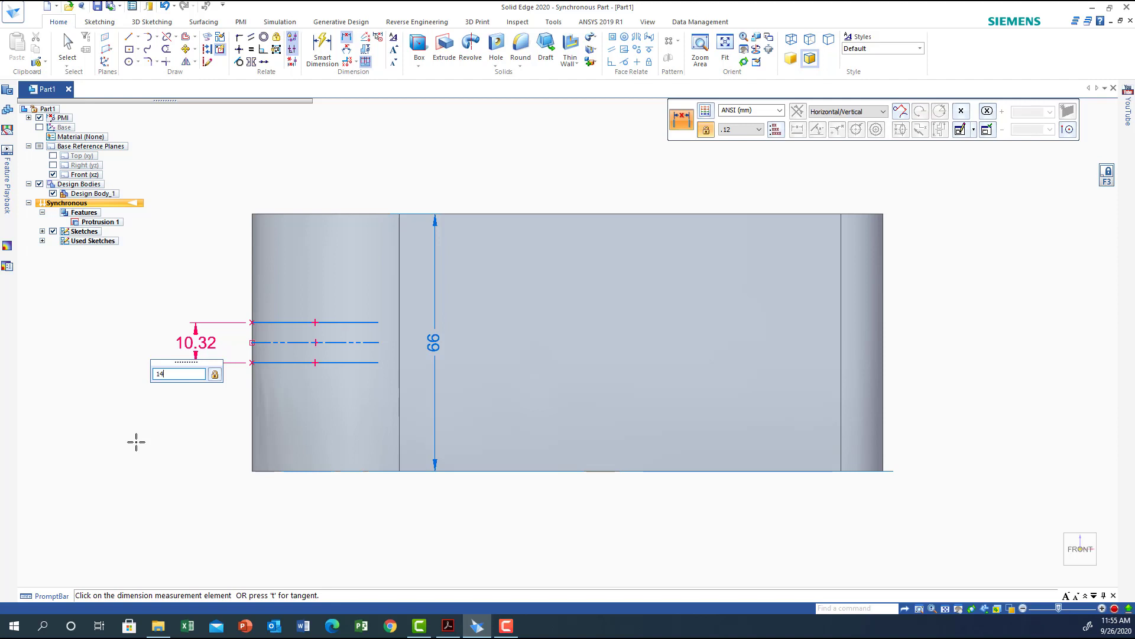
pyautogui.press('Return')
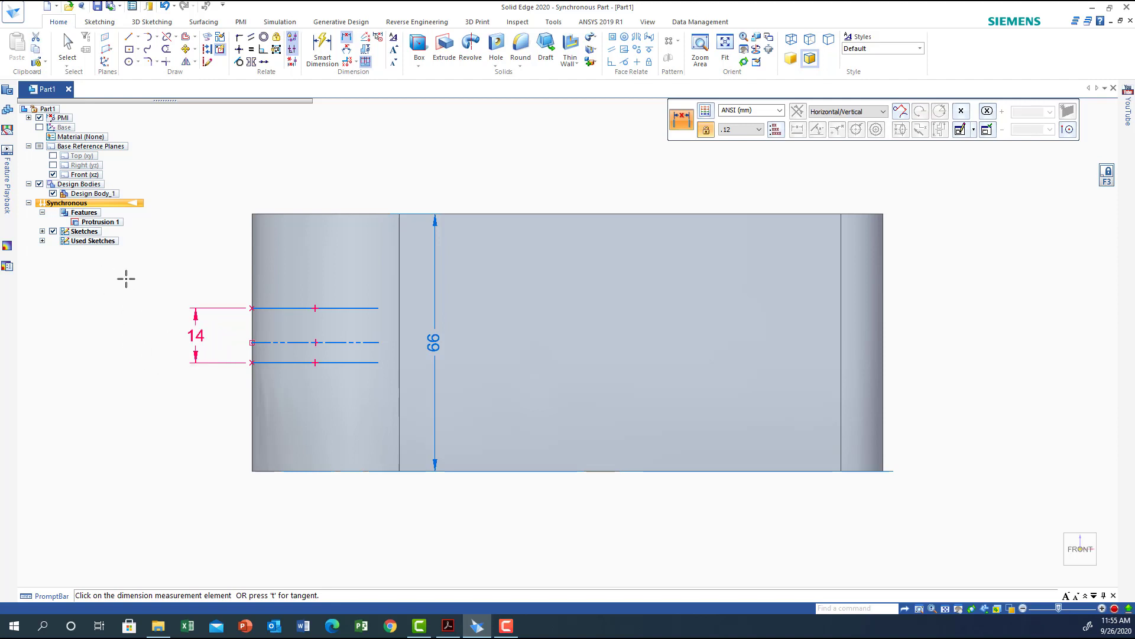
pyautogui.click(163, 8)
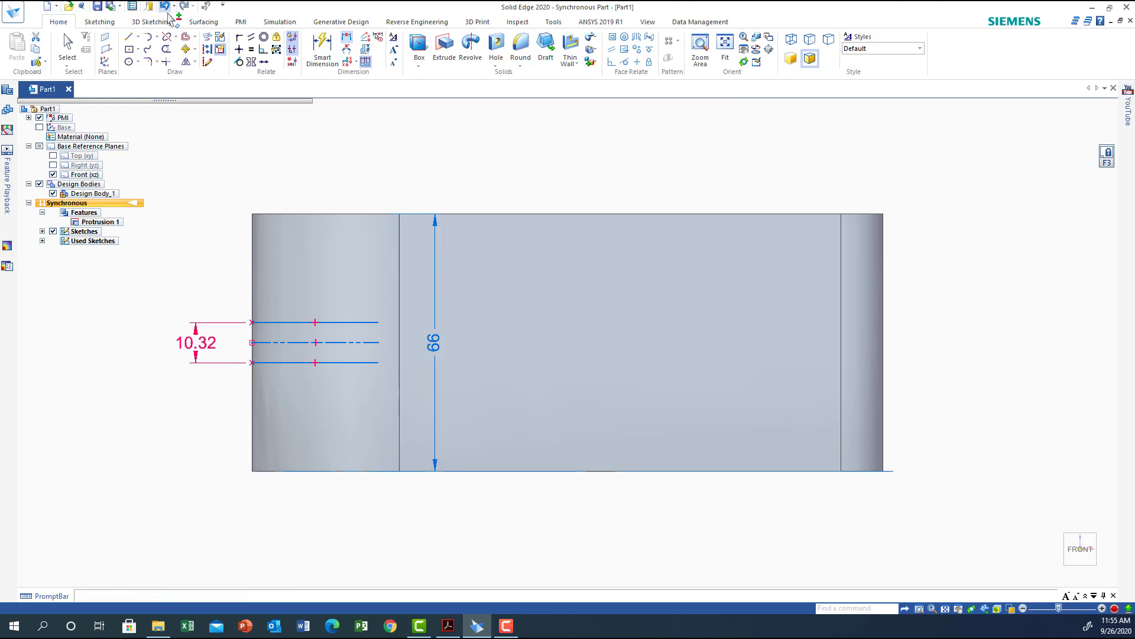
# Make the two lines symmetric about the construction line and set their spacing dimension to 14 mm.
pyautogui.click(251, 62)
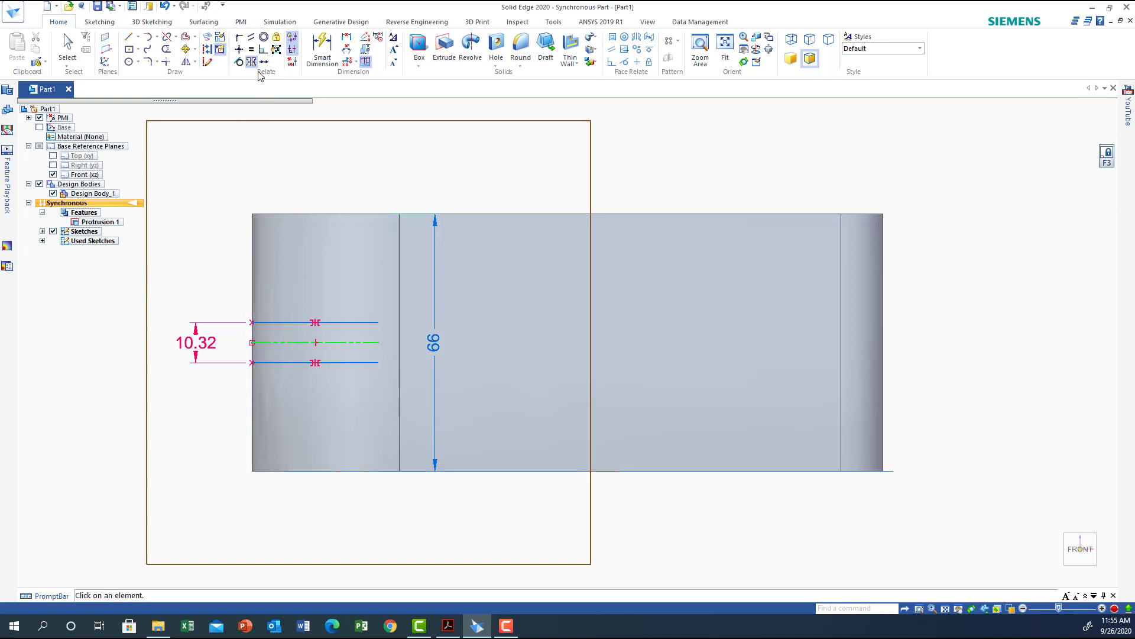
pyautogui.click(68, 44)
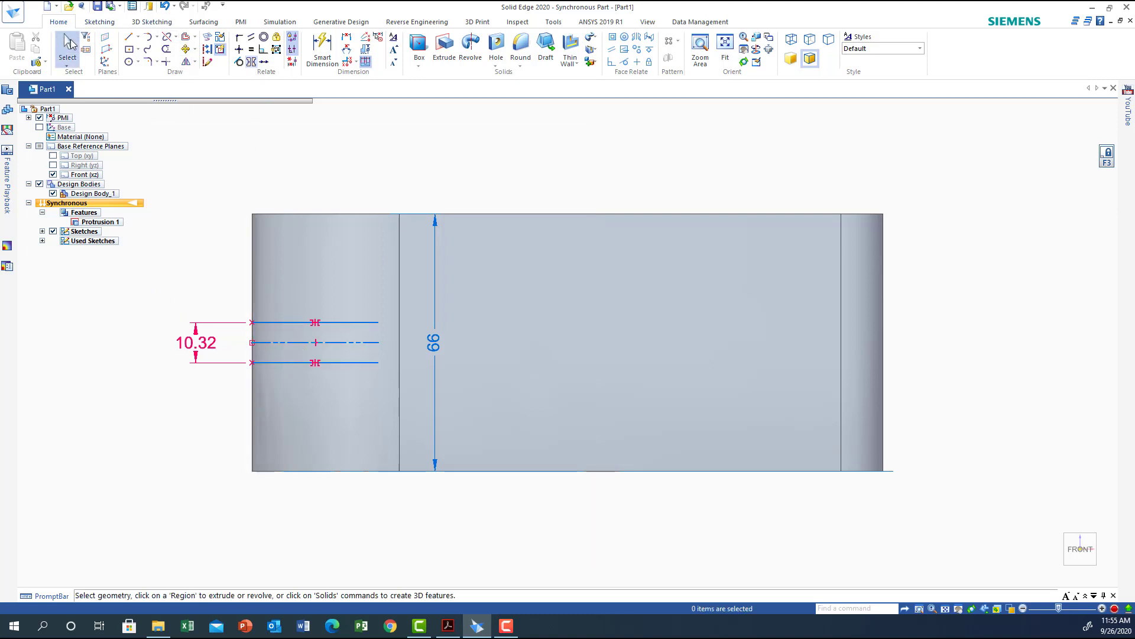
pyautogui.click(191, 350)
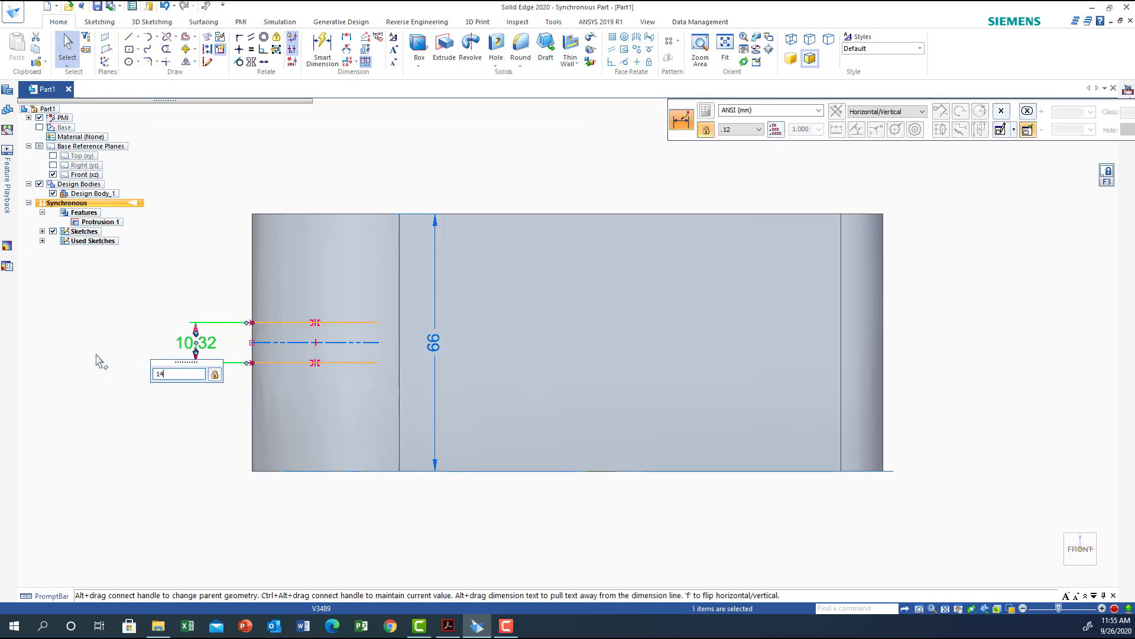
pyautogui.press('Return')
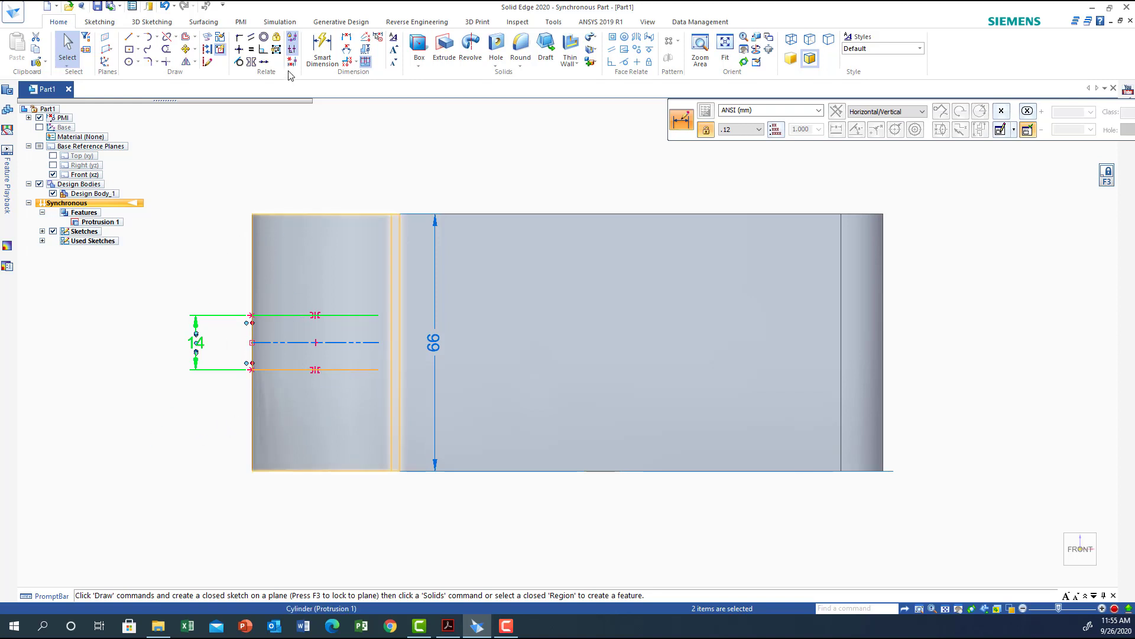
# Dimension the lower line's length from the part's left edge and set it to 66 mm.
pyautogui.click(347, 41)
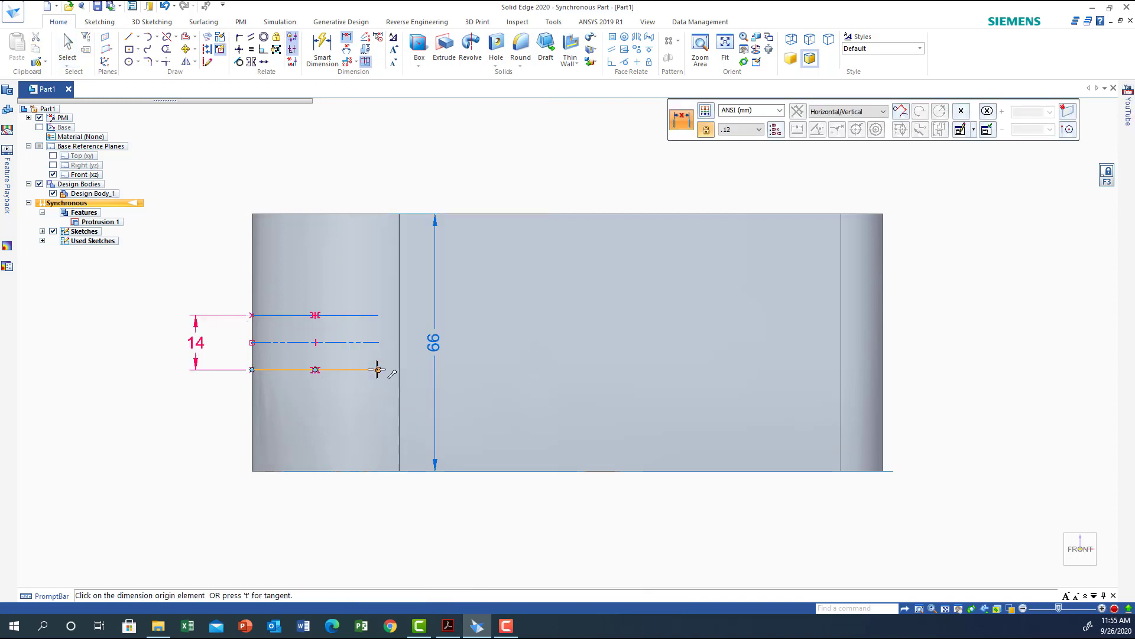
pyautogui.click(378, 369)
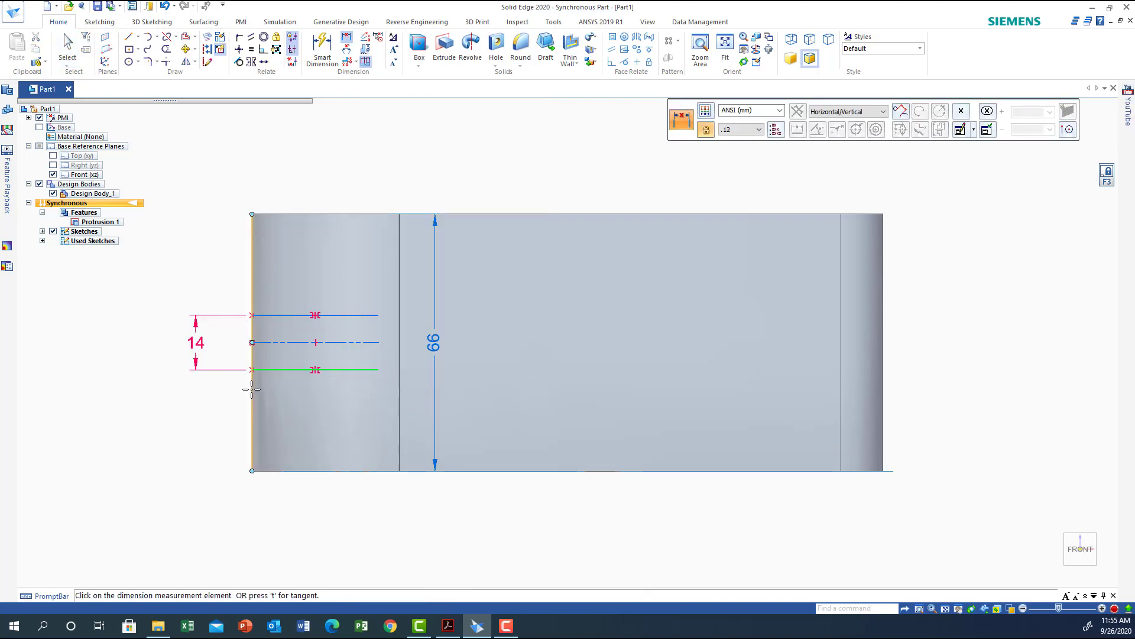
pyautogui.click(252, 353)
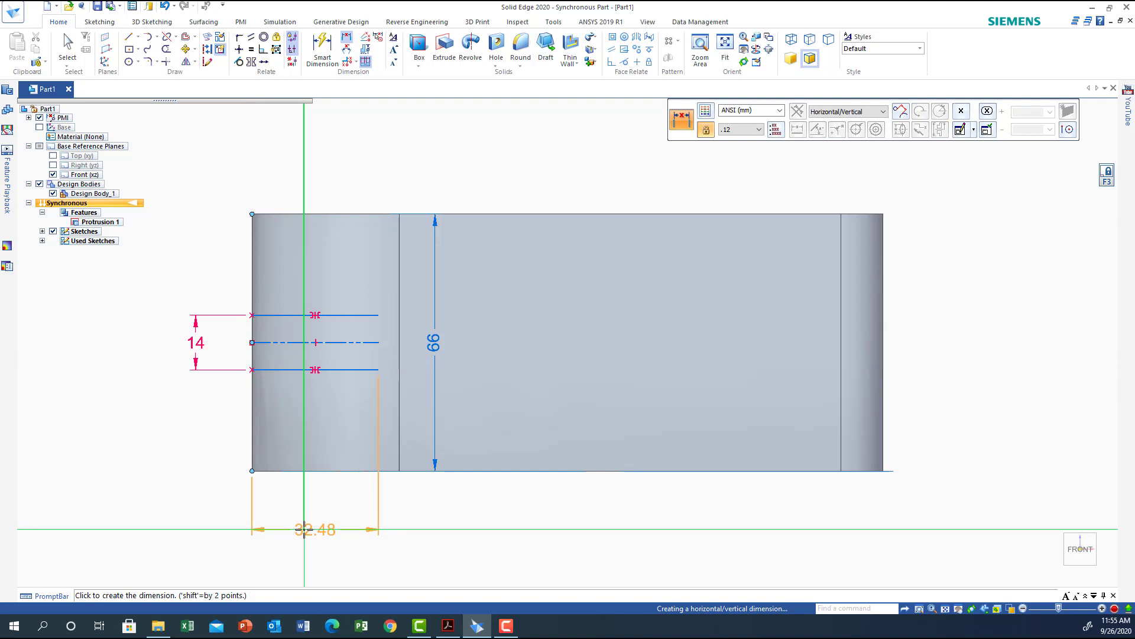
pyautogui.click(304, 529)
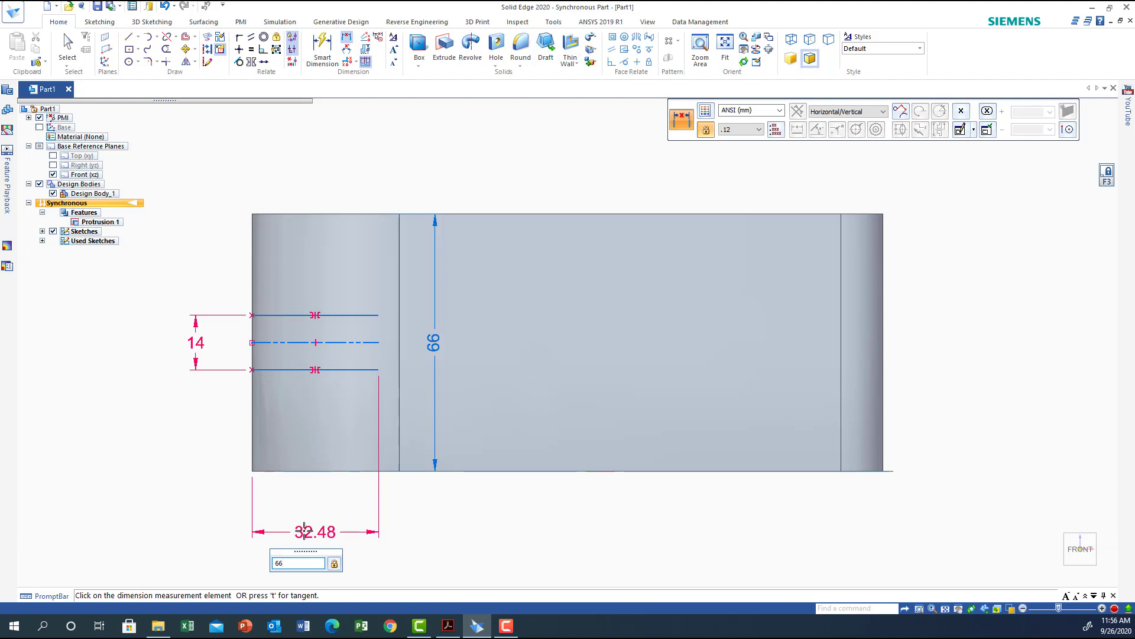
pyautogui.press('Return')
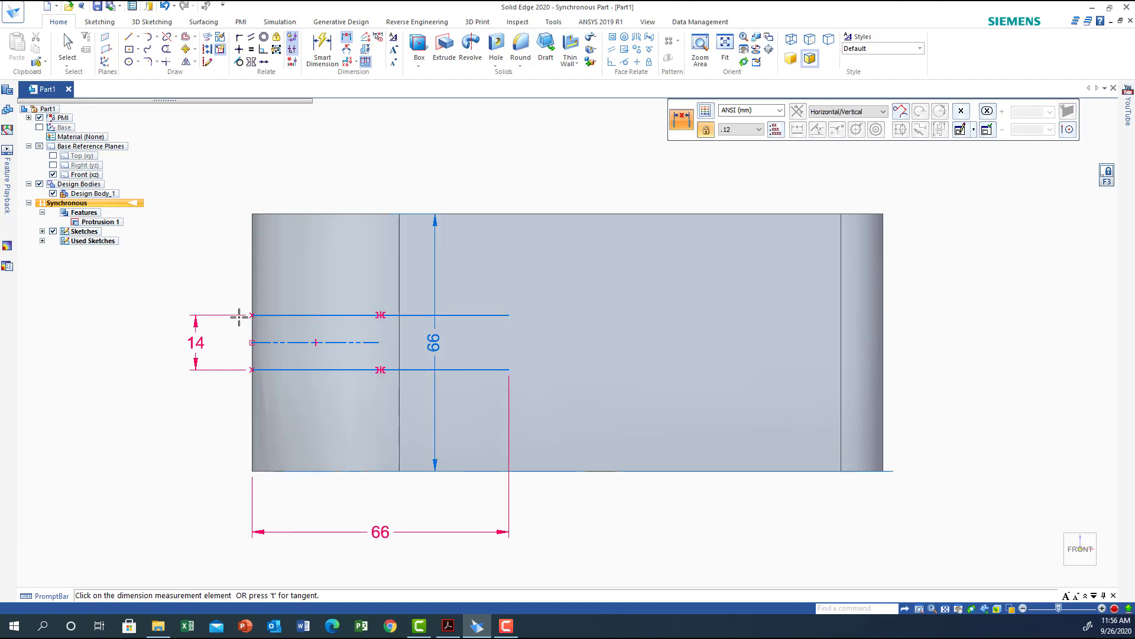
pyautogui.click(495, 315)
pyautogui.click(510, 314)
pyautogui.click(613, 336)
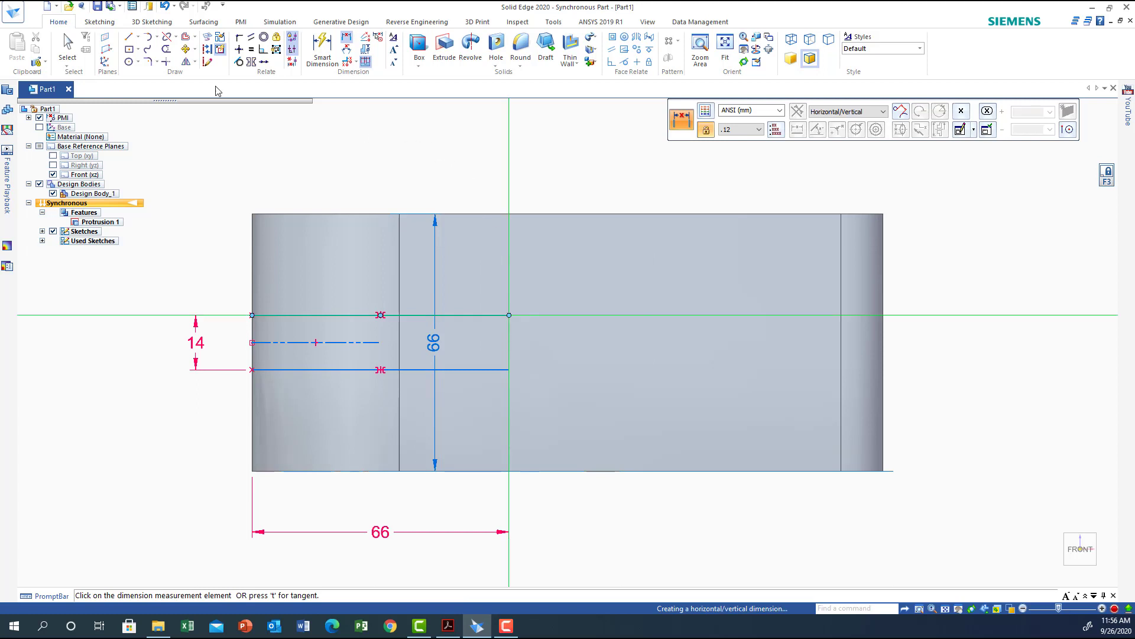
# Draw an angled line from the upper line's right end up to the part's top edge.
pyautogui.click(128, 37)
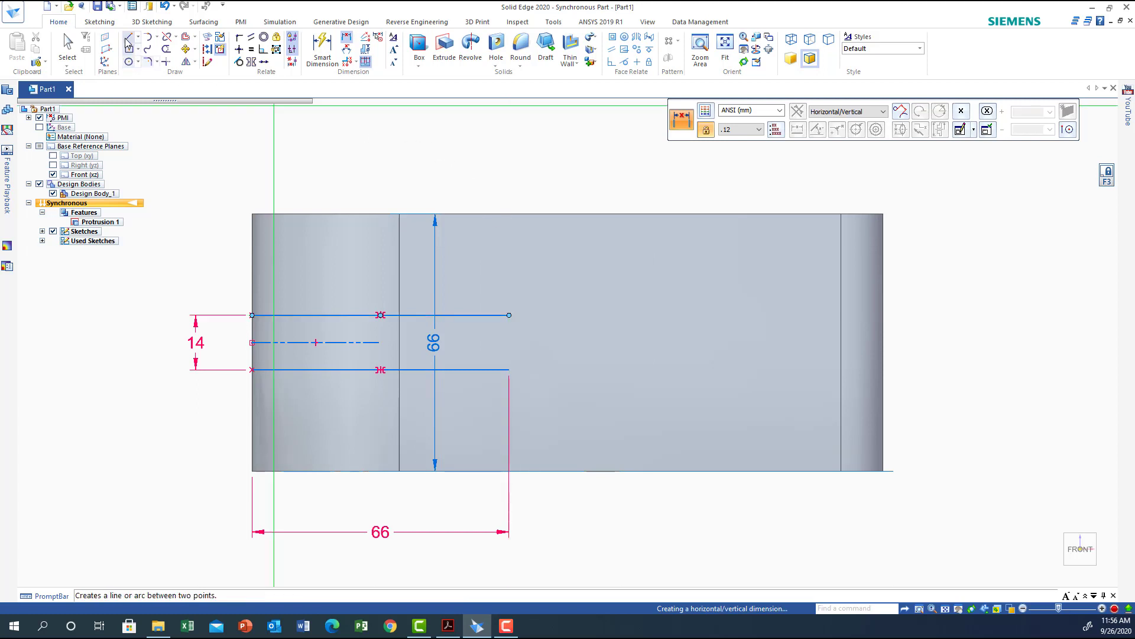
pyautogui.click(510, 315)
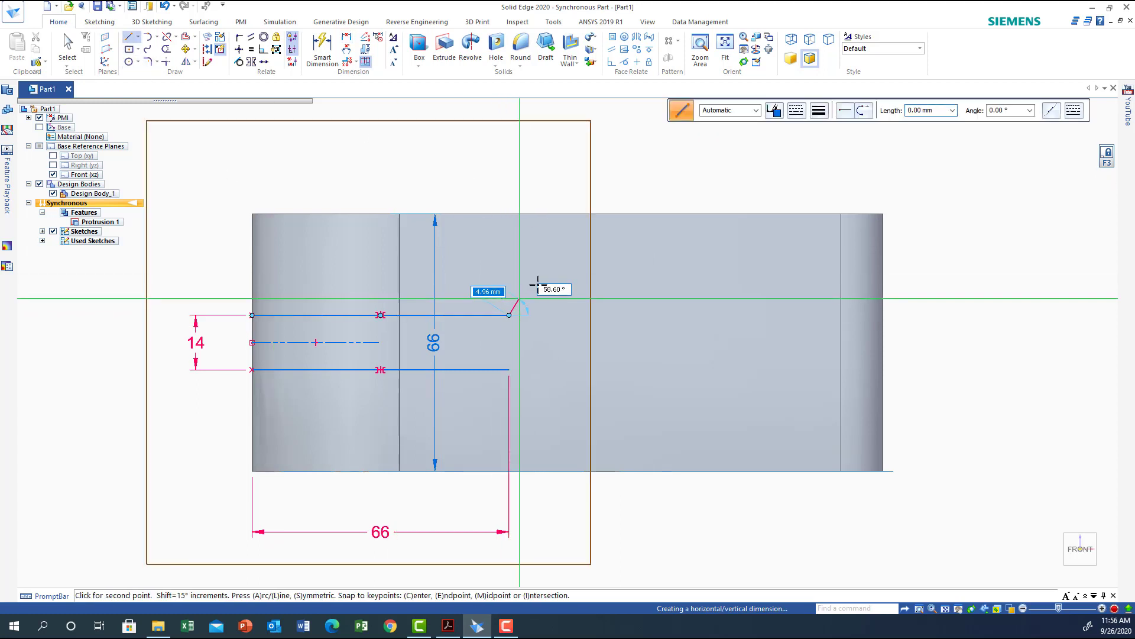
pyautogui.click(666, 214)
pyautogui.rightClick(530, 172)
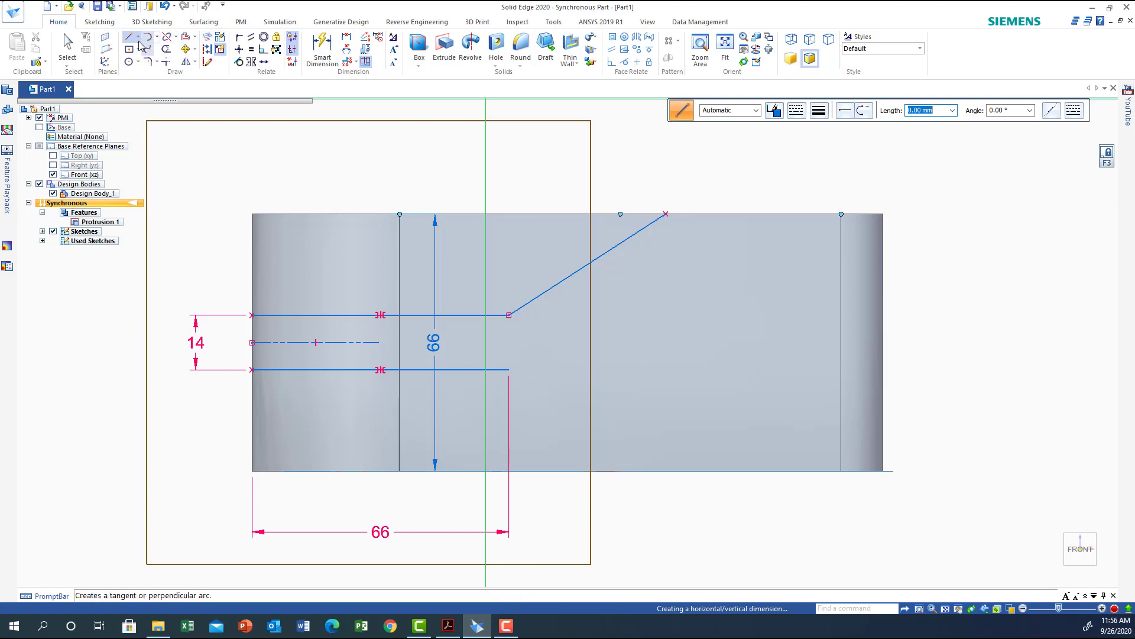
# Dimension the angled line's horizontal span and set it to 50 mm.
pyautogui.click(348, 38)
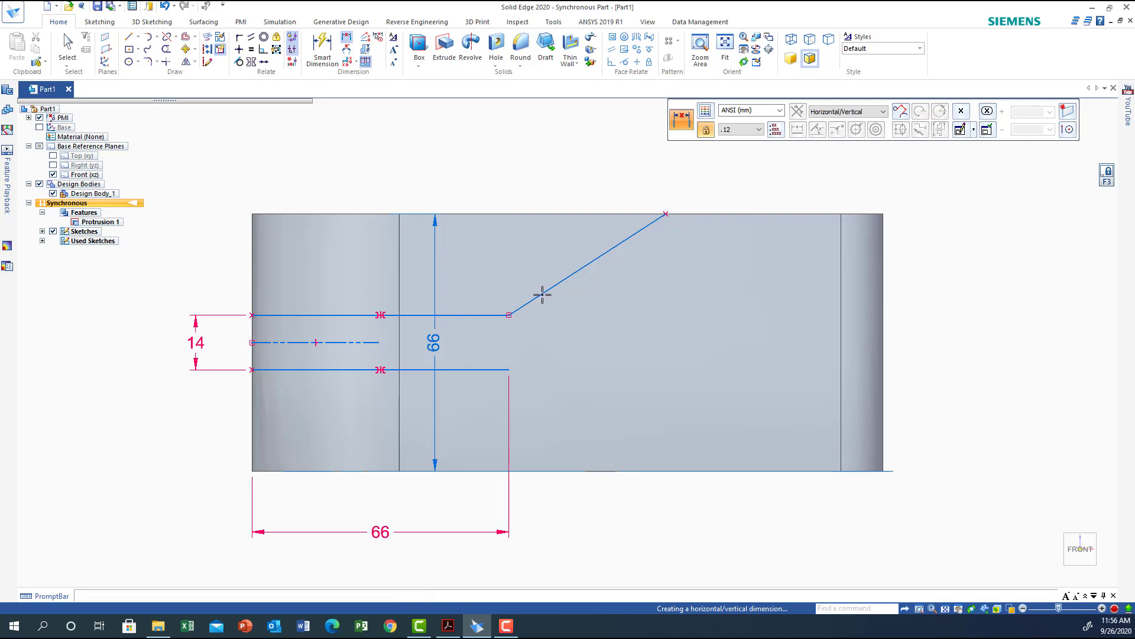
pyautogui.click(508, 315)
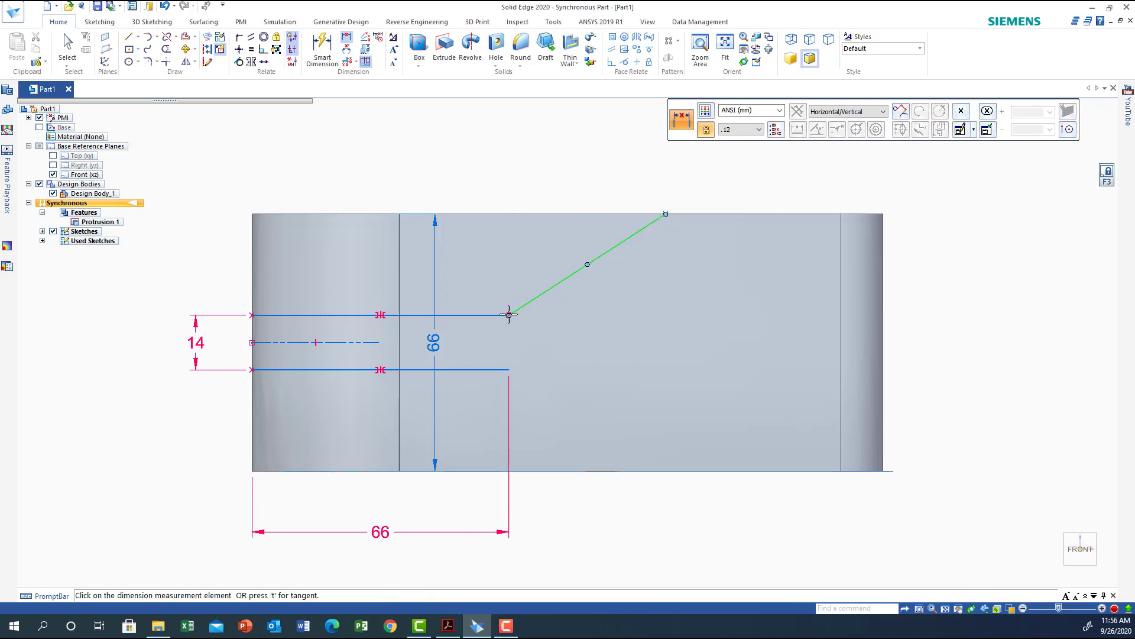
pyautogui.click(665, 214)
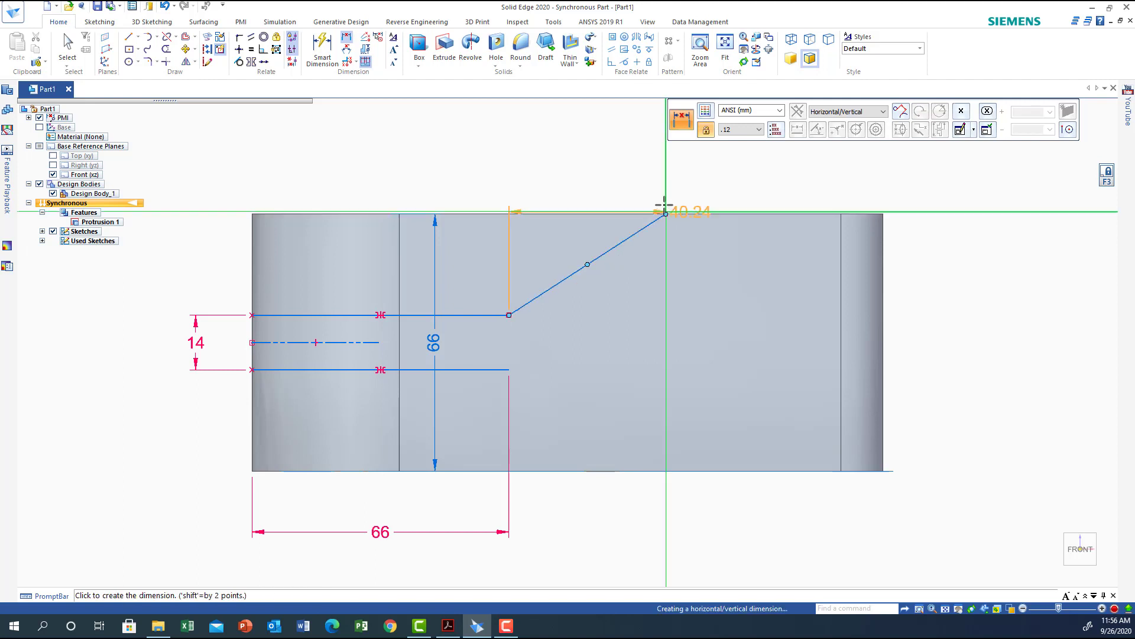
pyautogui.click(653, 159)
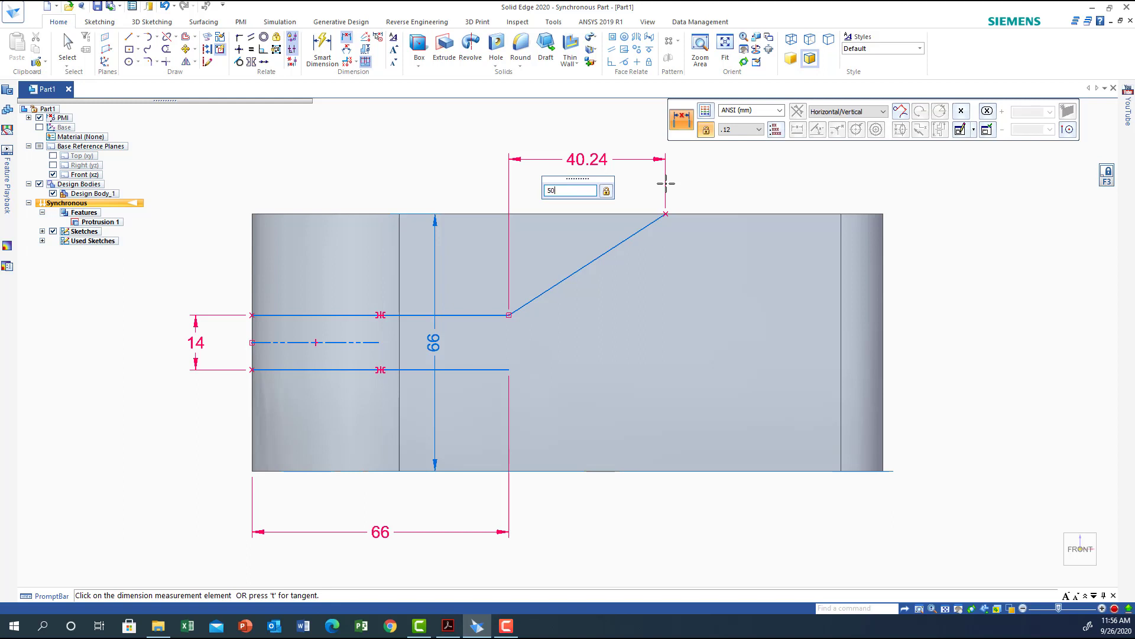
pyautogui.press('Return')
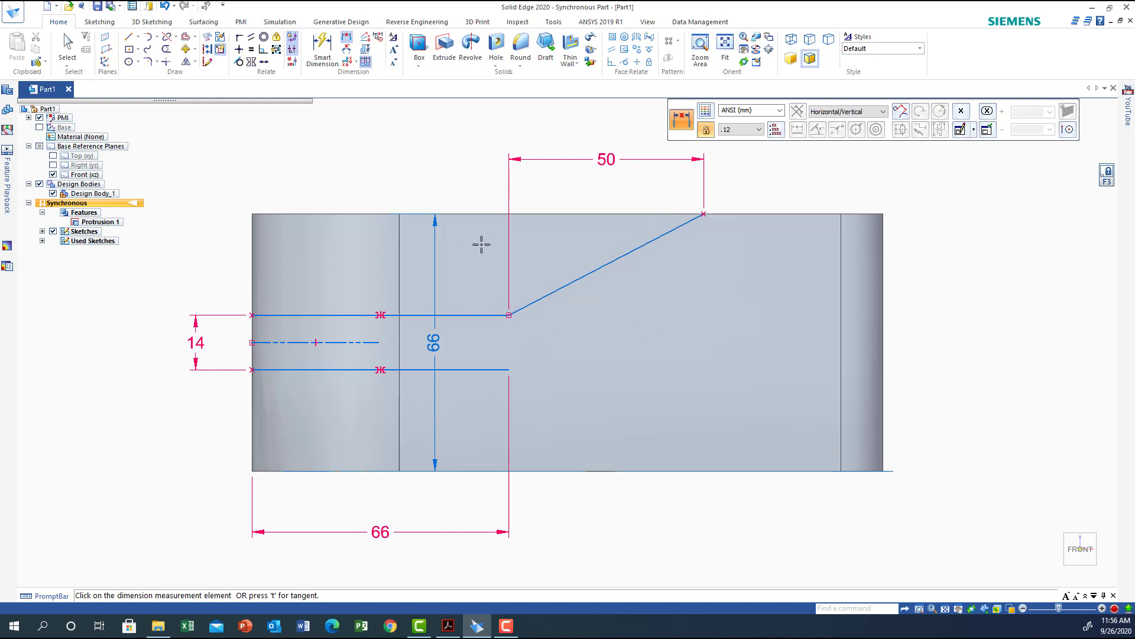
pyautogui.click(138, 39)
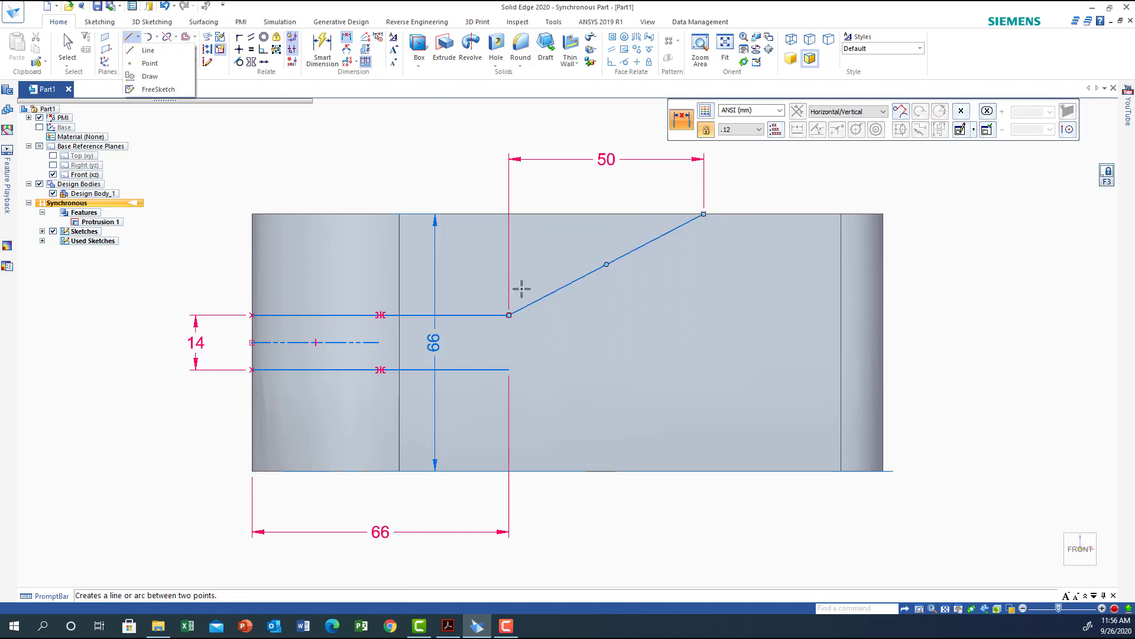
pyautogui.click(704, 214)
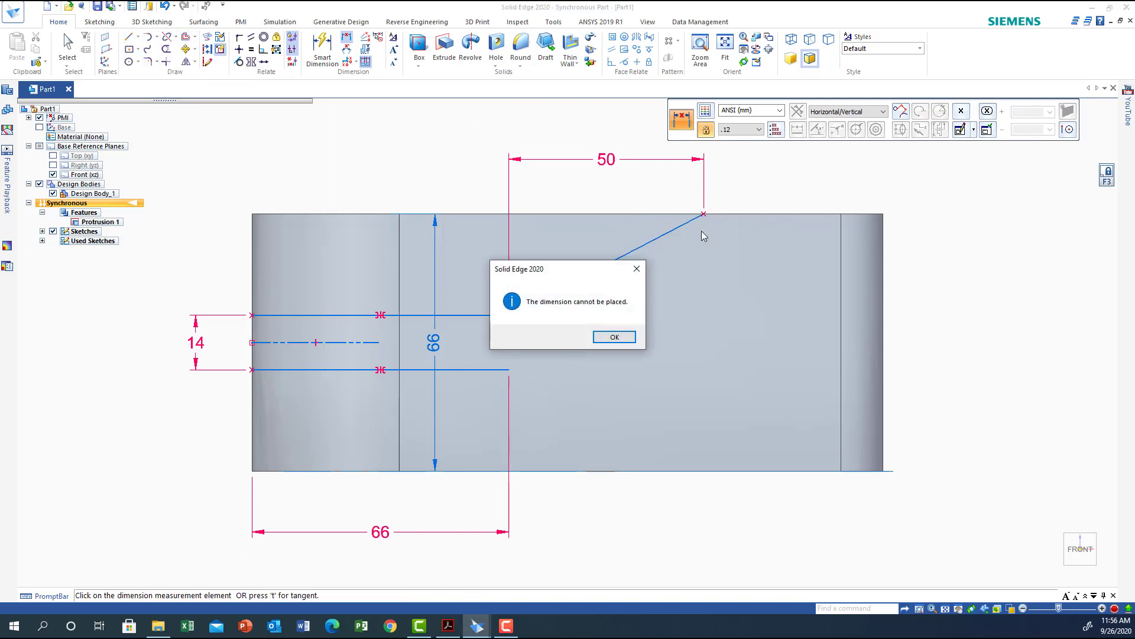
pyautogui.click(614, 337)
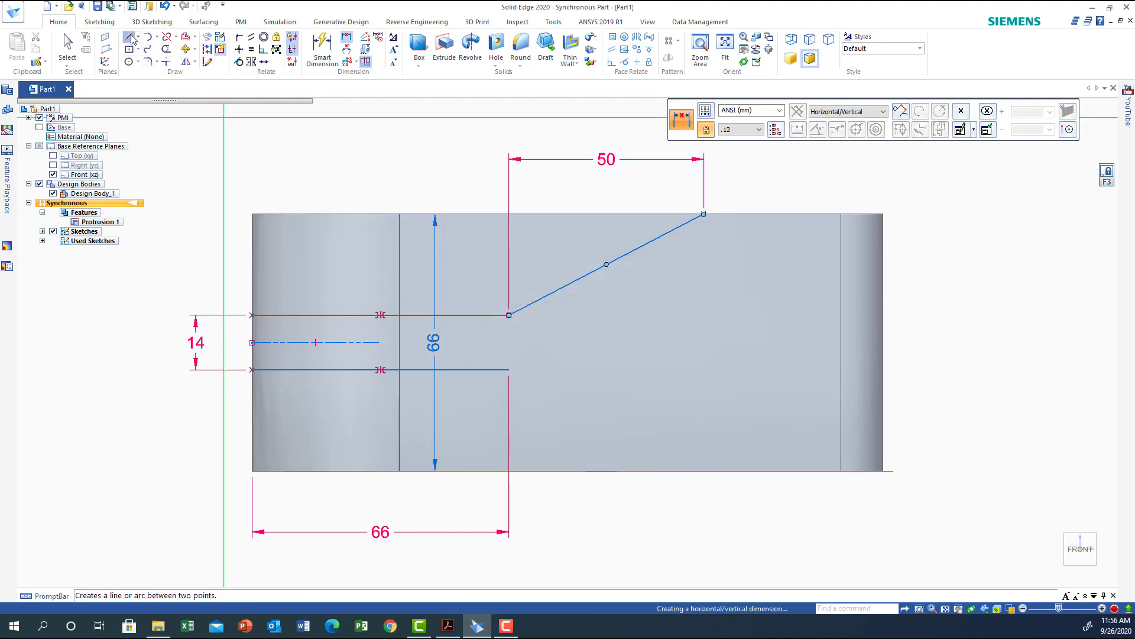
# Draw connected lines along the part's top, right and bottom edges, ending at the lower line's right end to close the outline.
pyautogui.click(128, 36)
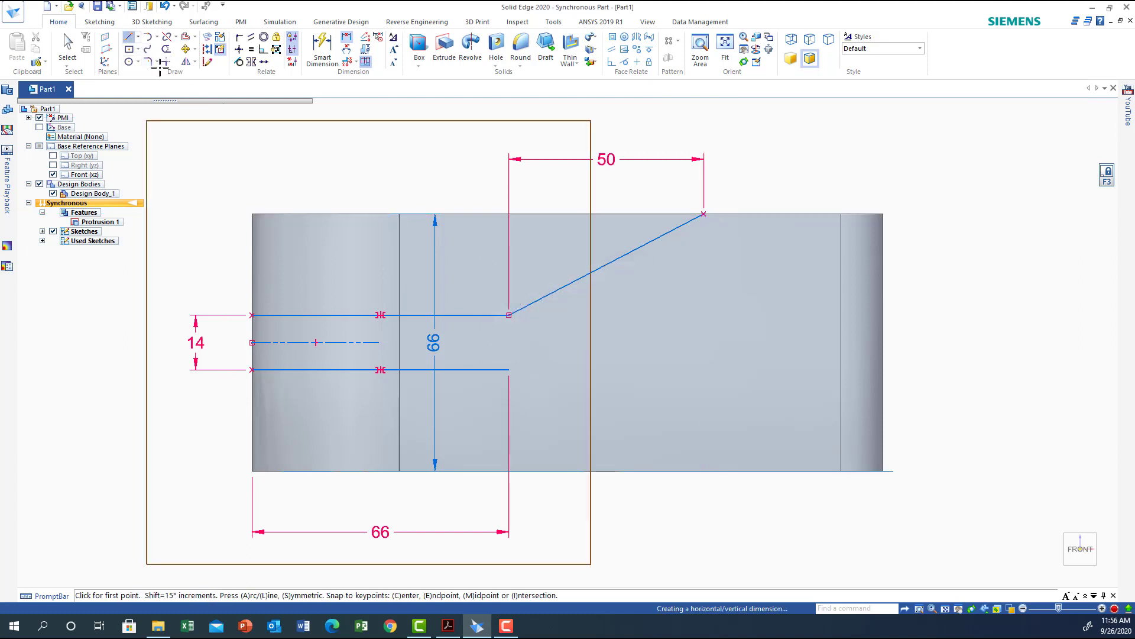
pyautogui.click(703, 213)
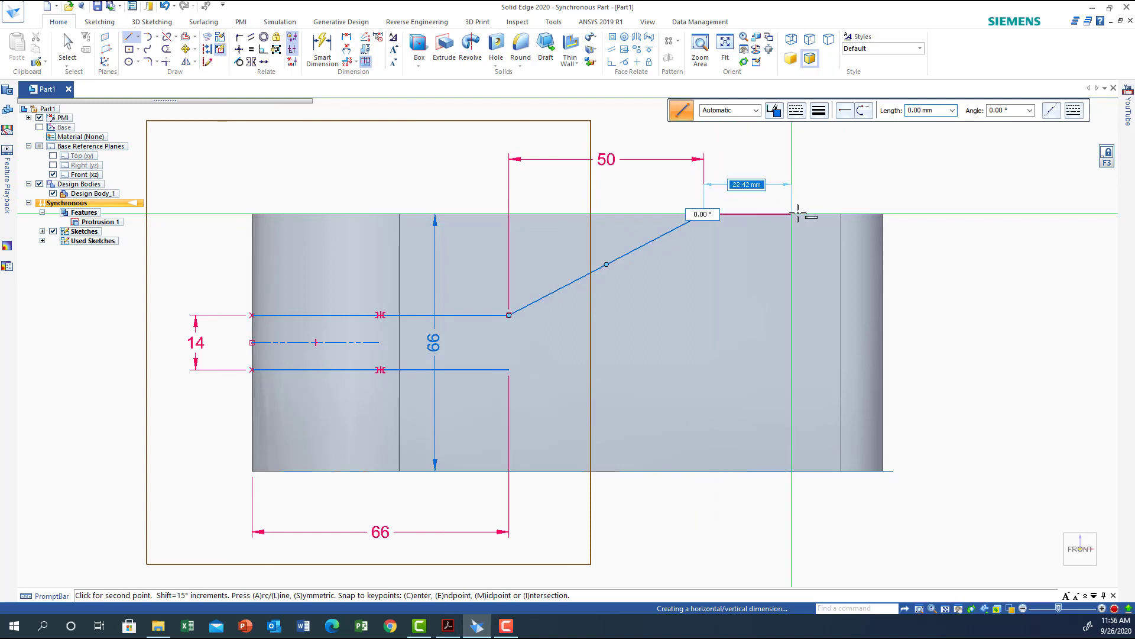
pyautogui.click(883, 213)
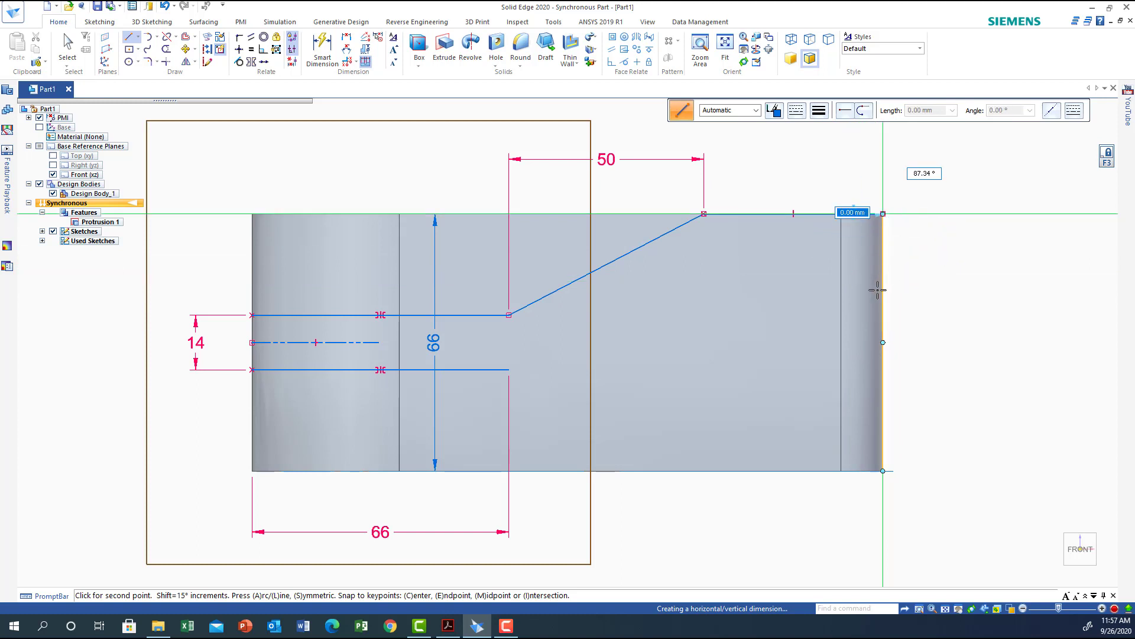
pyautogui.click(883, 471)
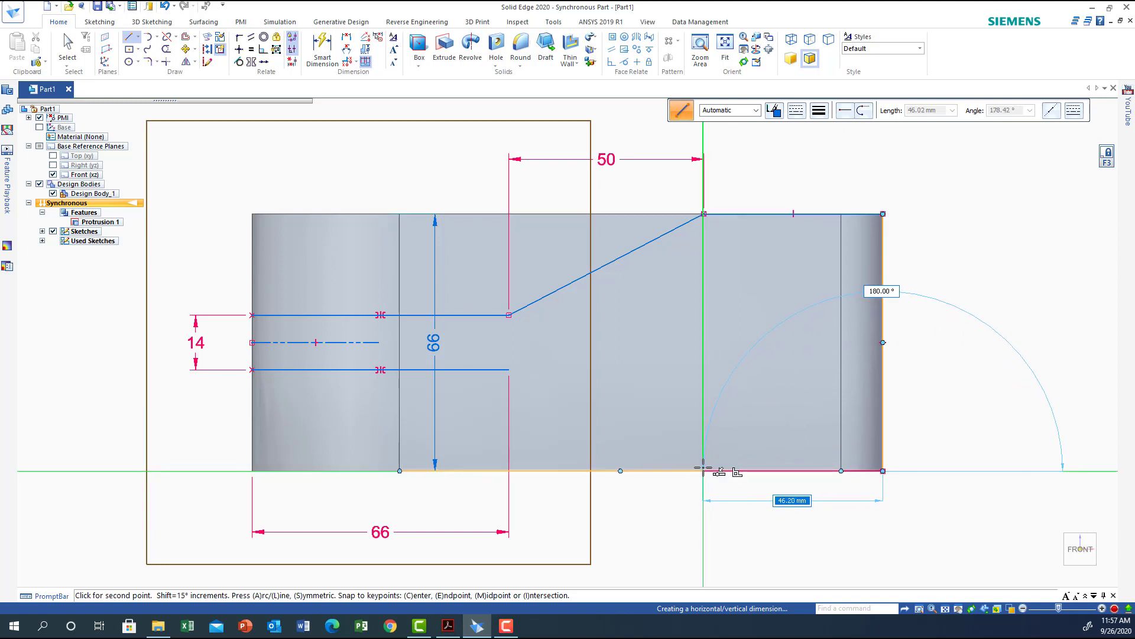
pyautogui.click(703, 470)
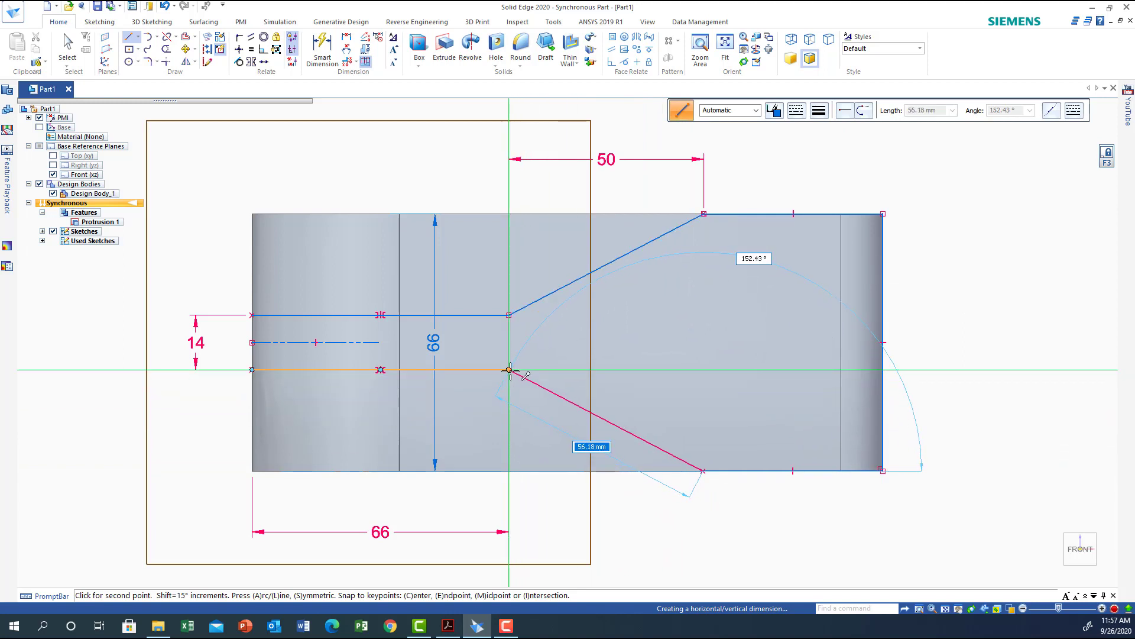
pyautogui.click(509, 371)
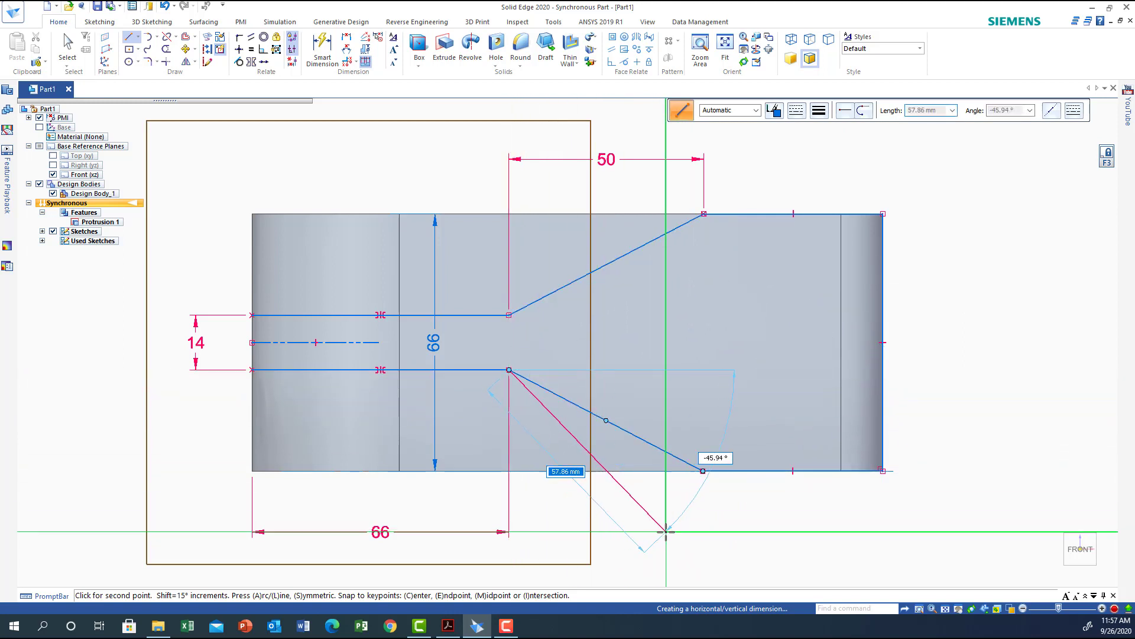
pyautogui.rightClick(589, 500)
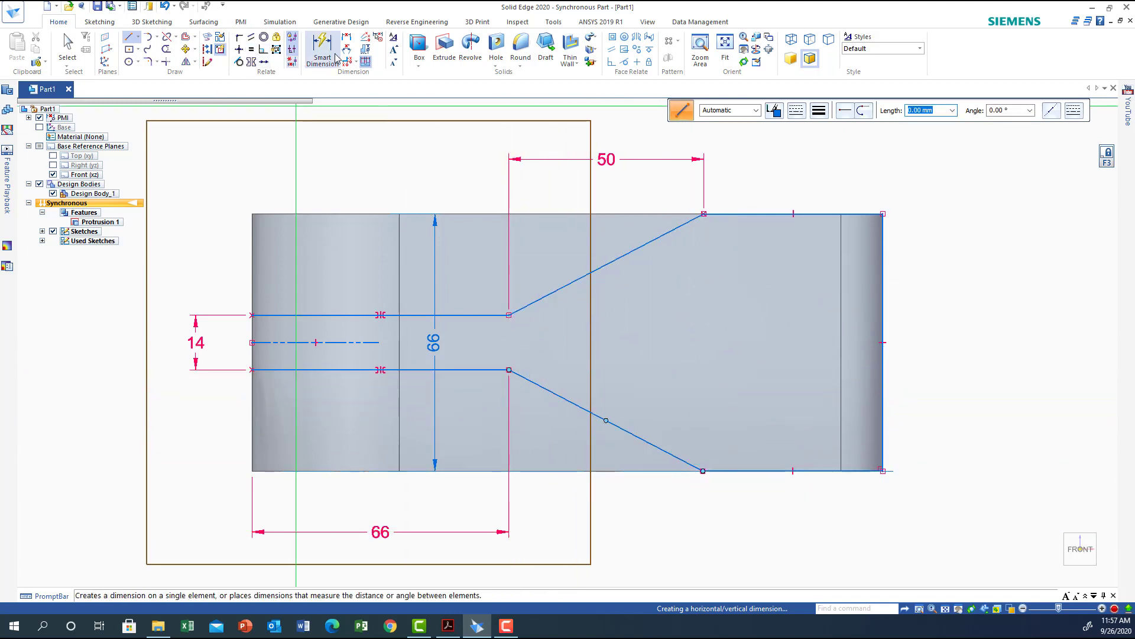
# Make the upper and lower angled lines symmetric about the construction line.
pyautogui.click(251, 62)
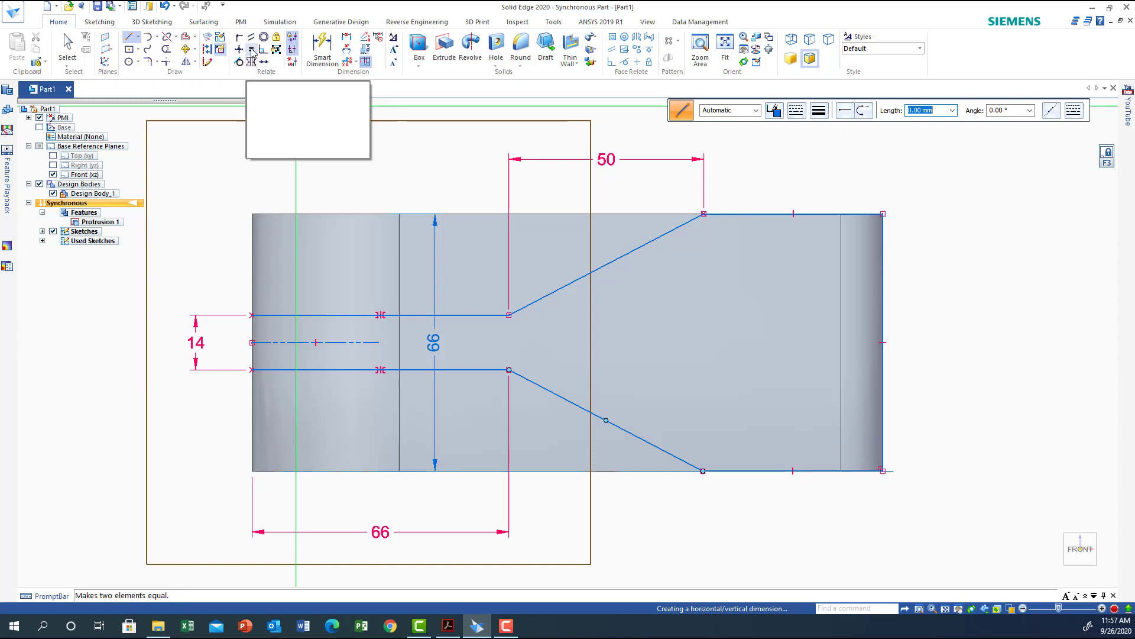
pyautogui.click(590, 269)
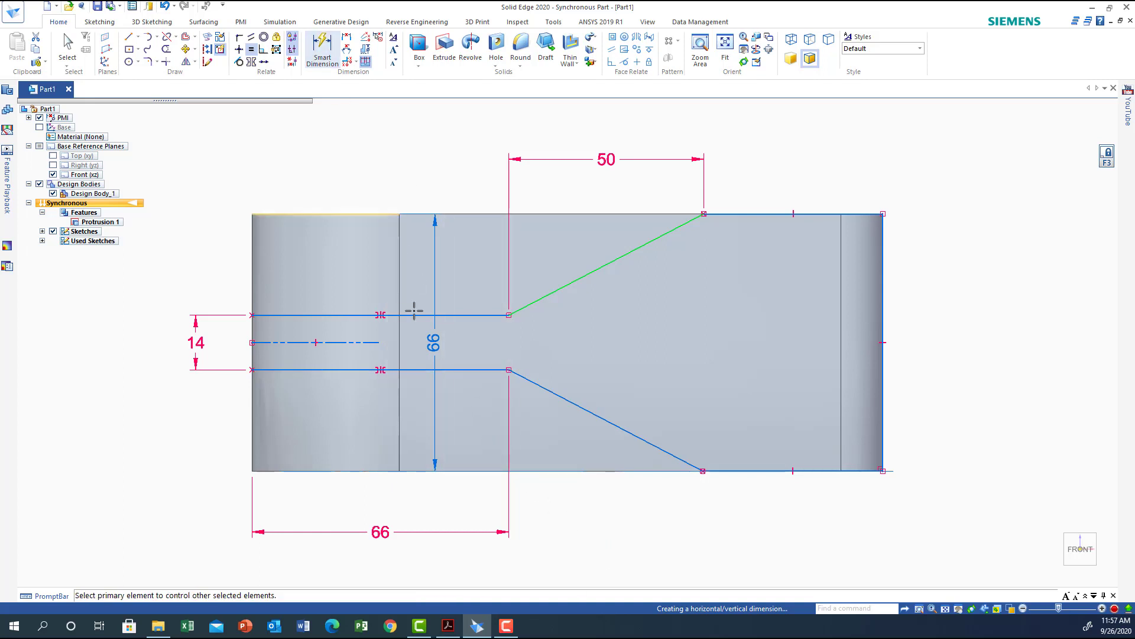
pyautogui.click(595, 420)
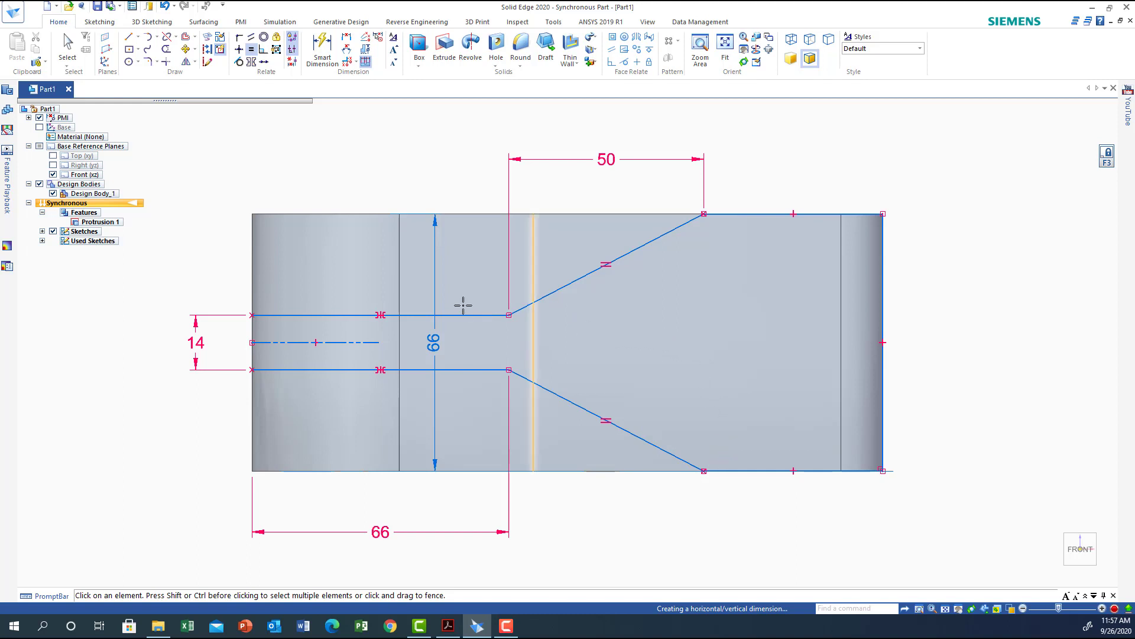
# Offset the closed right-hand outline chain 8 mm inward.
pyautogui.click(186, 38)
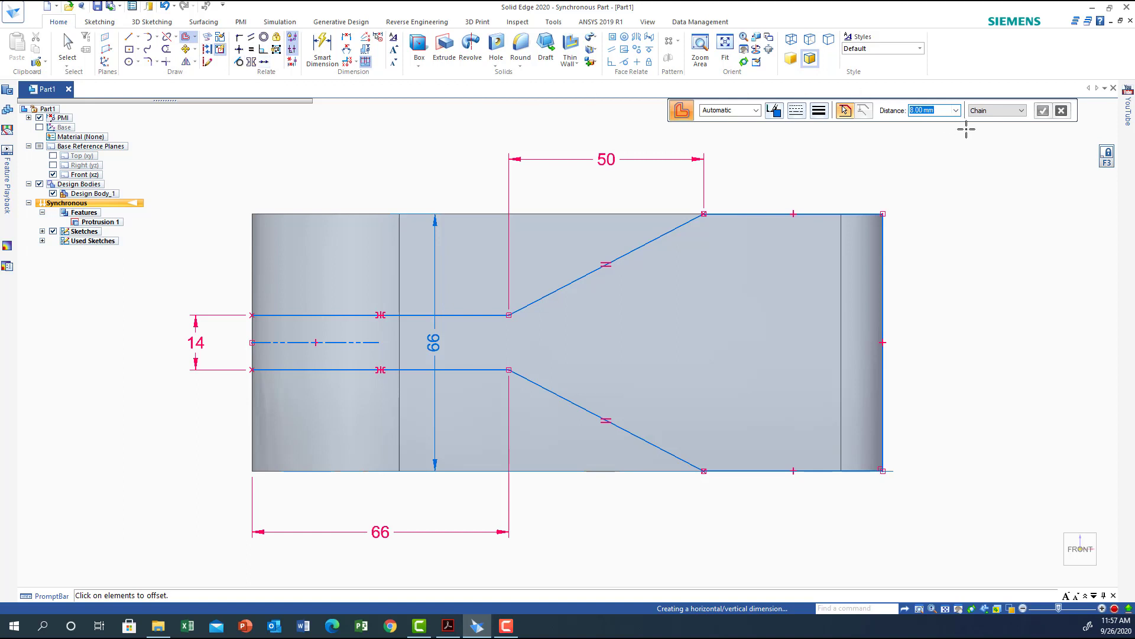
pyautogui.click(774, 213)
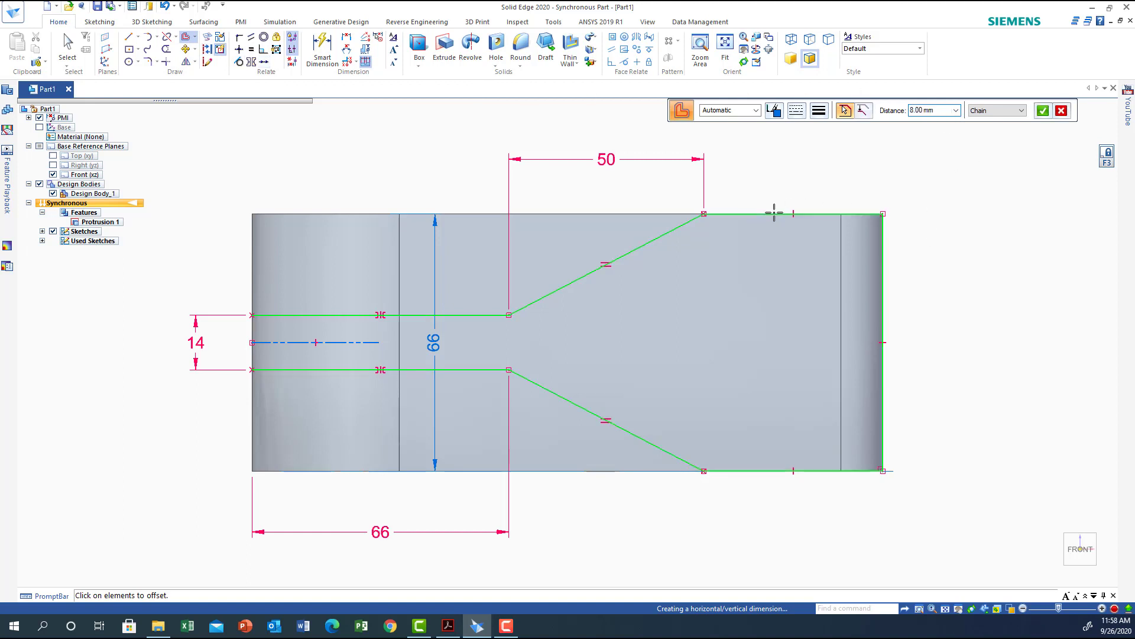
pyautogui.click(1043, 112)
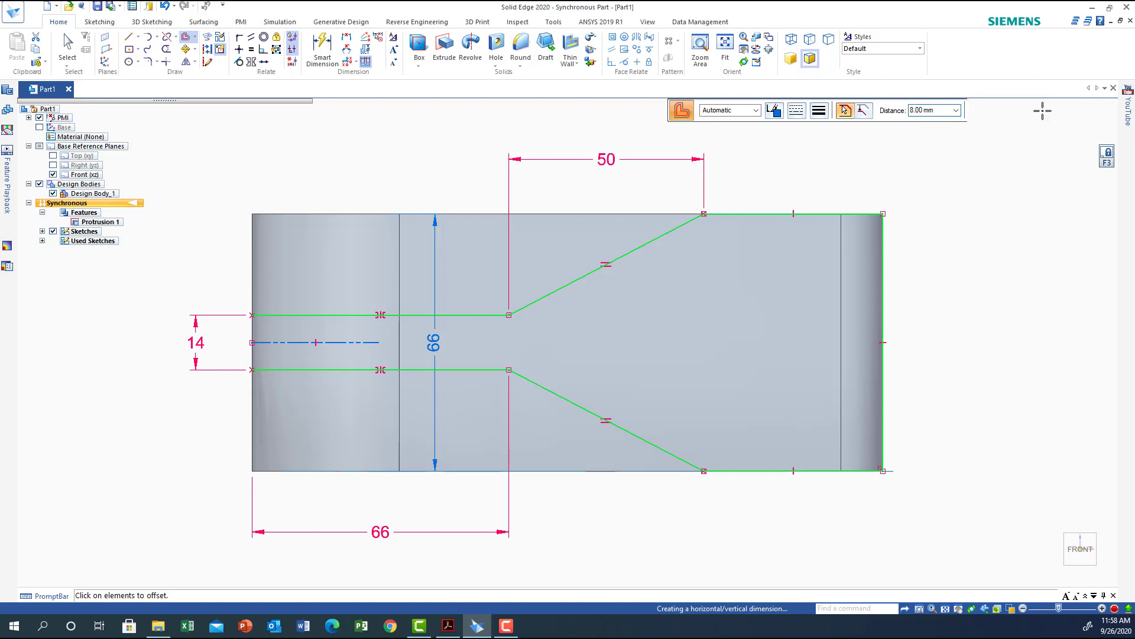
pyautogui.click(761, 314)
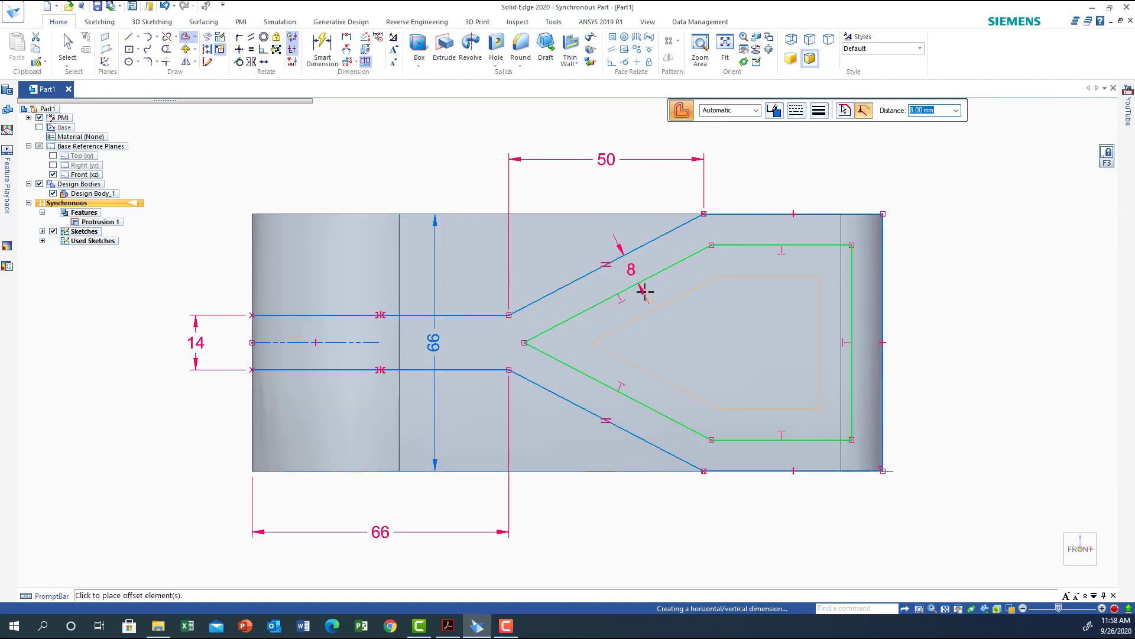
pyautogui.click(994, 273)
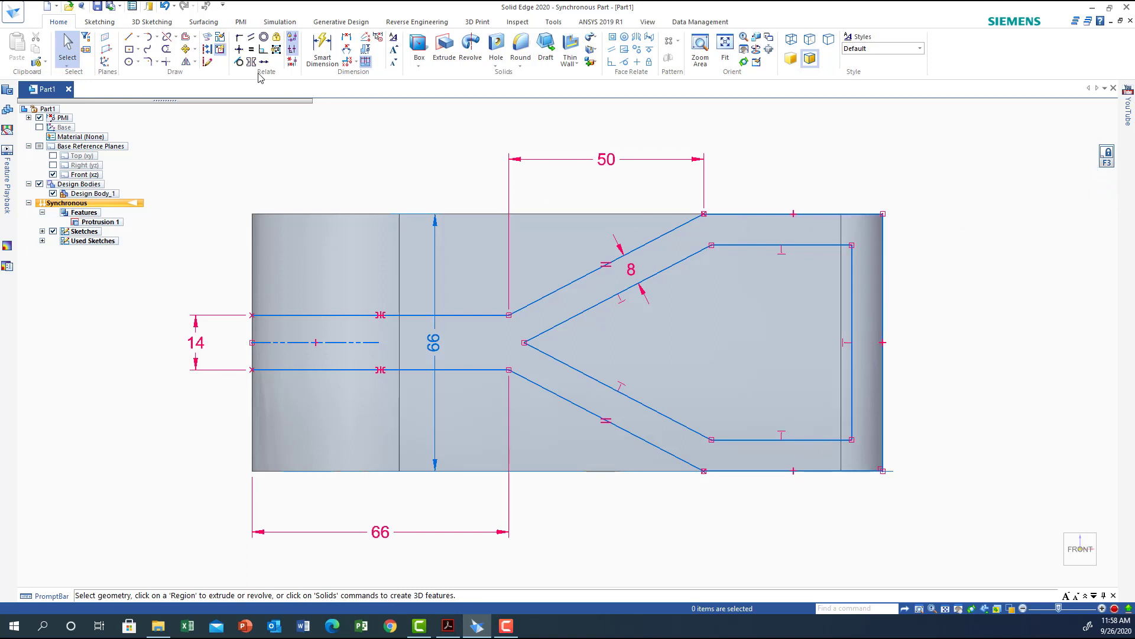
# Fillet the inner V-shaped corner between the offset angled lines with a 10 mm radius.
pyautogui.click(150, 61)
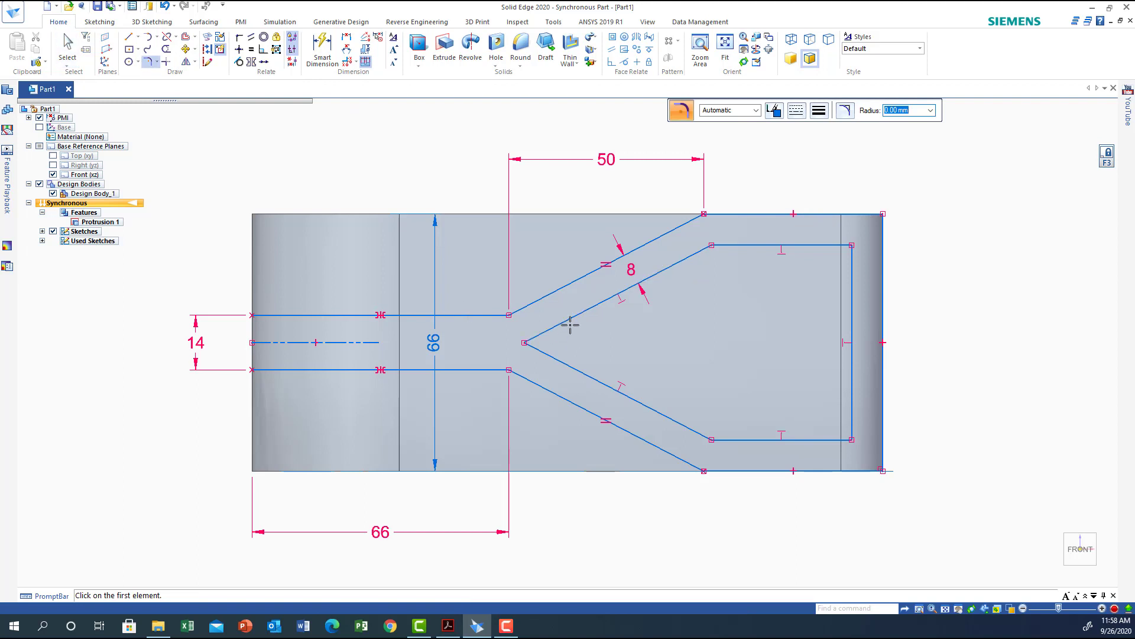
pyautogui.click(568, 320)
pyautogui.click(578, 369)
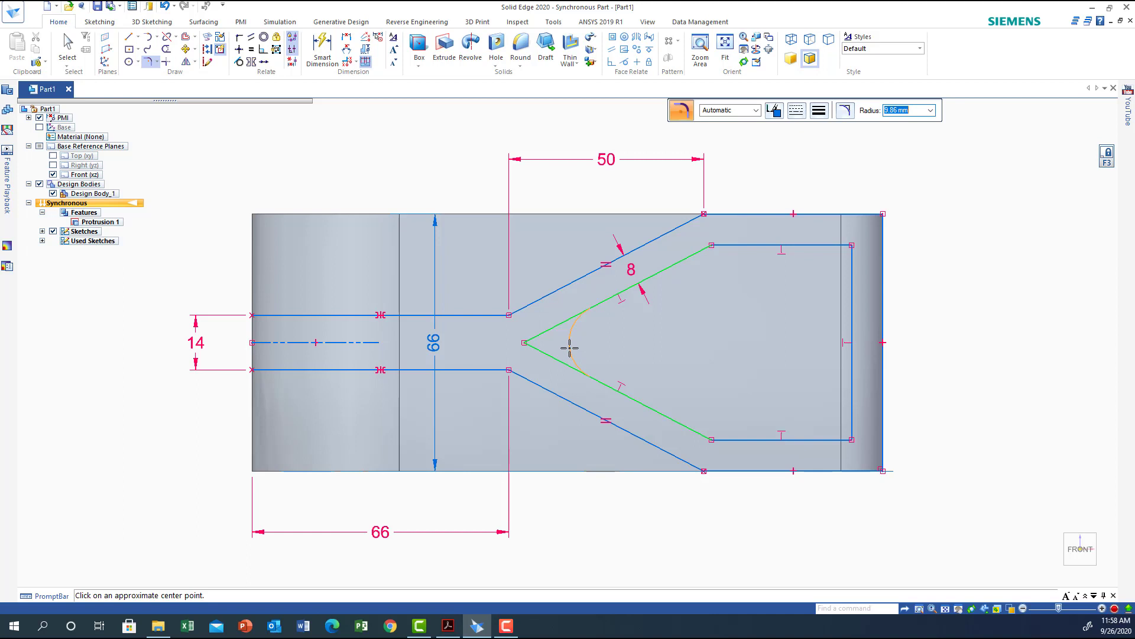
pyautogui.write('10')
pyautogui.click(569, 348)
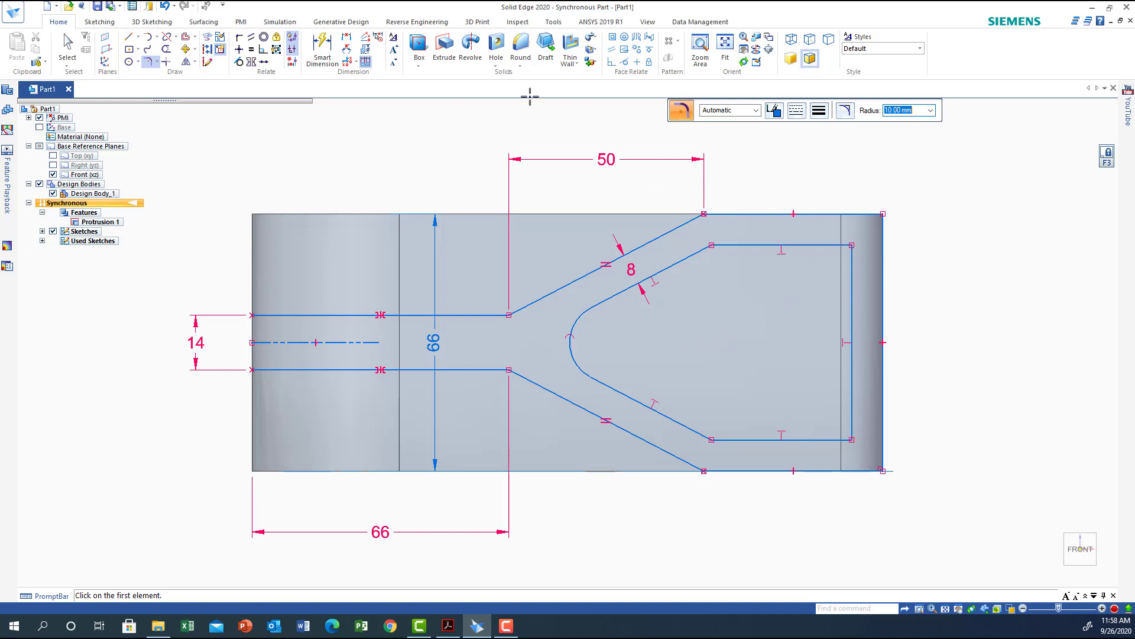
# Trim away the inner offset vertical line and the upper inner horizontal line.
pyautogui.click(166, 50)
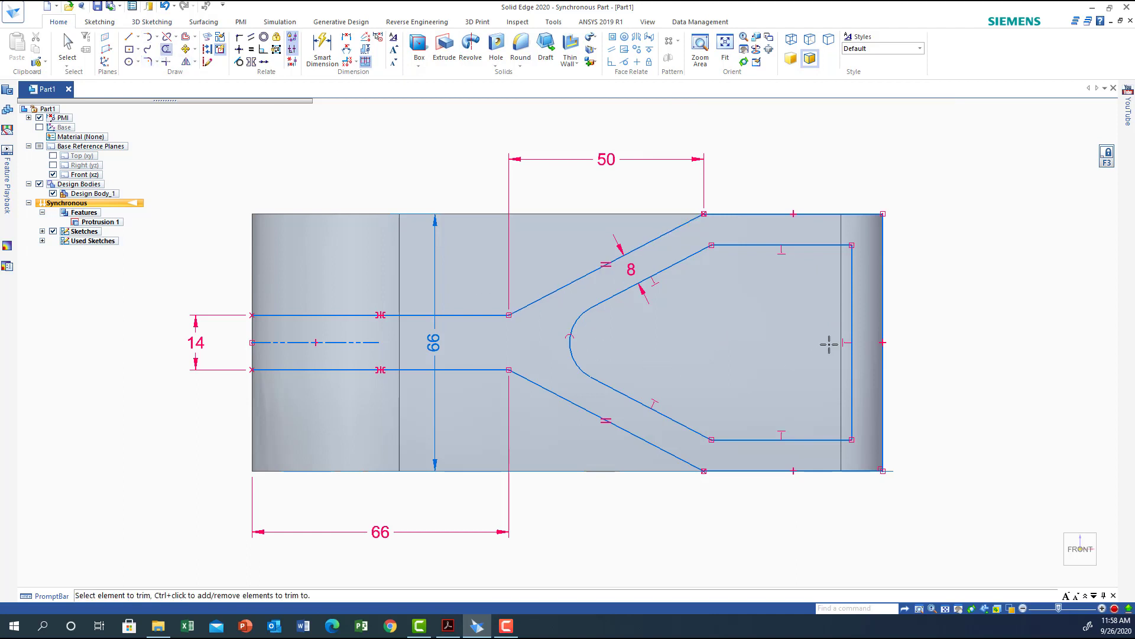
pyautogui.moveTo(851, 325); pyautogui.dragTo(854, 323)
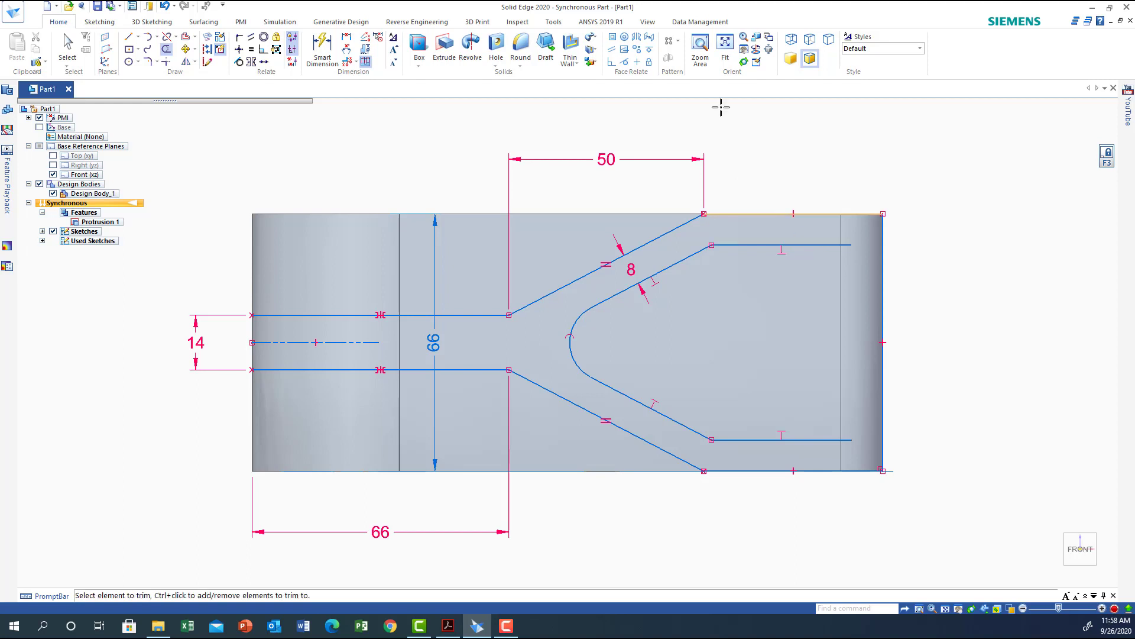
pyautogui.click(841, 244)
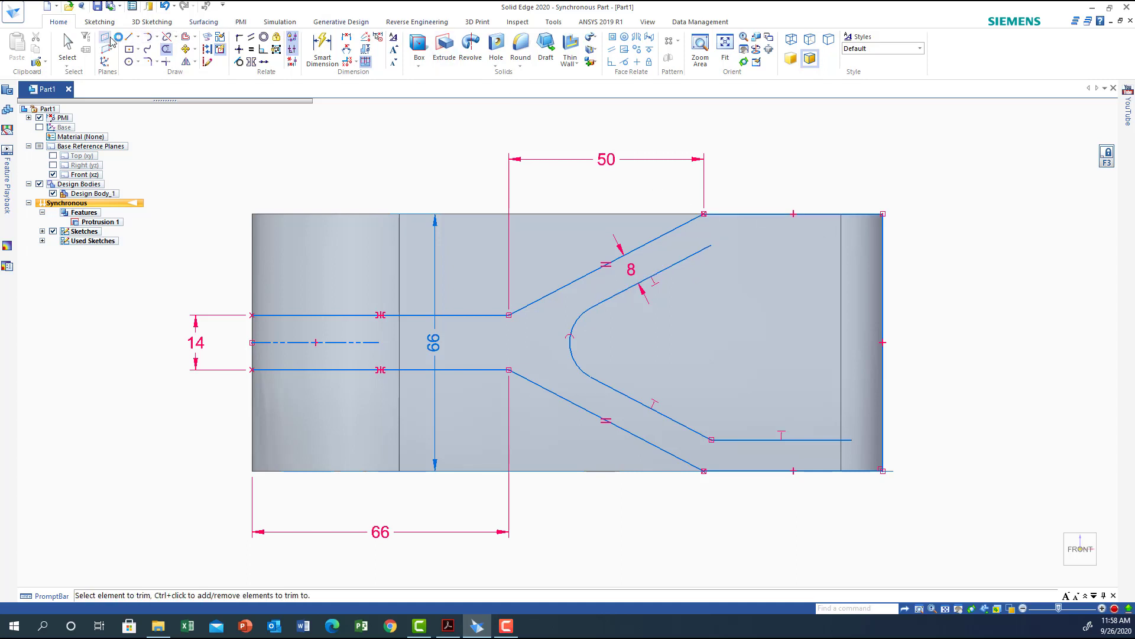
# Draw a horizontal line from the upper inner angled line's end to the part's right edge.
pyautogui.click(129, 37)
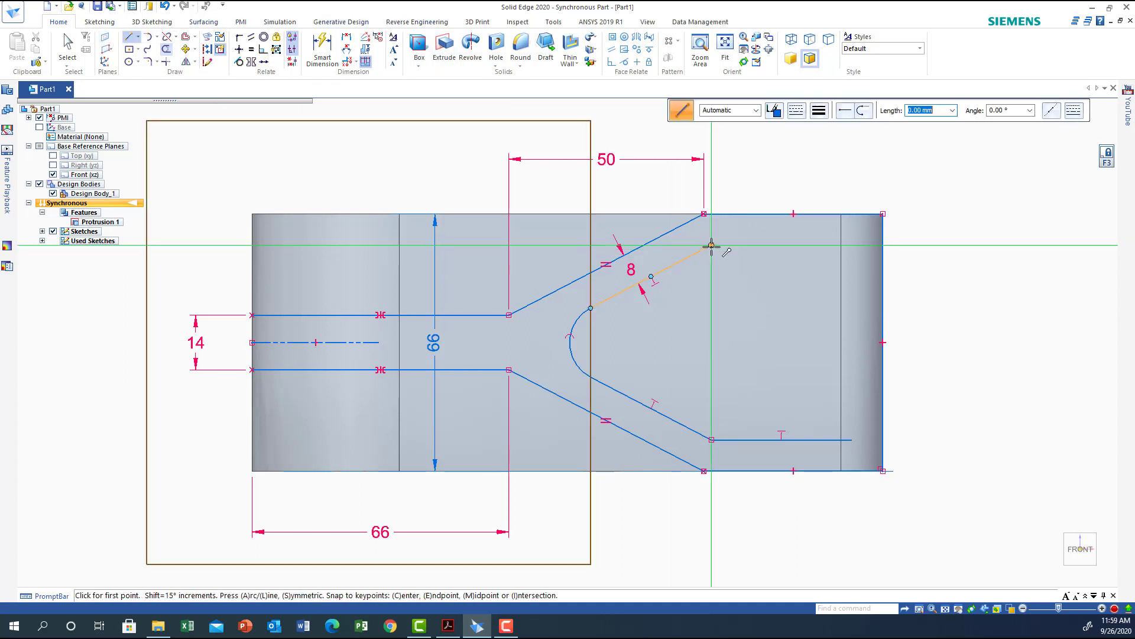
pyautogui.click(711, 245)
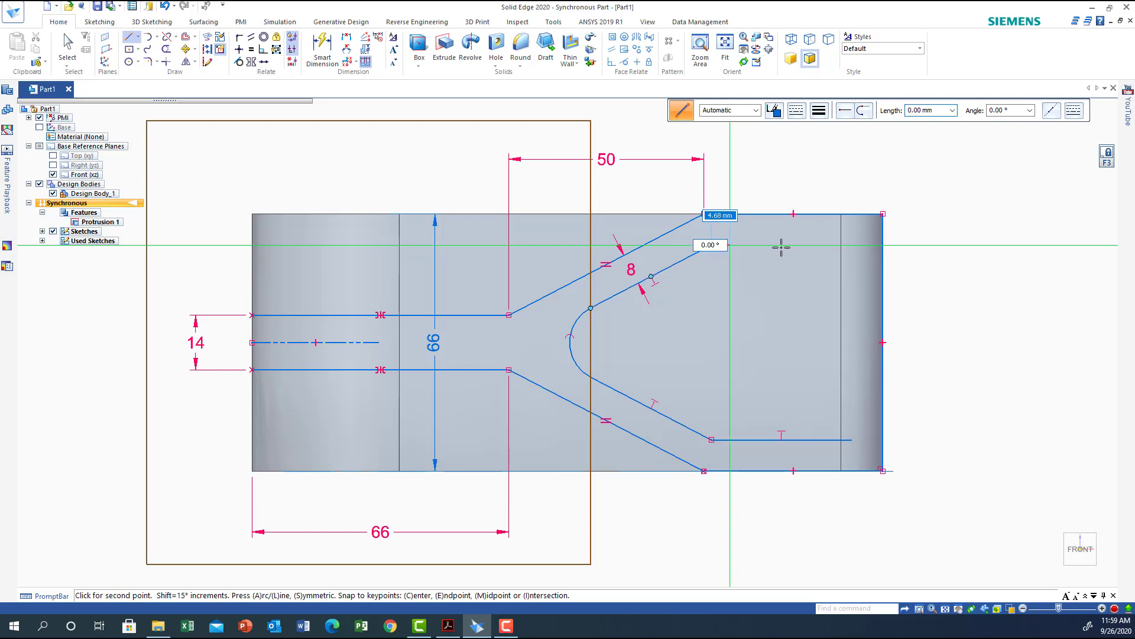
pyautogui.click(883, 245)
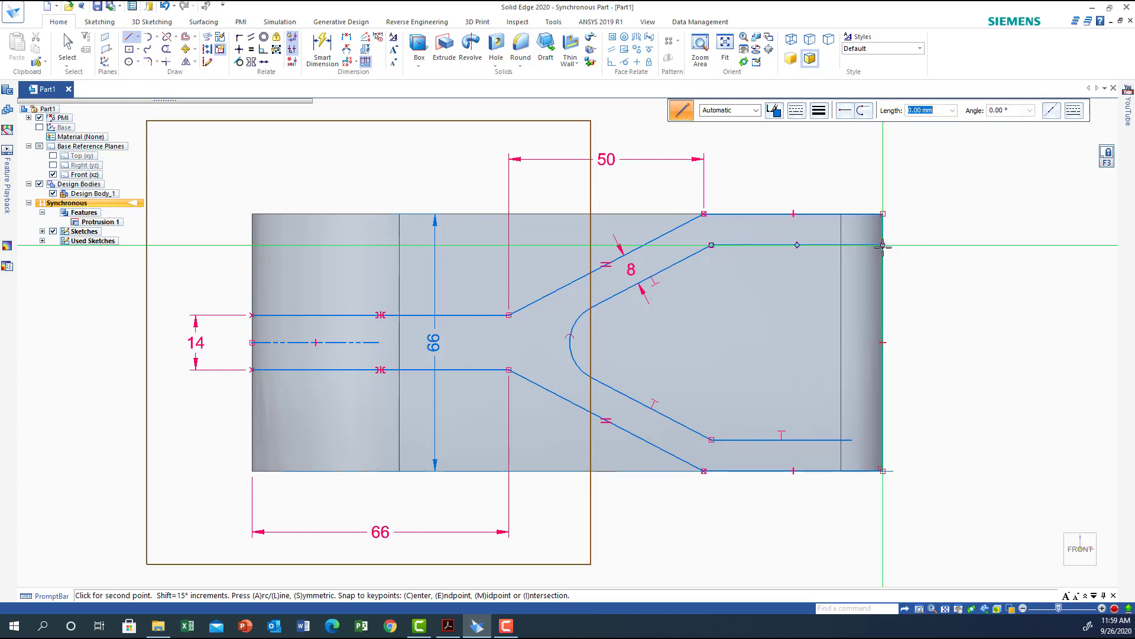
pyautogui.rightClick(782, 309)
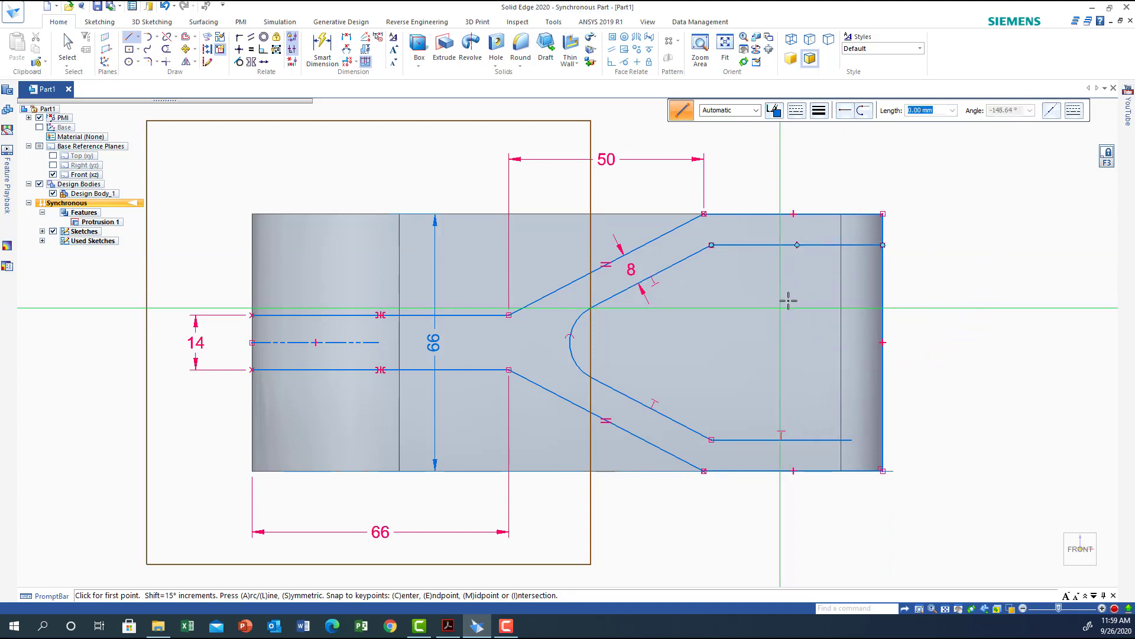
# Constrain the lower inner horizontal line to match the upper one, then trim the right edge between the two inner lines.
pyautogui.click(251, 49)
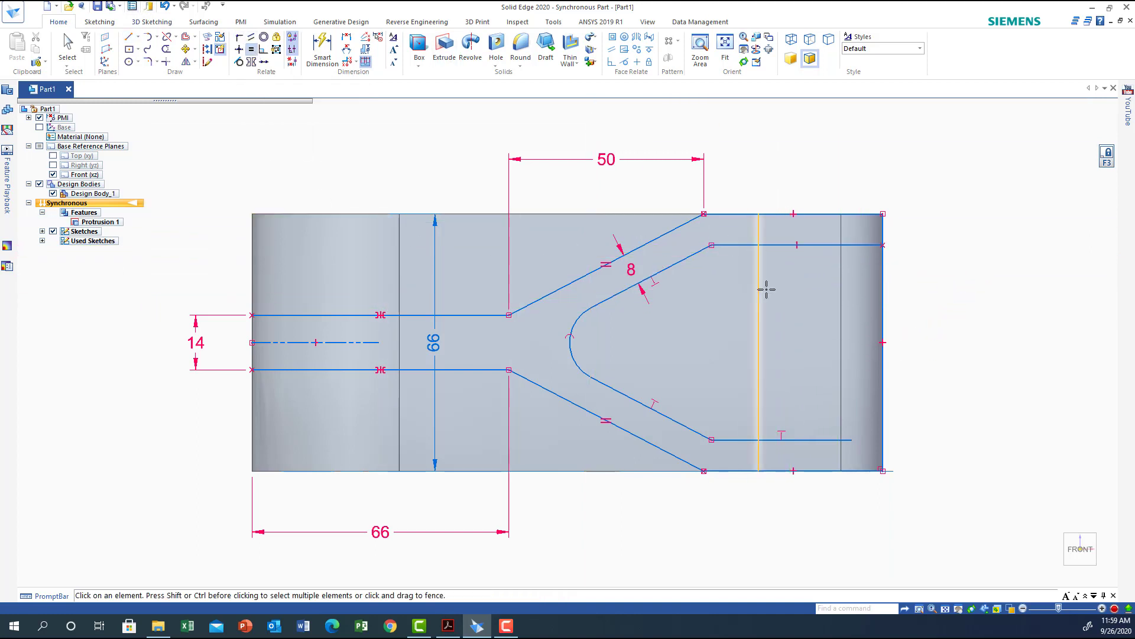
pyautogui.click(799, 440)
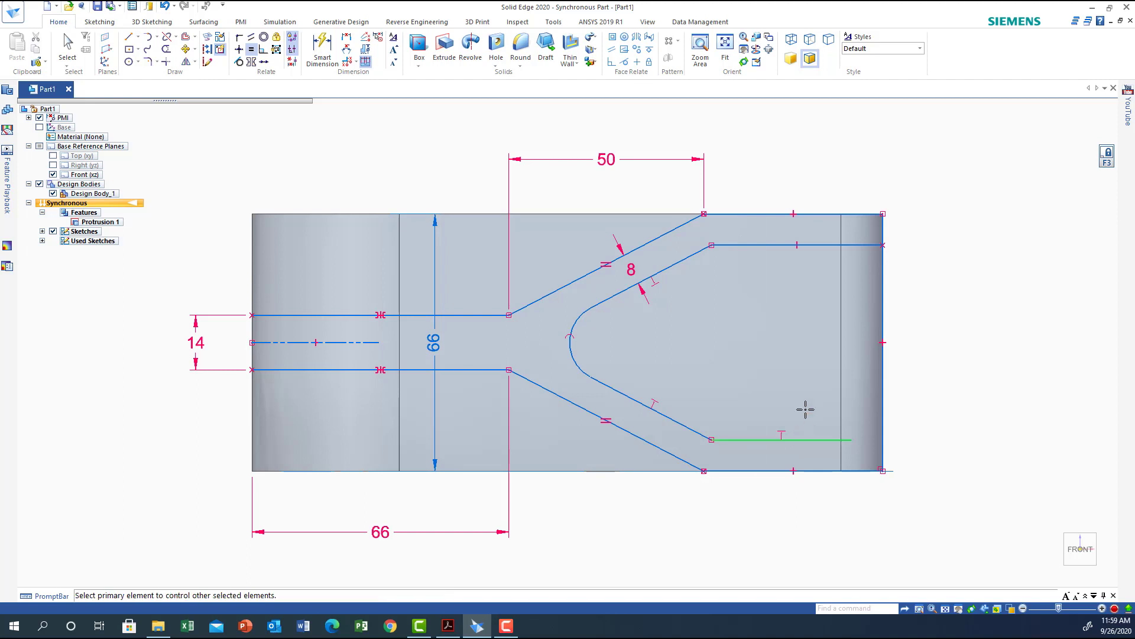
pyautogui.click(776, 244)
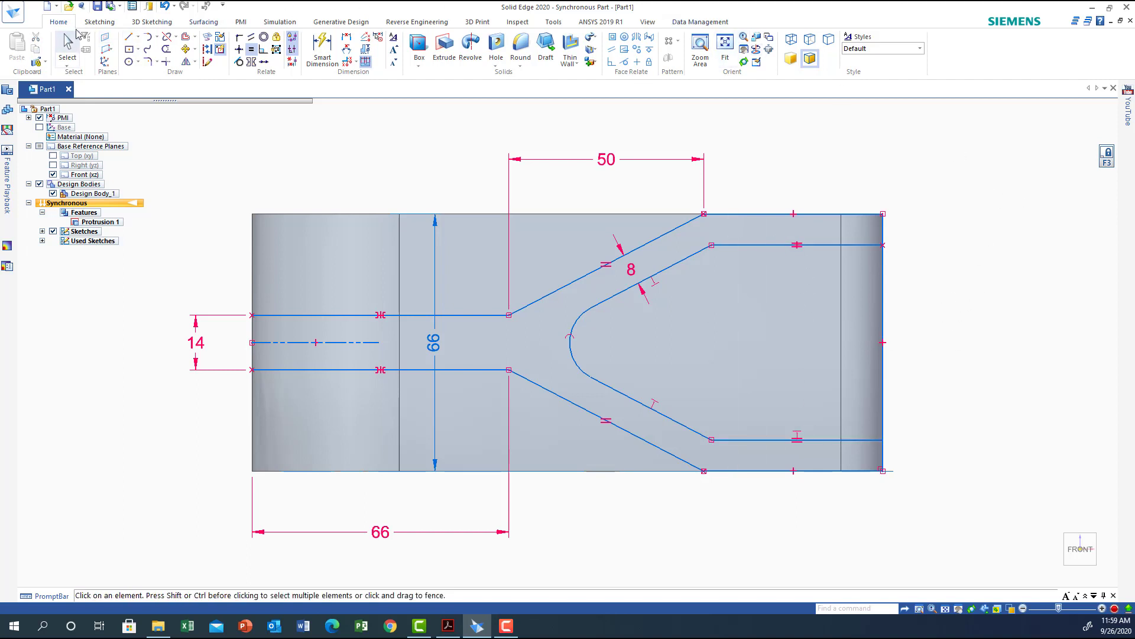
pyautogui.click(167, 48)
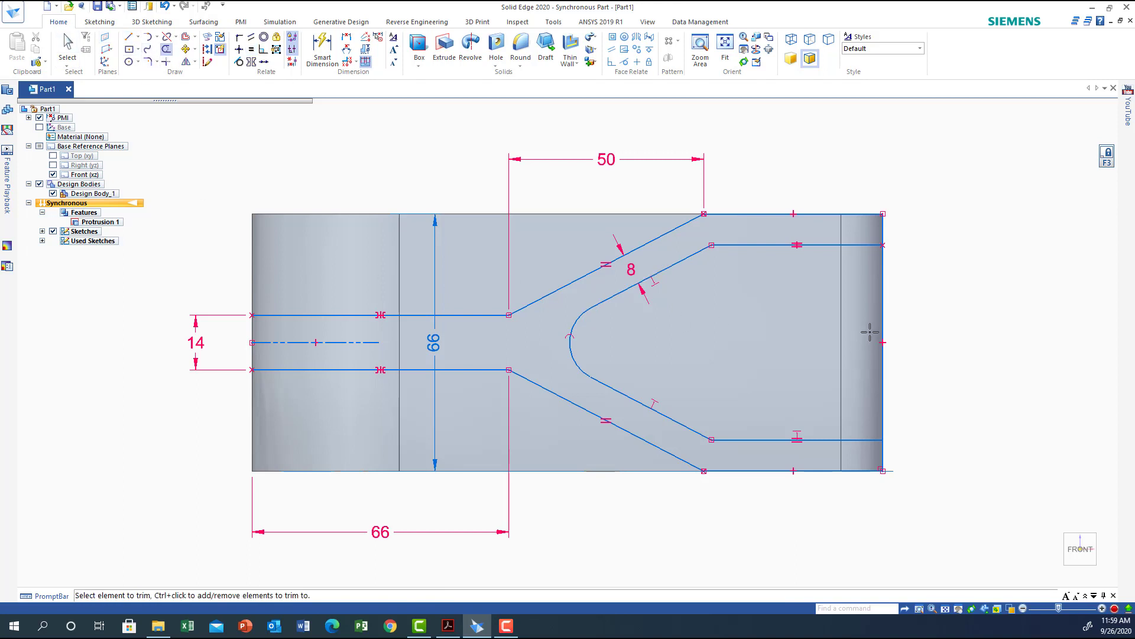
pyautogui.click(883, 304)
# Fillet with 20 mm radius the corners where the outer lines meet the angled lines and the upper angled line meets the top edge.
pyautogui.click(151, 62)
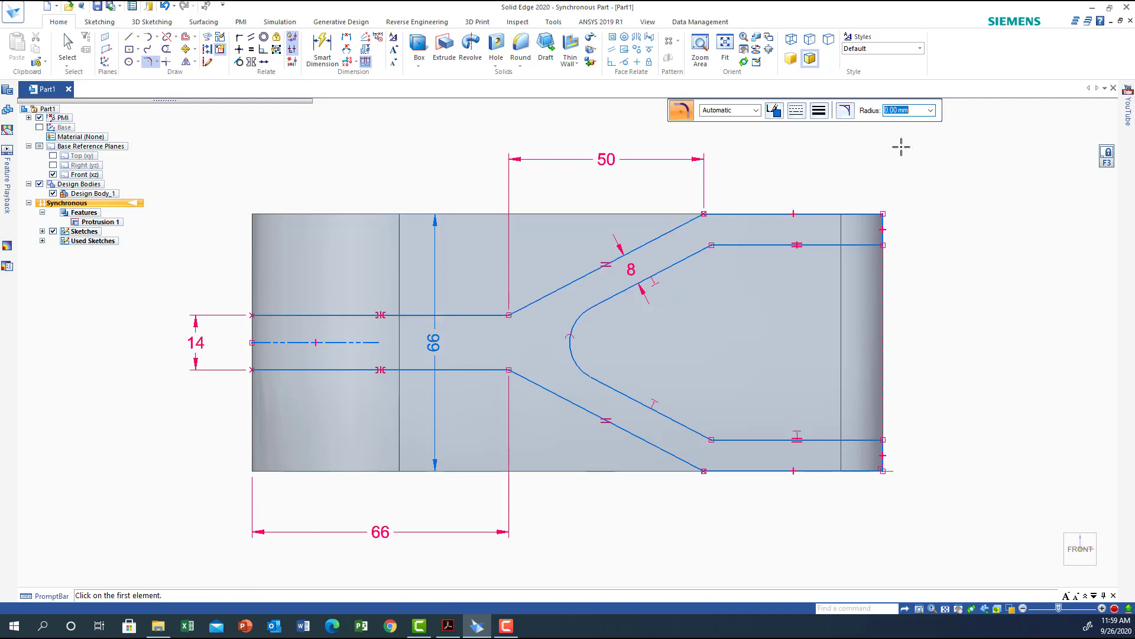
pyautogui.write('20')
pyautogui.press('Return')
pyautogui.click(497, 314)
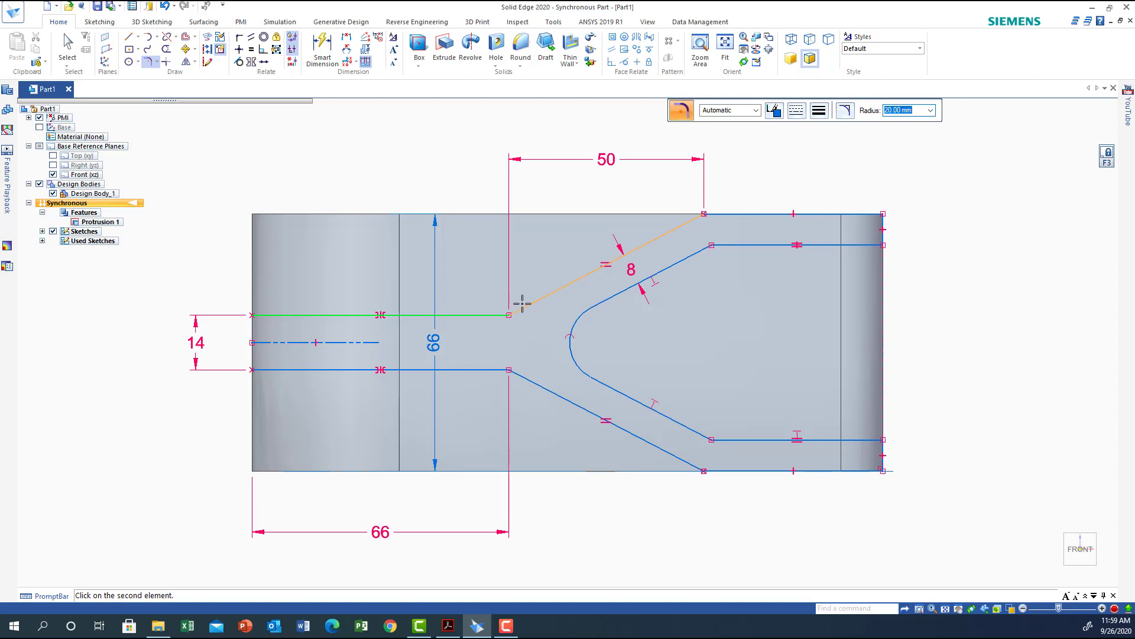
pyautogui.click(522, 303)
pyautogui.click(490, 369)
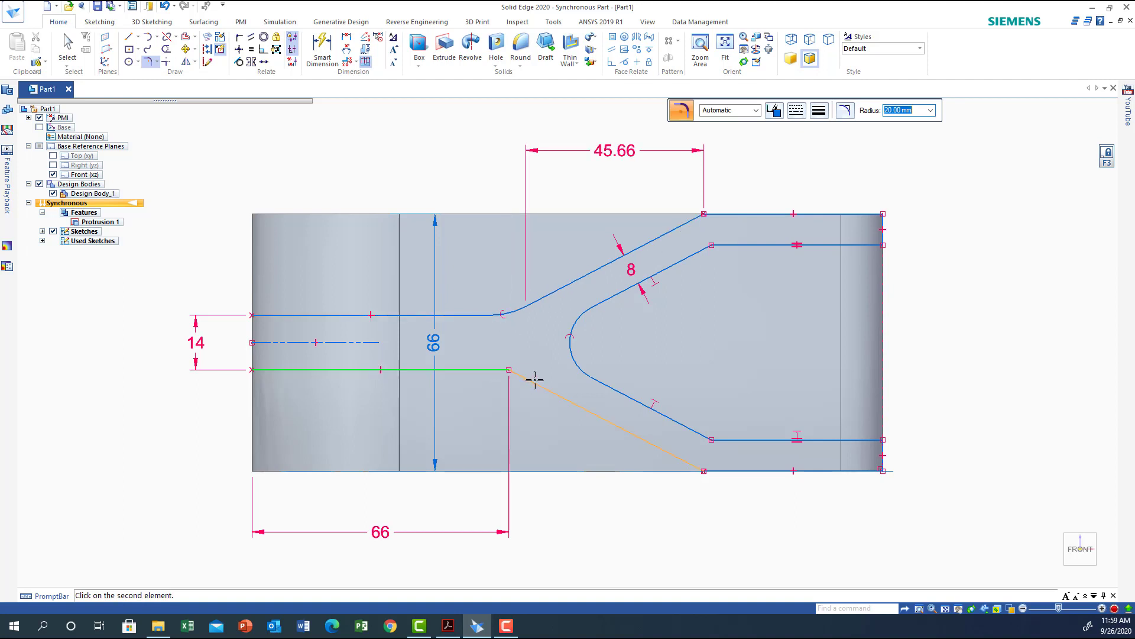
pyautogui.click(530, 380)
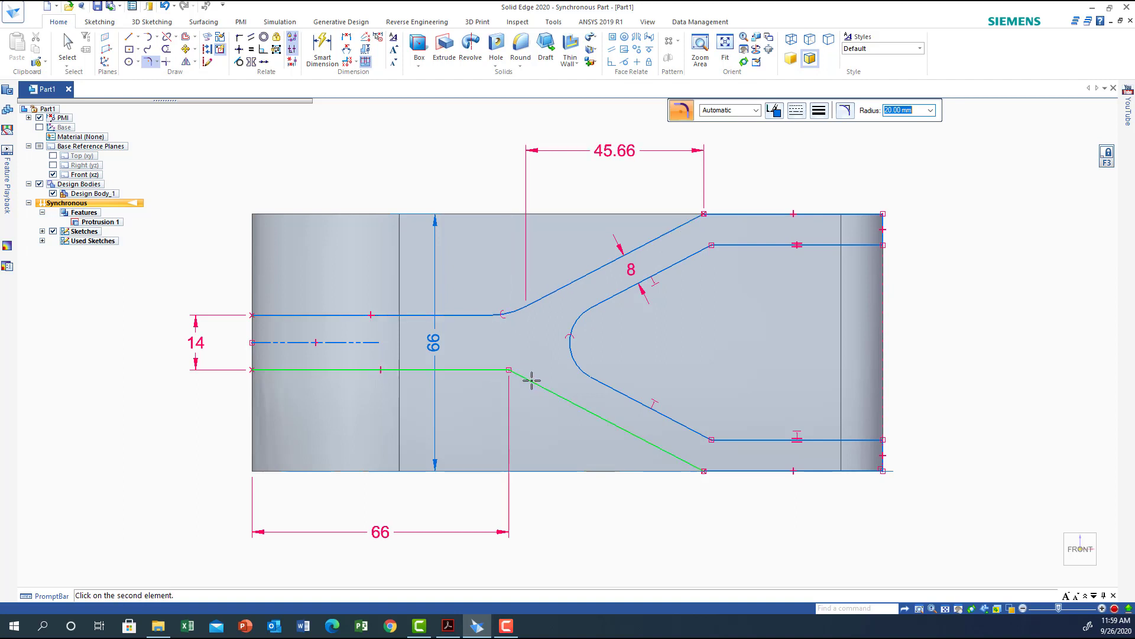
pyautogui.click(689, 222)
pyautogui.click(736, 213)
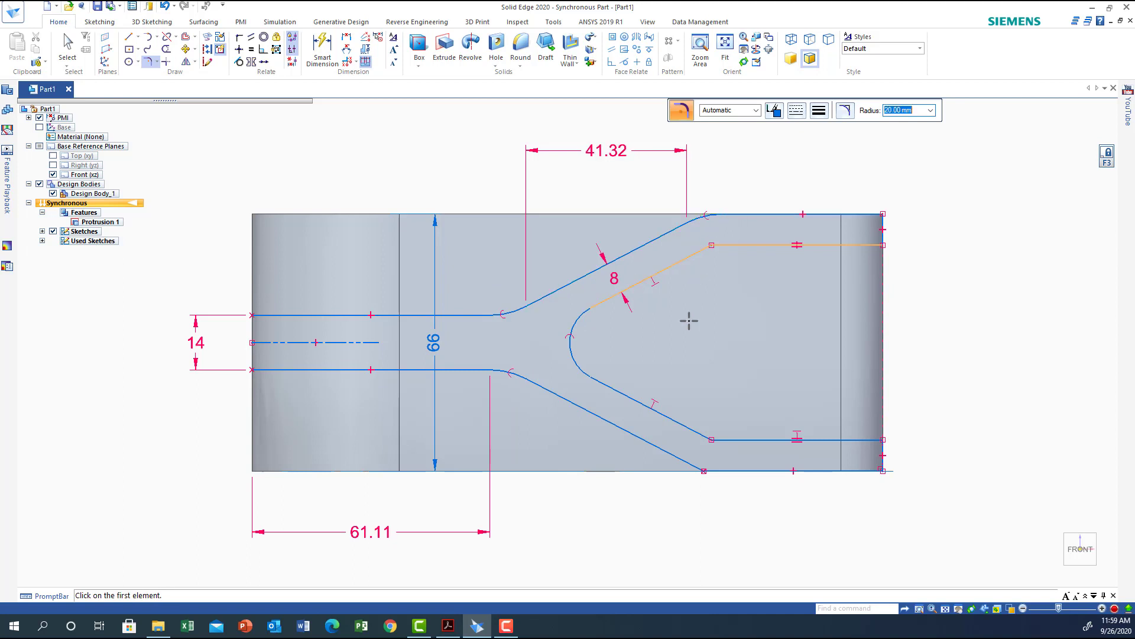
# Fillet the corners where the inner angled lines meet the inner horizontal lines with a 10 mm radius.
pyautogui.click(680, 458)
pyautogui.click(730, 470)
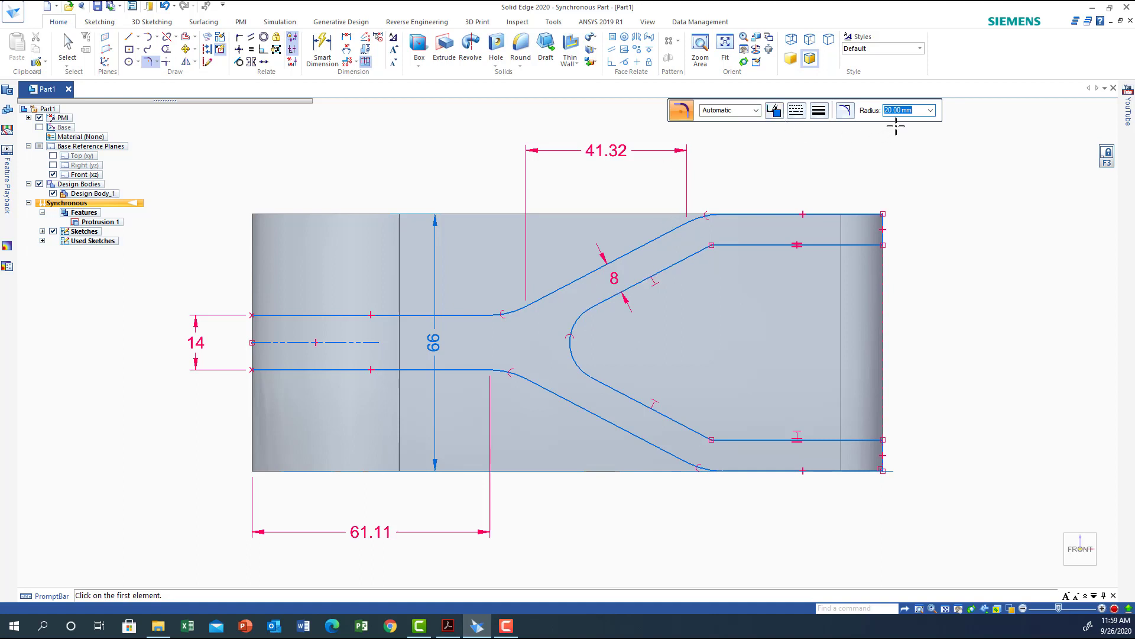
pyautogui.write('10')
pyautogui.press('Return')
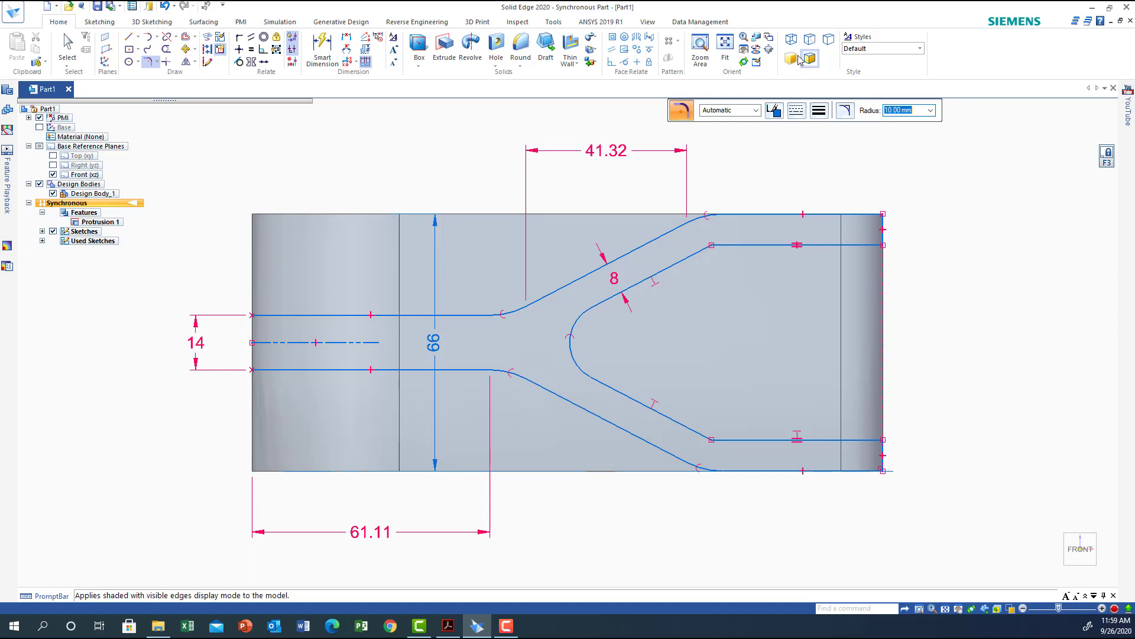
pyautogui.click(704, 249)
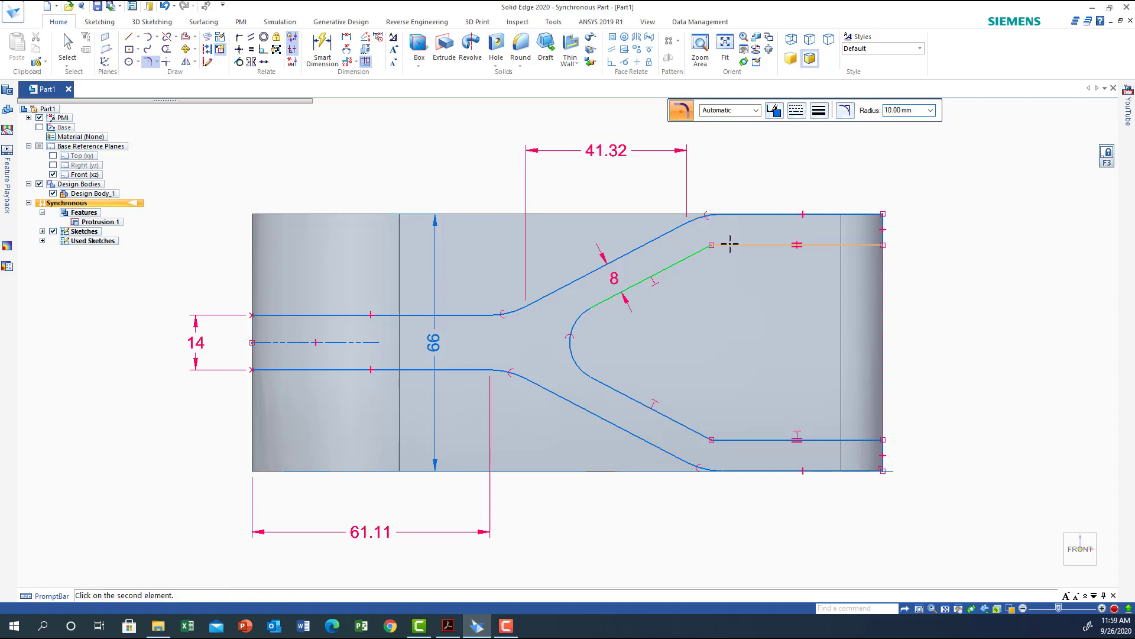
pyautogui.click(724, 244)
pyautogui.click(686, 427)
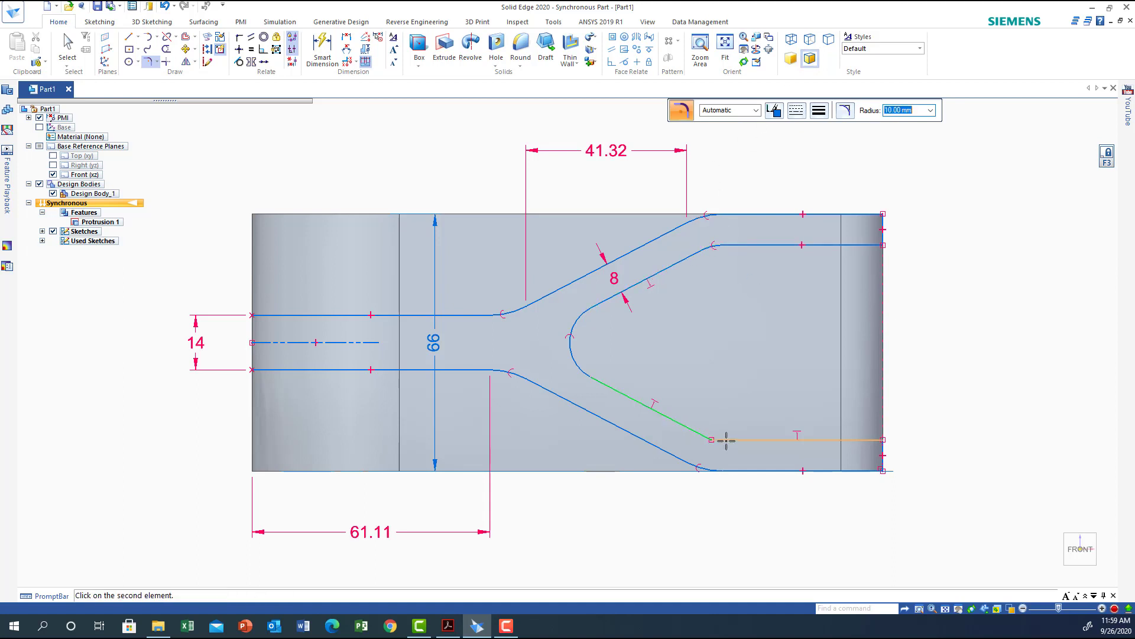
pyautogui.click(726, 438)
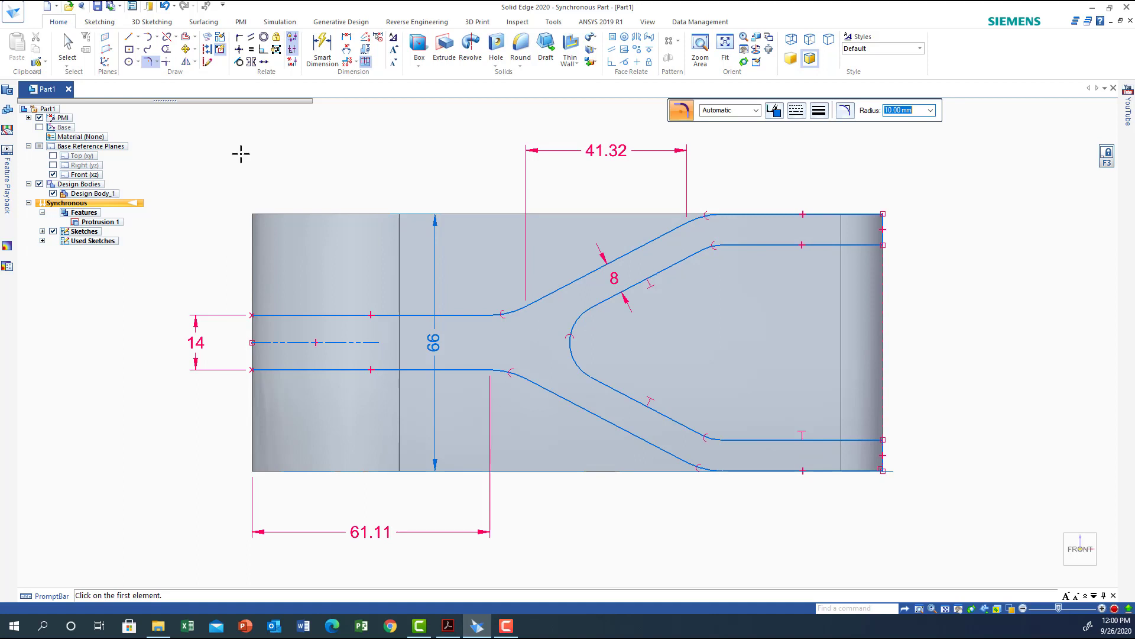
# Draw a rectangle by two points enclosing the whole part, about 172 mm by 73 mm.
pyautogui.click(135, 51)
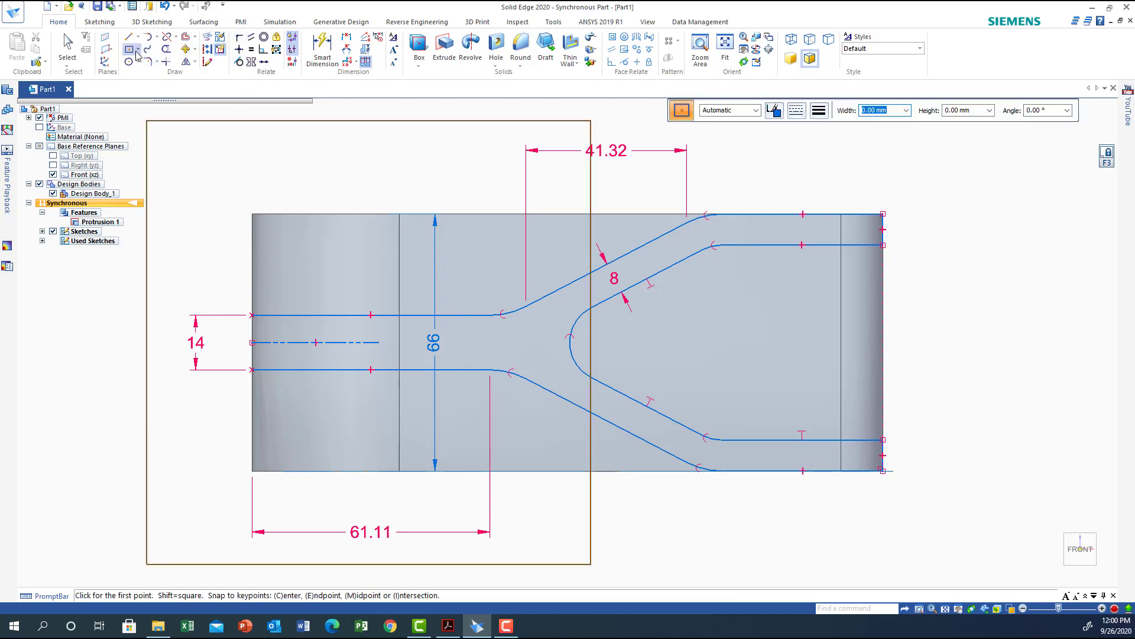
pyautogui.click(137, 50)
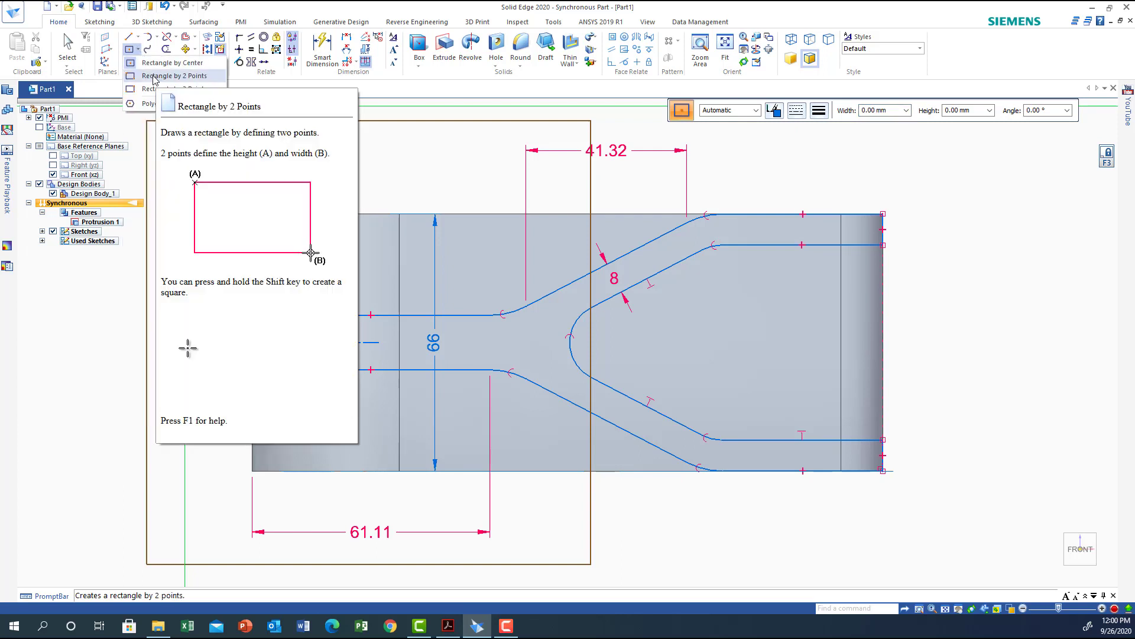
pyautogui.click(155, 77)
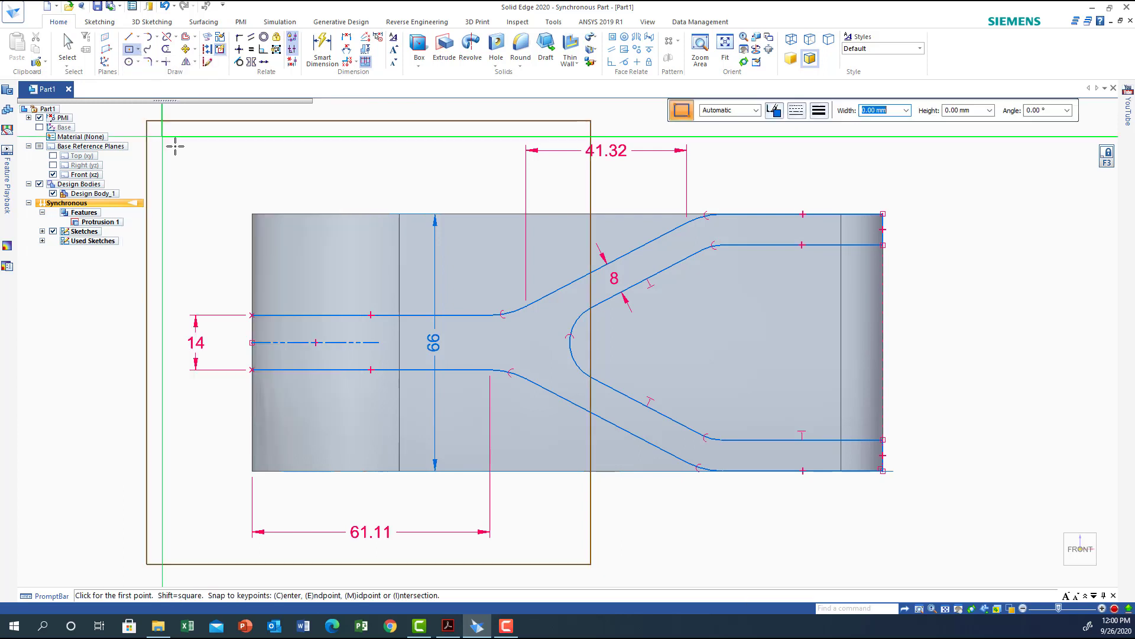
pyautogui.click(236, 203)
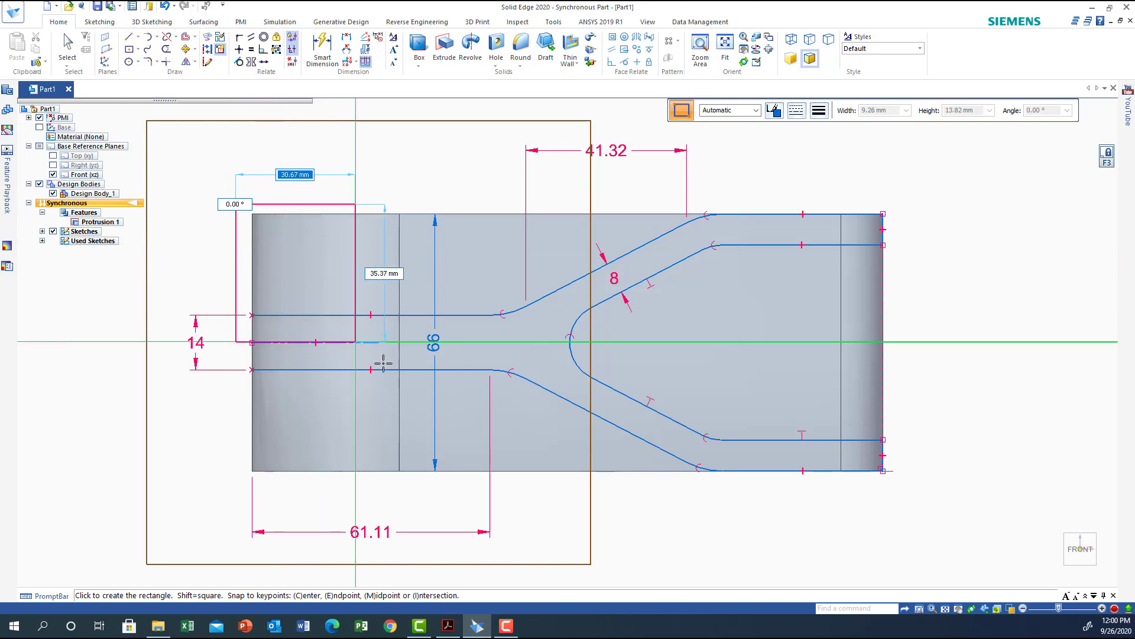
pyautogui.click(908, 489)
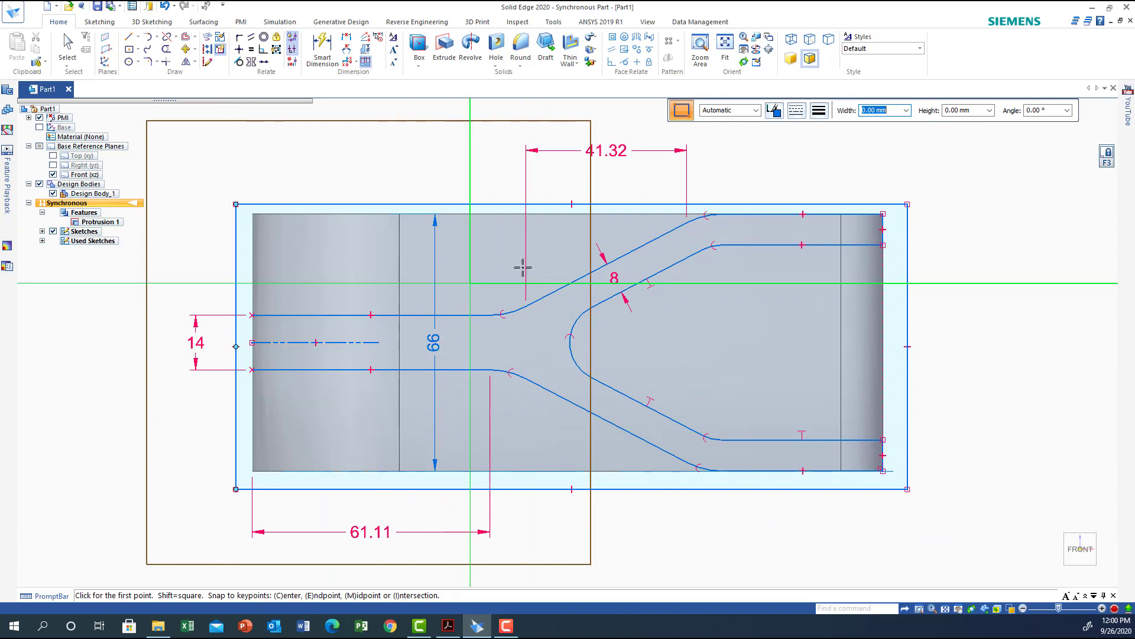
# Close the left end of the slot with a vertical line between the inner horizontal lines, and delete the horizontal centre line.
pyautogui.click(39, 184)
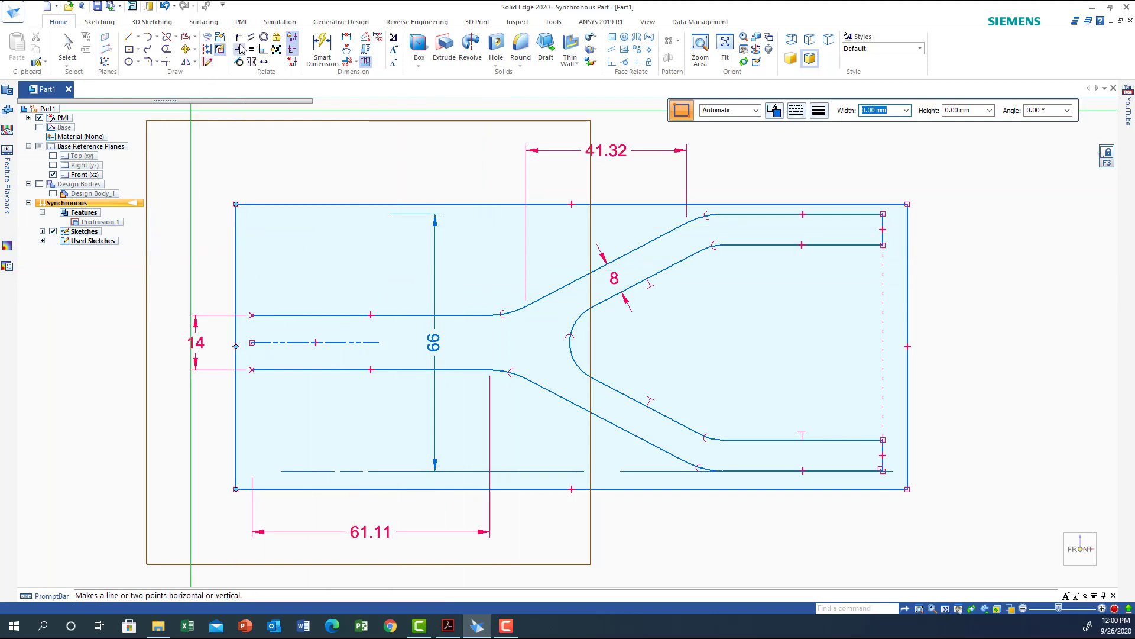
pyautogui.click(128, 36)
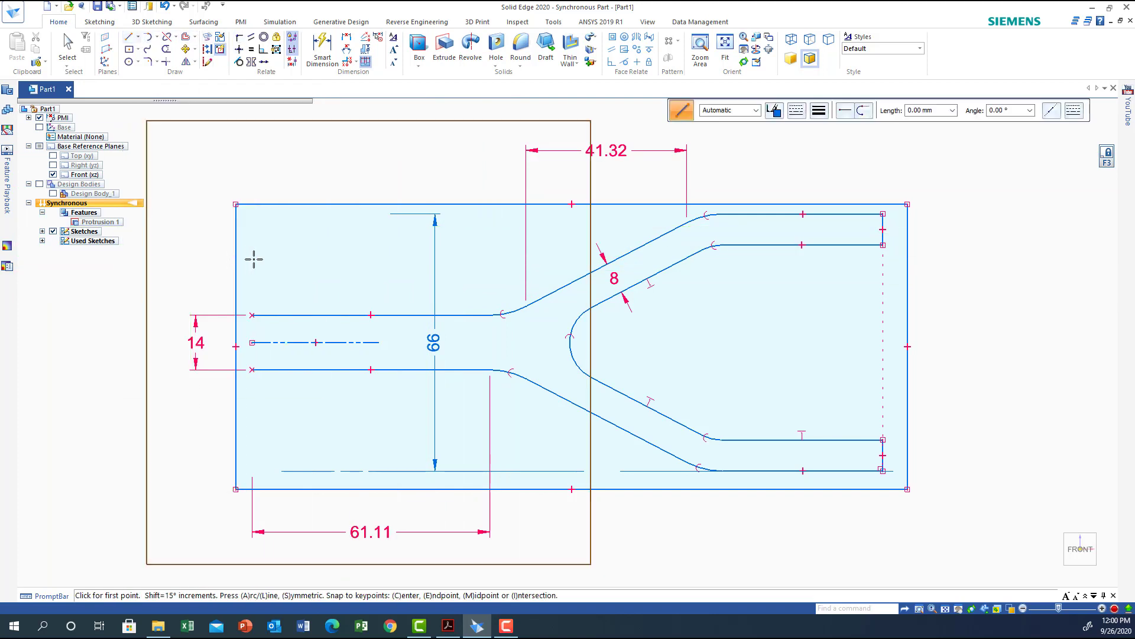
pyautogui.click(252, 315)
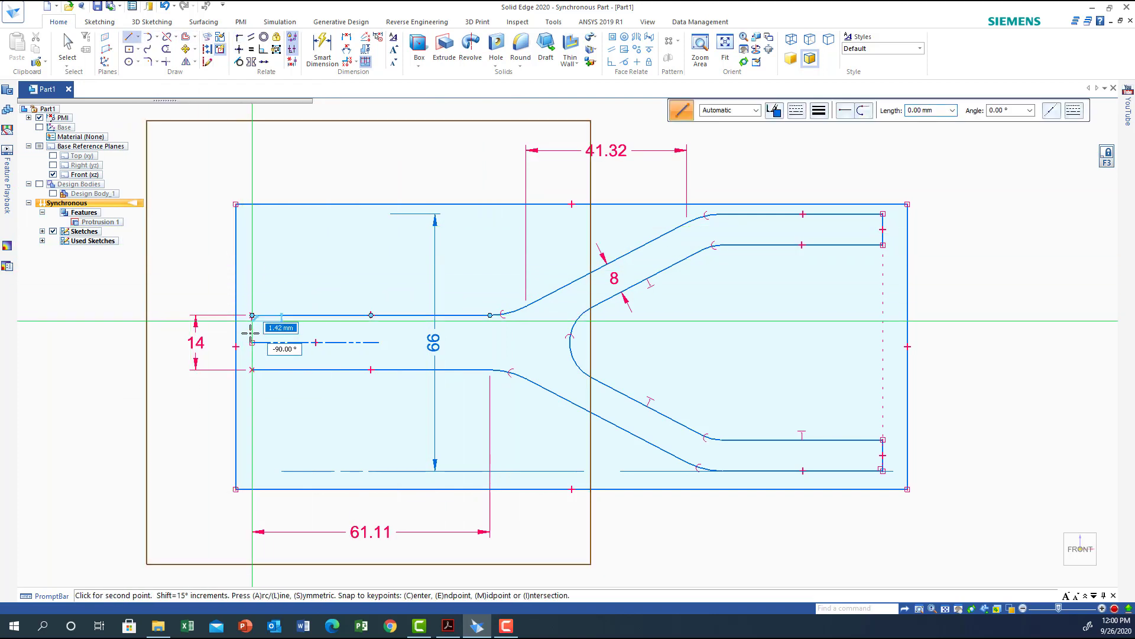
pyautogui.click(252, 369)
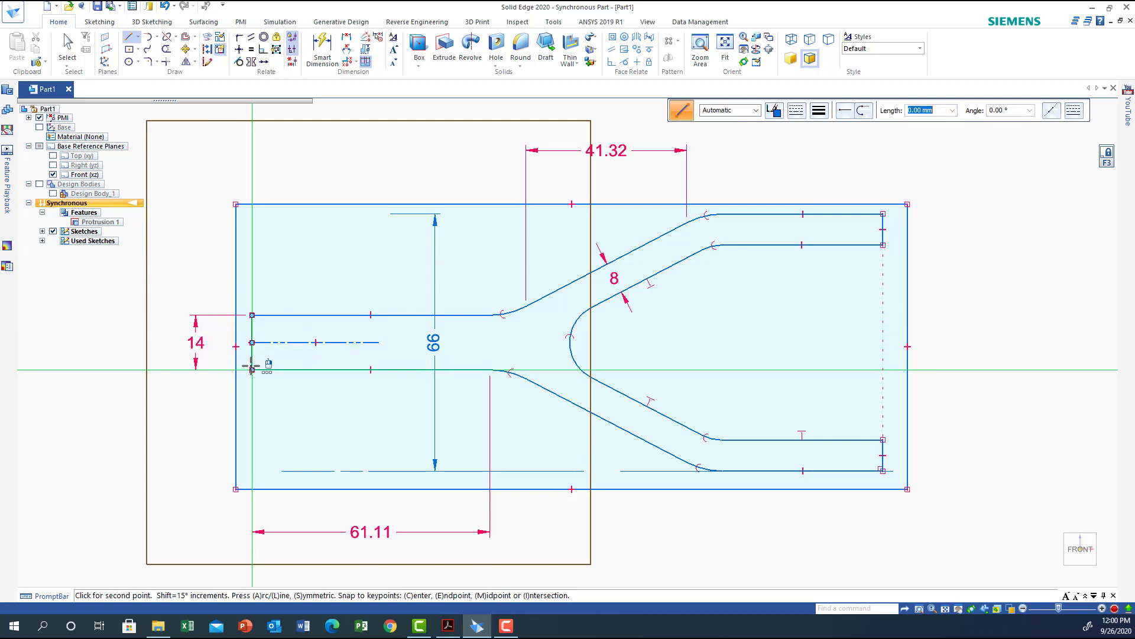
pyautogui.rightClick(106, 270)
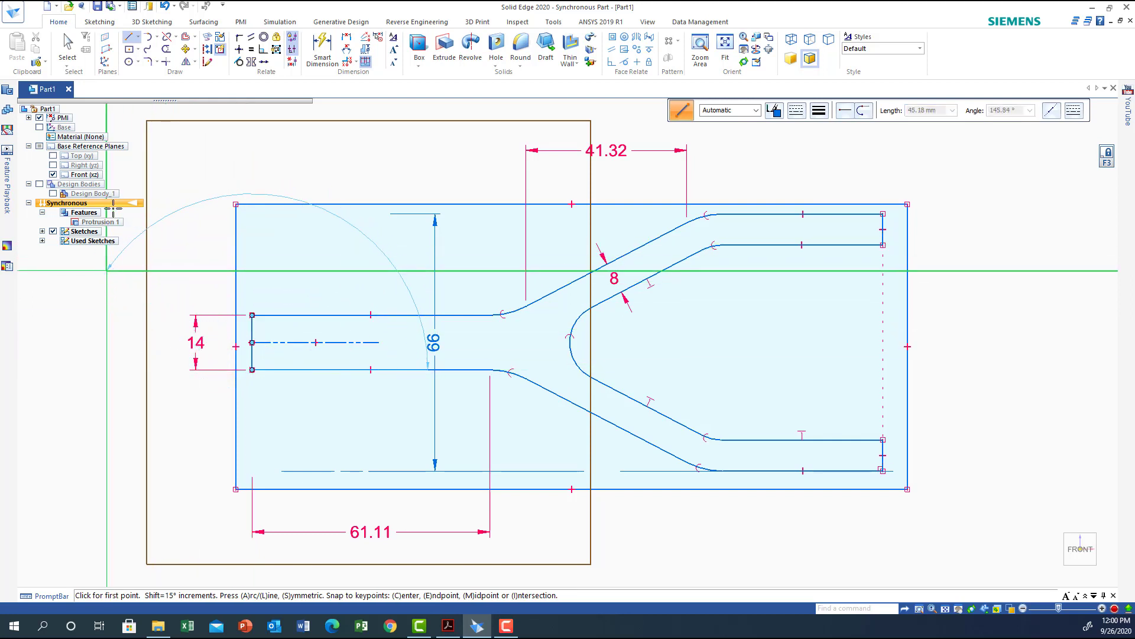
pyautogui.click(68, 45)
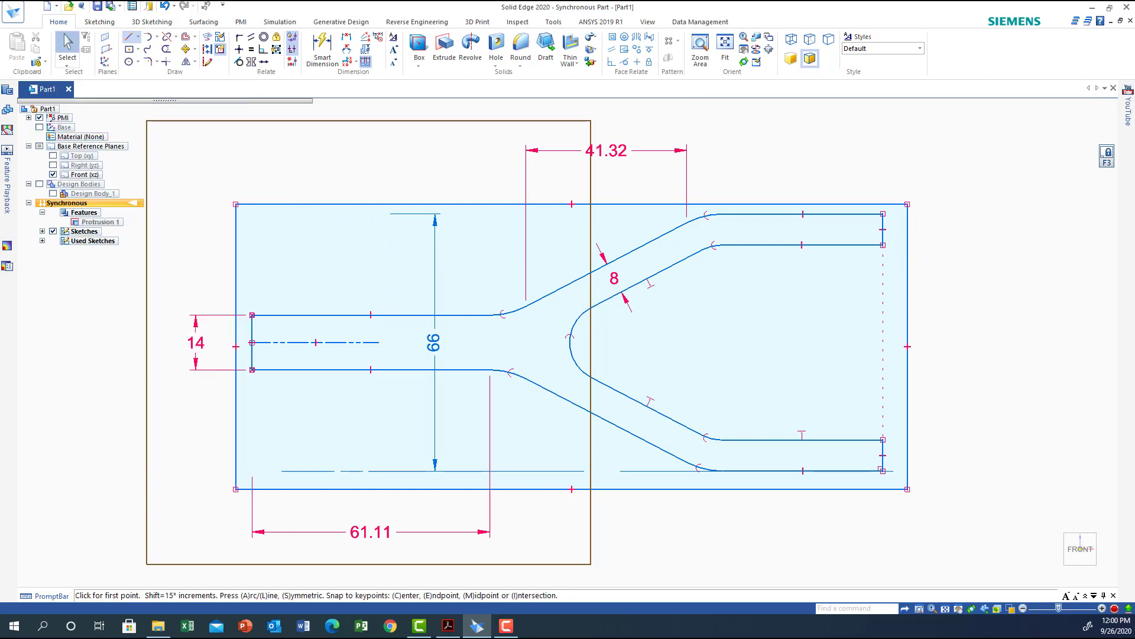
pyautogui.click(298, 343)
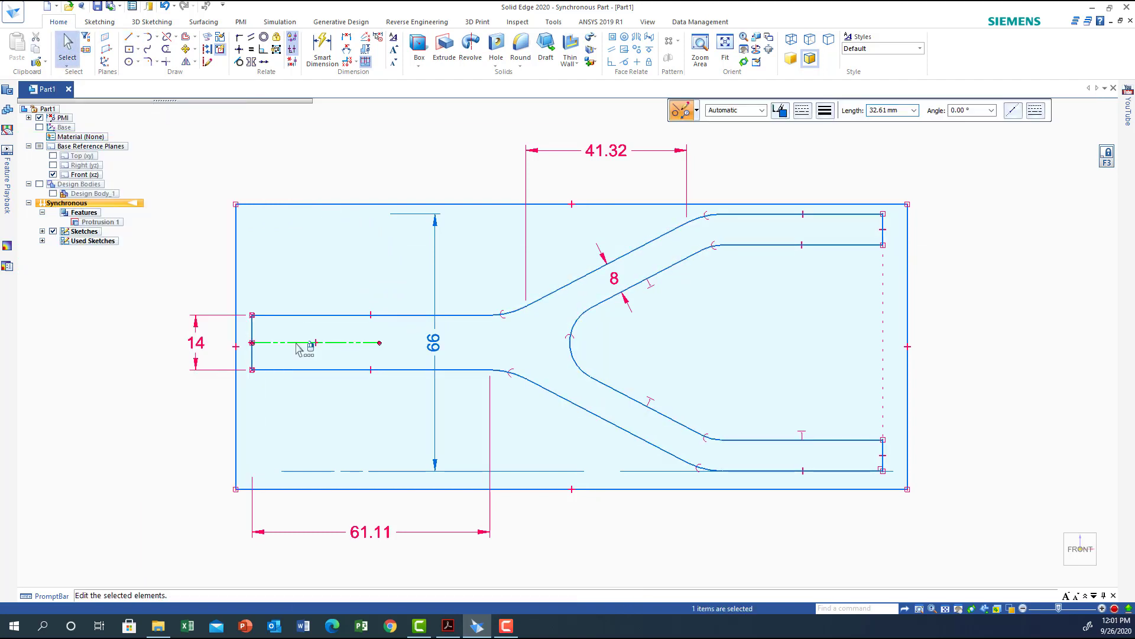
pyautogui.press('Delete')
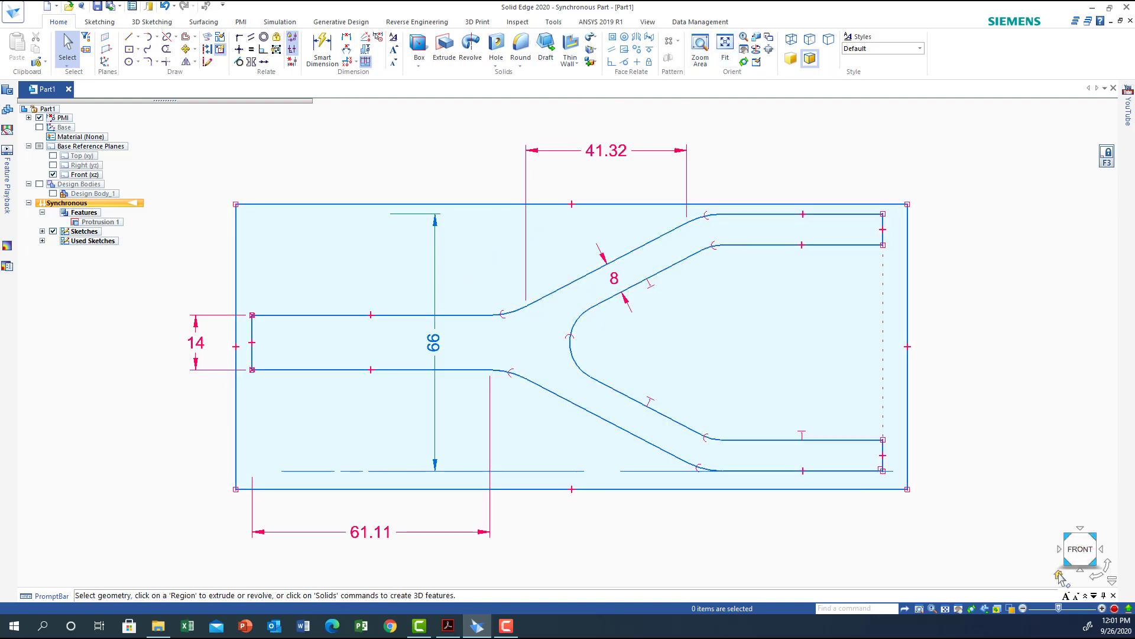
# Cut away the region between the rectangle and the forked profile symmetrically through the base, then show the design body.
pyautogui.click(1059, 575)
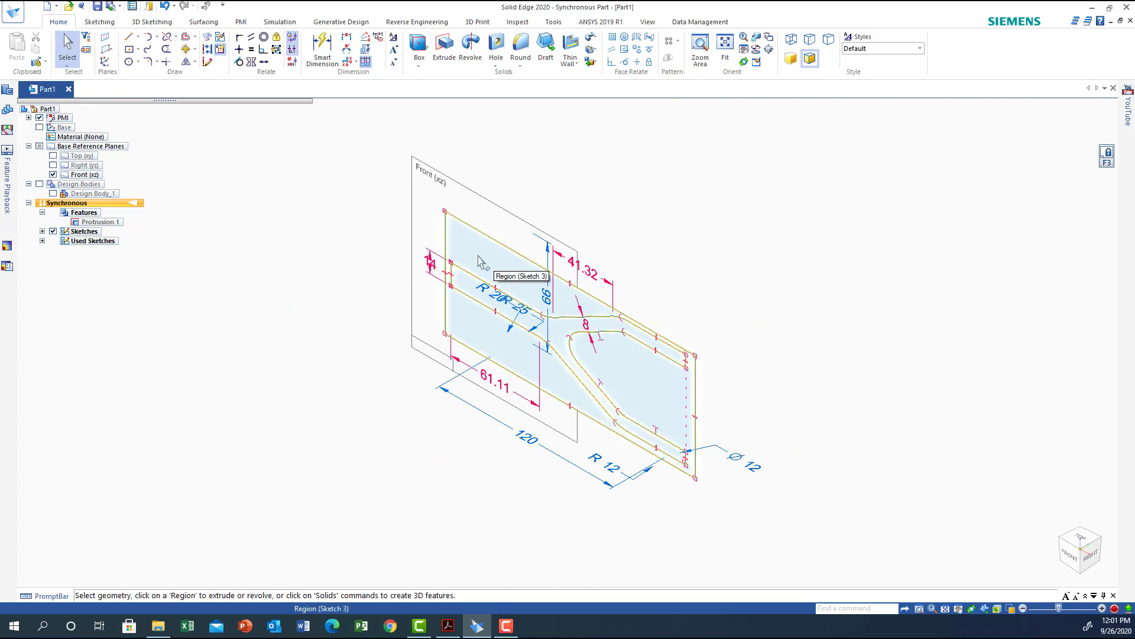
pyautogui.click(481, 260)
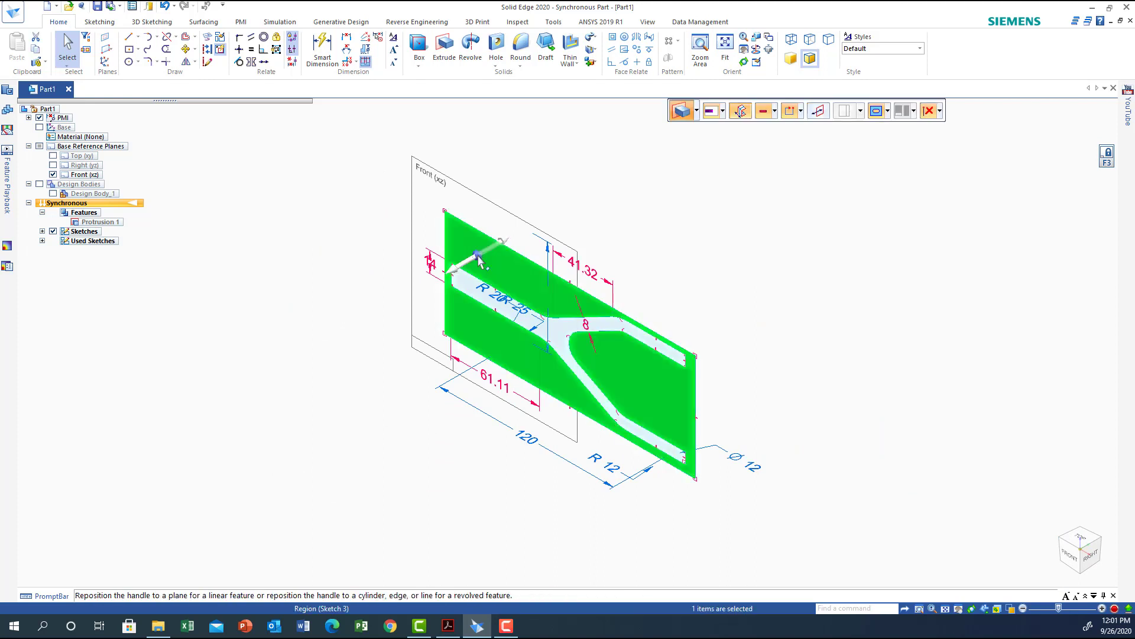
pyautogui.click(479, 255)
pyautogui.click(479, 256)
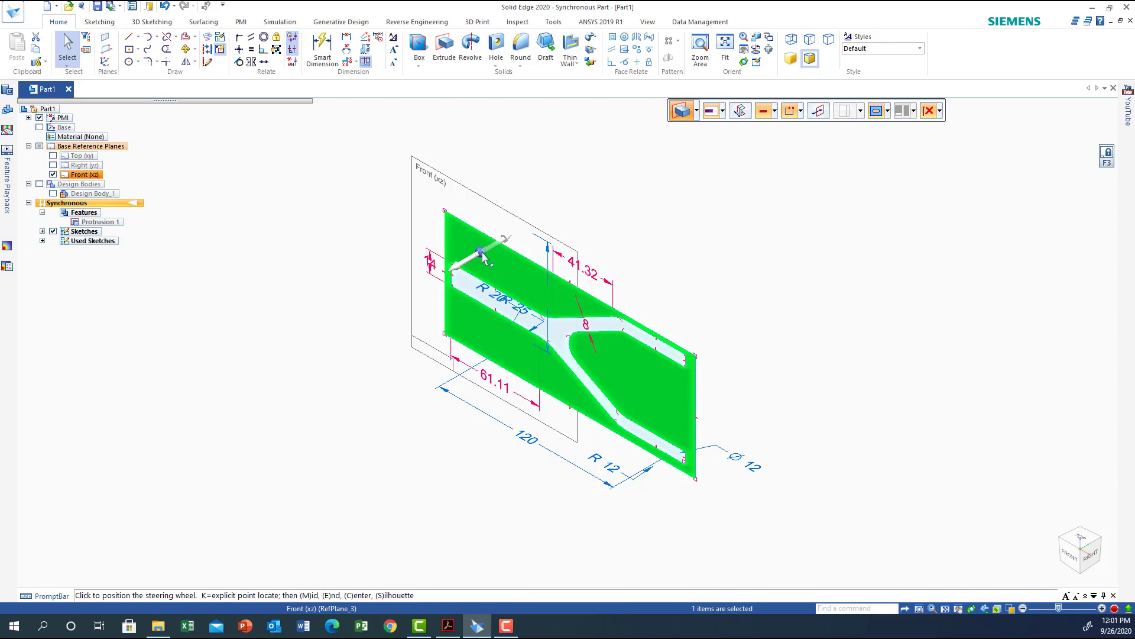
pyautogui.click(478, 255)
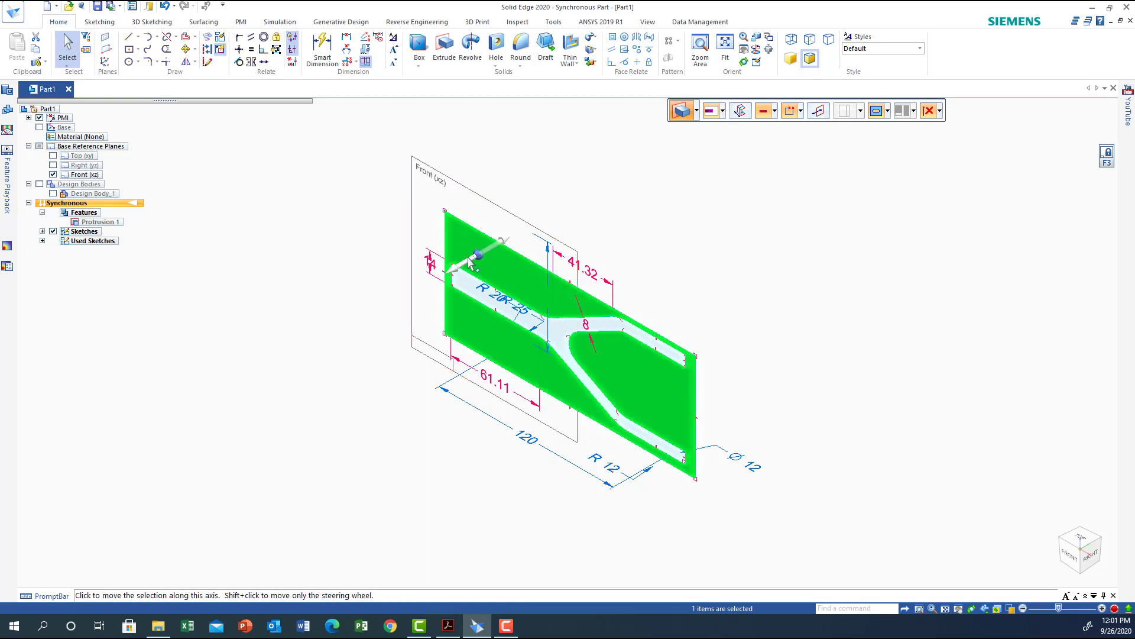
pyautogui.click(472, 260)
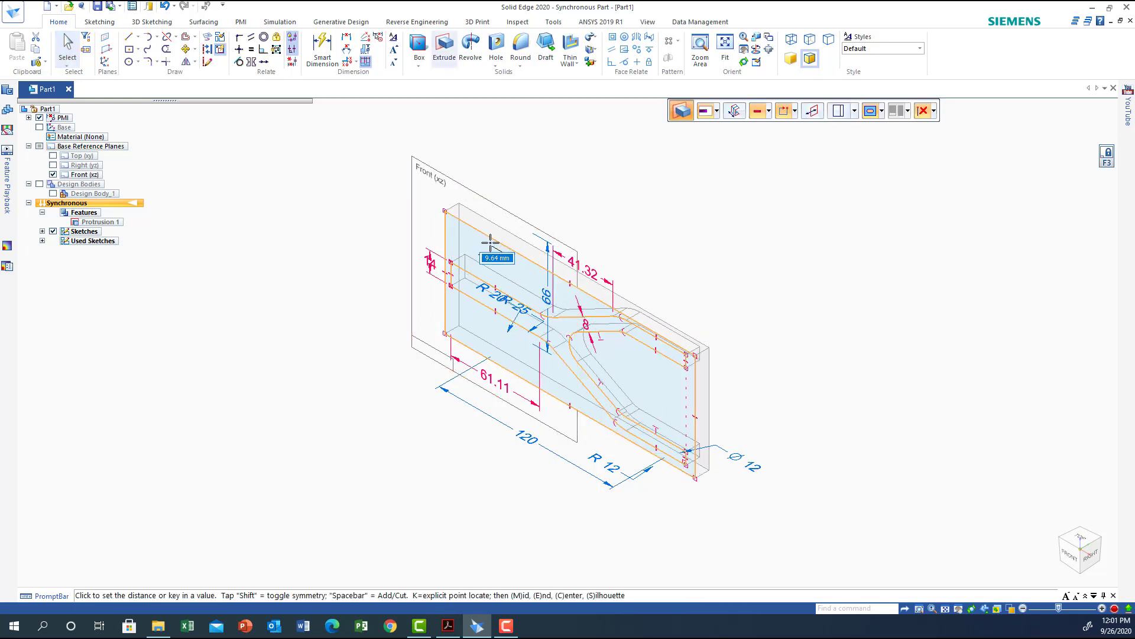
pyautogui.click(735, 116)
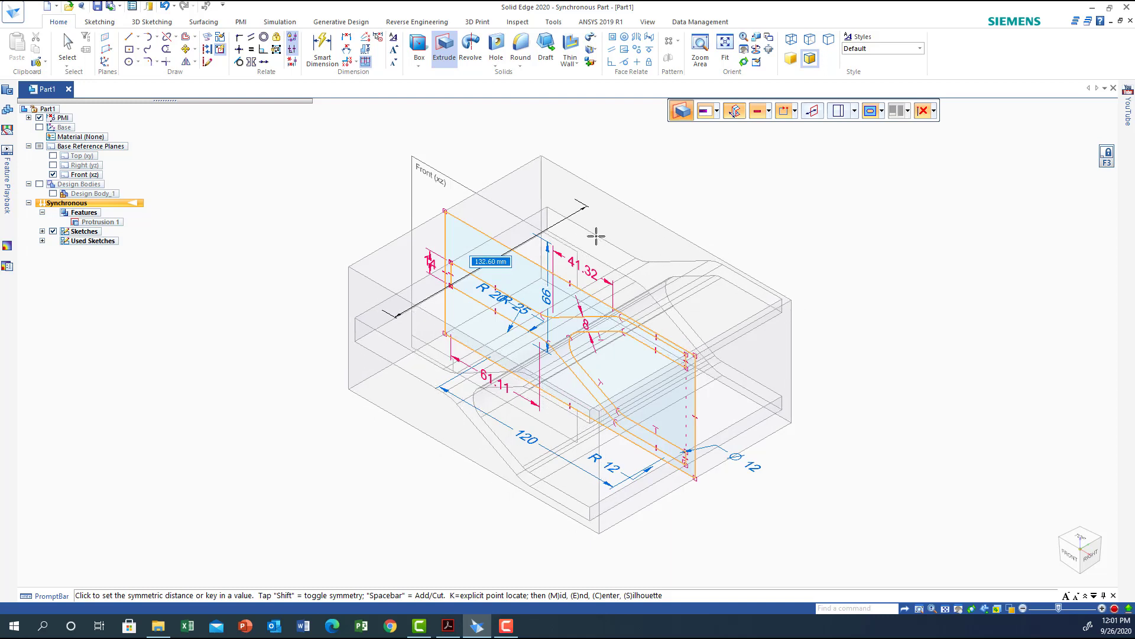
pyautogui.press('Return')
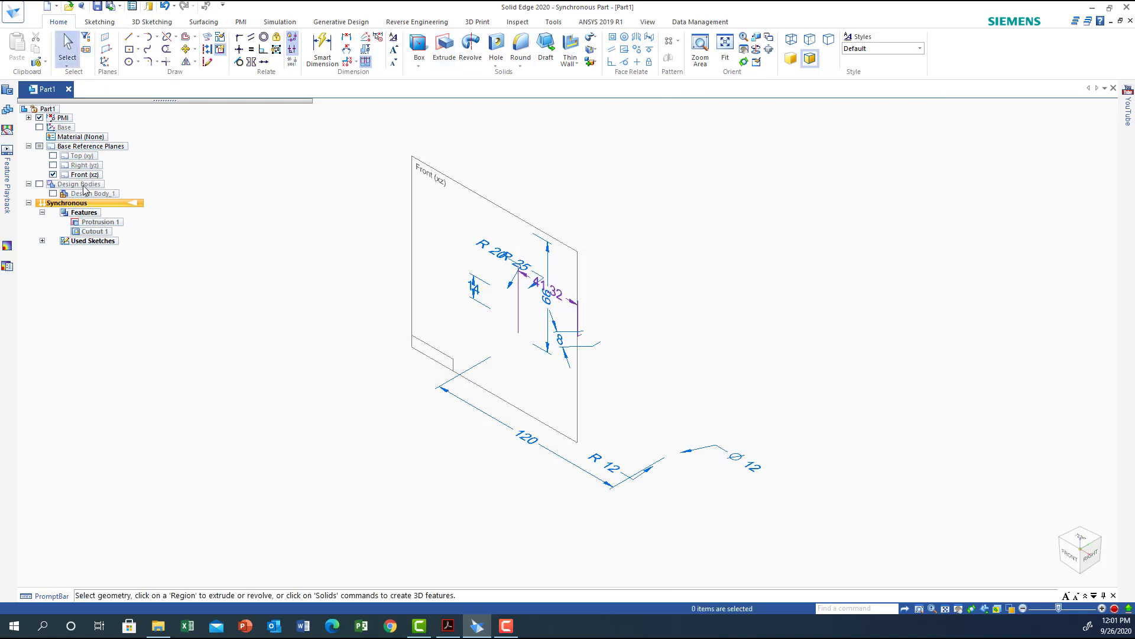
pyautogui.click(40, 185)
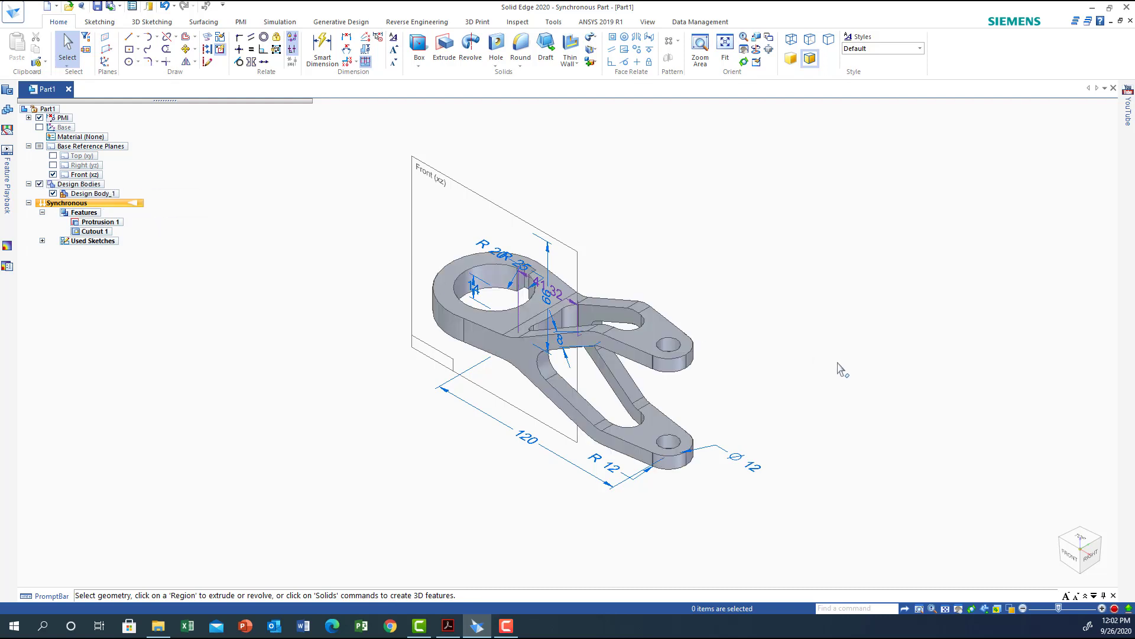
# Create a circular pattern of the keyway cut around the bore with 8 instances.
pyautogui.moveTo(838, 368); pyautogui.dragTo(744, 511, button='middle')
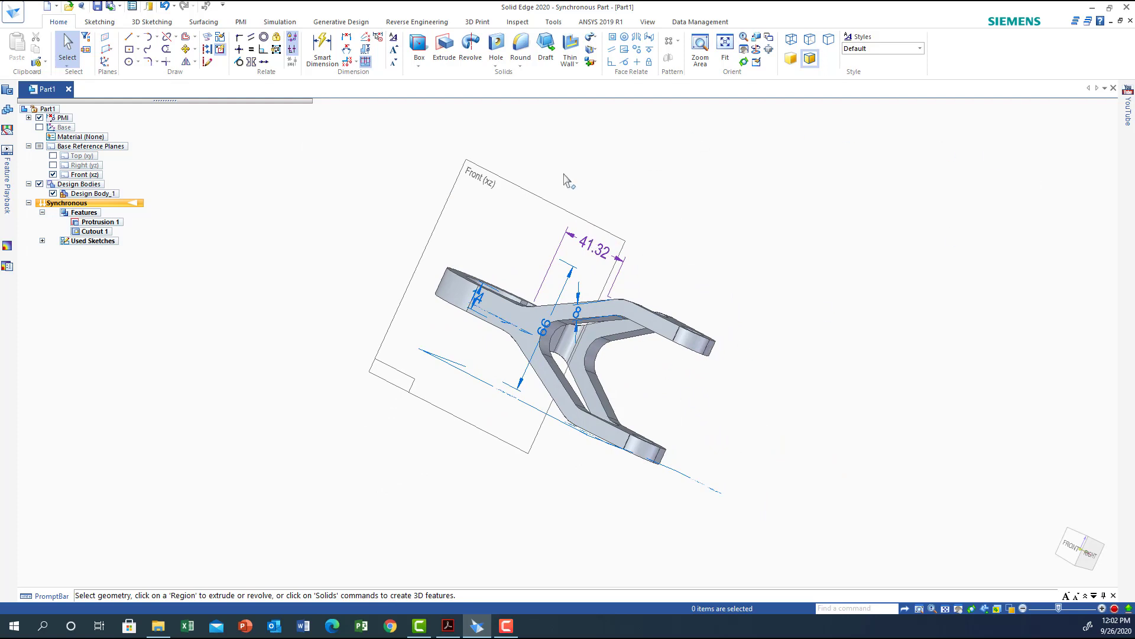
pyautogui.moveTo(867, 322); pyautogui.dragTo(857, 365, button='middle')
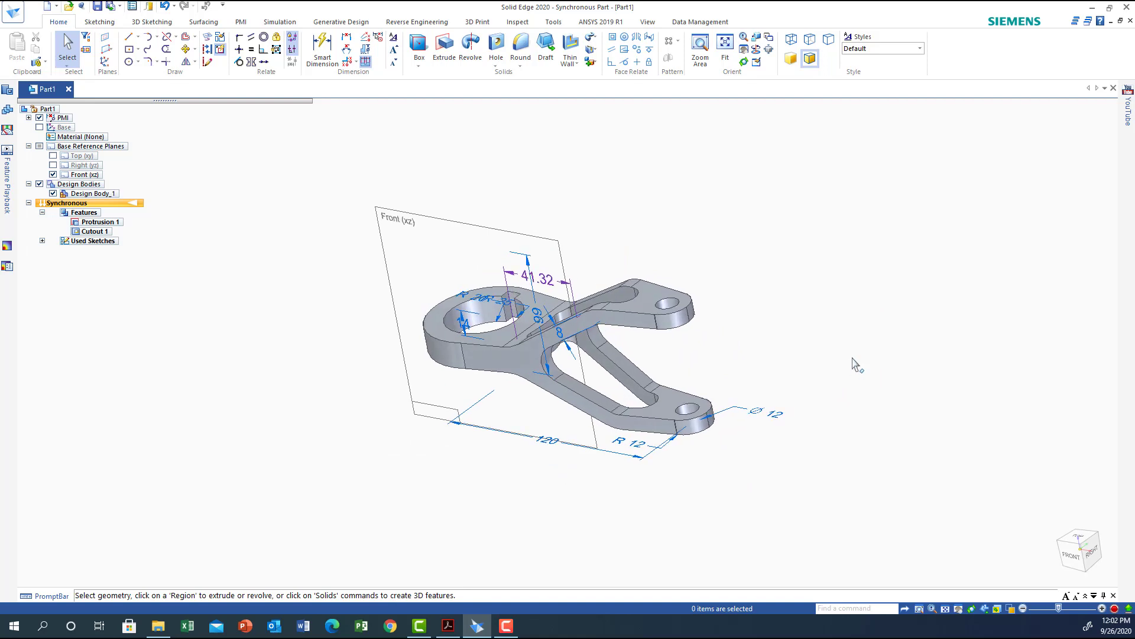
pyautogui.click(1079, 537)
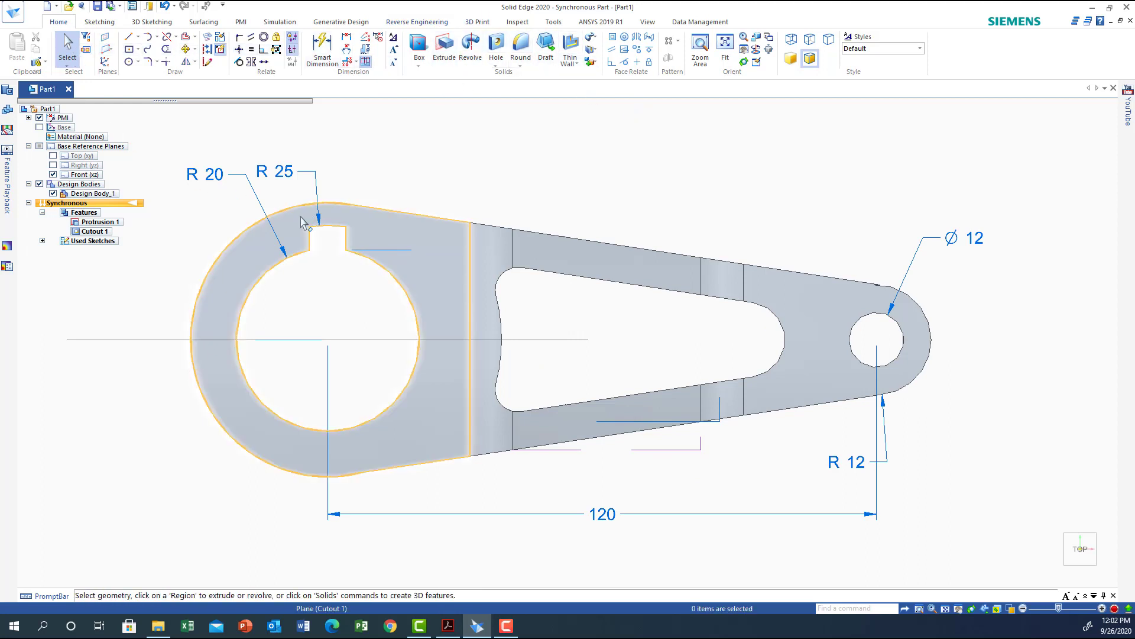
pyautogui.click(326, 245)
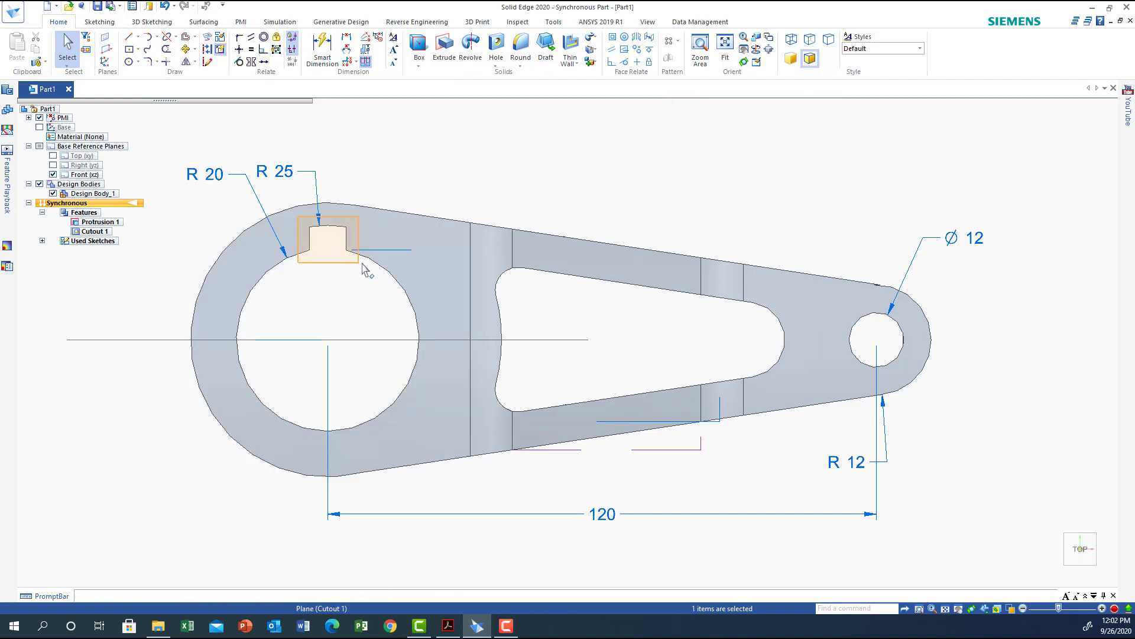
pyautogui.moveTo(362, 263); pyautogui.dragTo(363, 264)
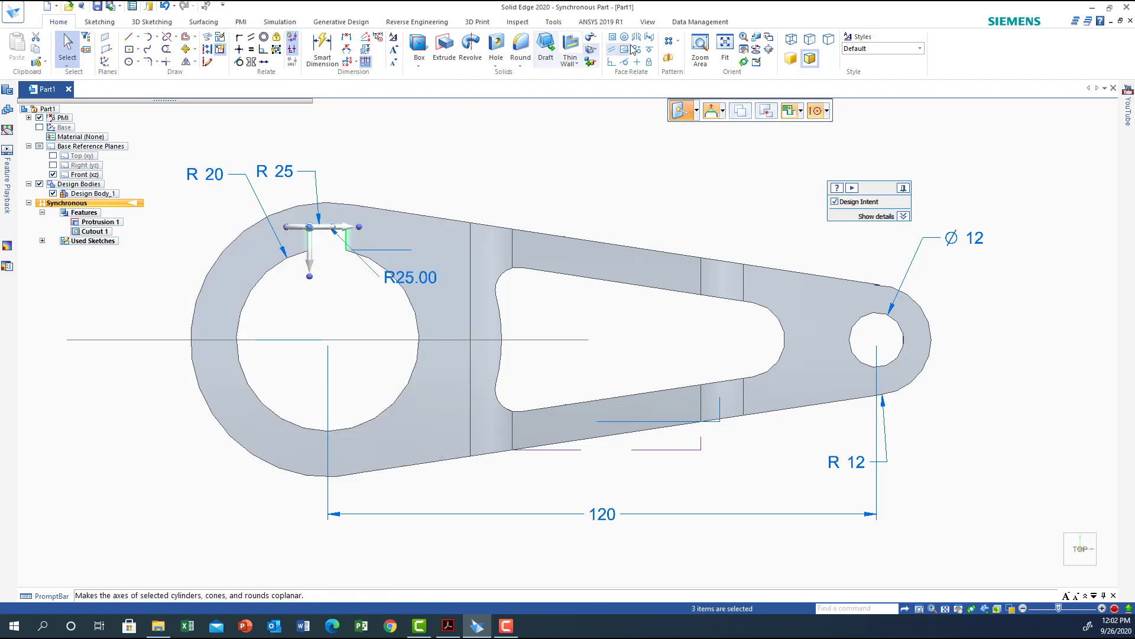
pyautogui.click(678, 41)
pyautogui.click(686, 67)
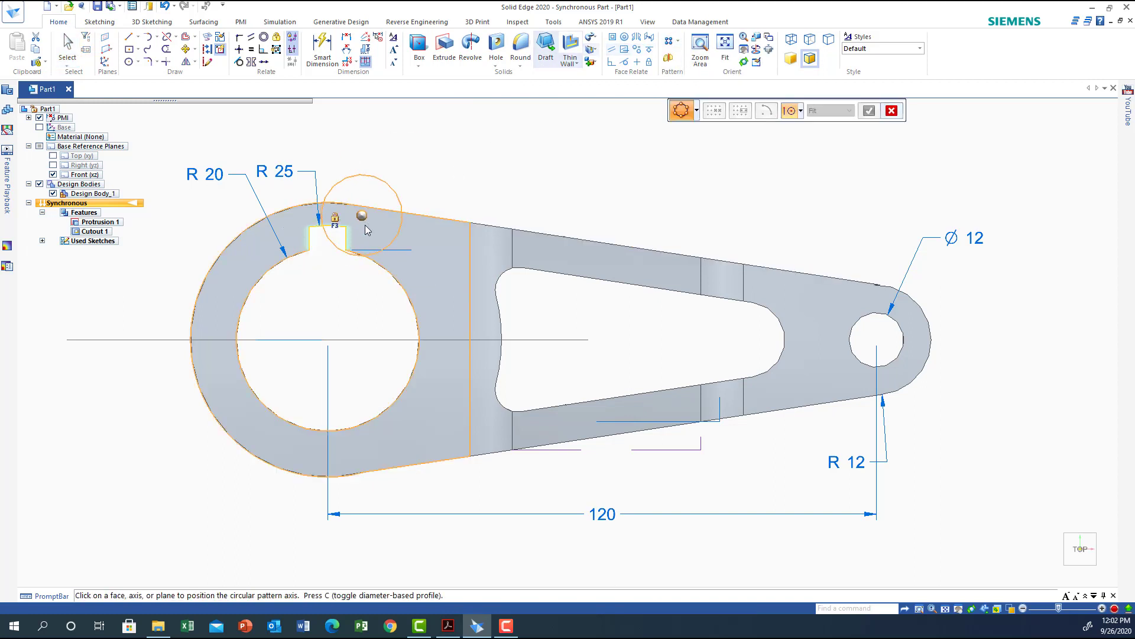
pyautogui.click(242, 377)
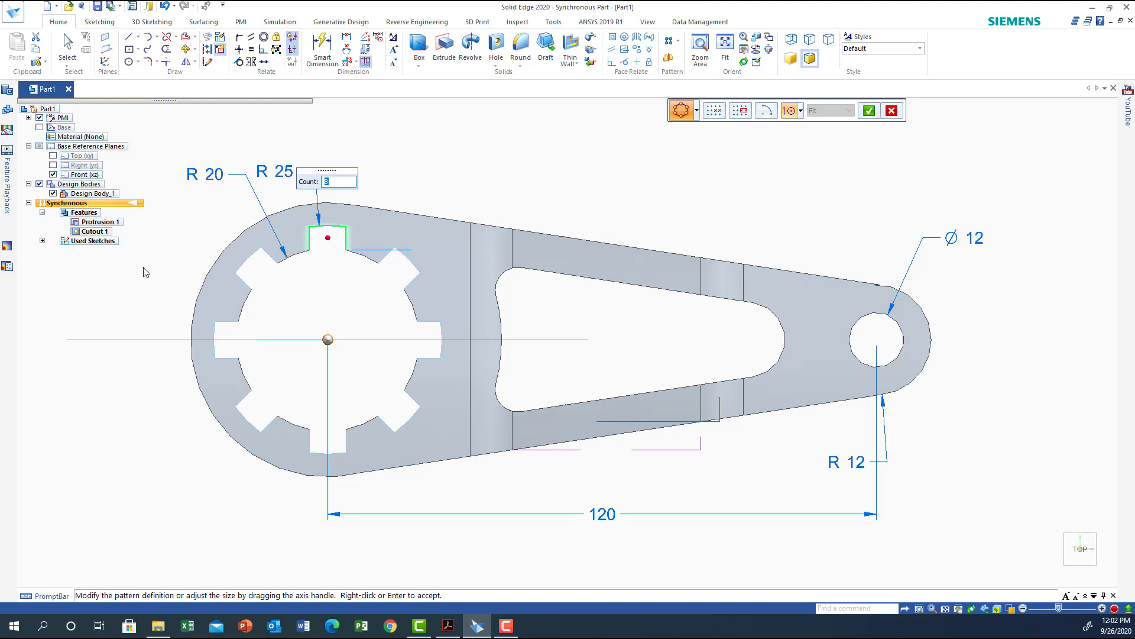
pyautogui.click(869, 109)
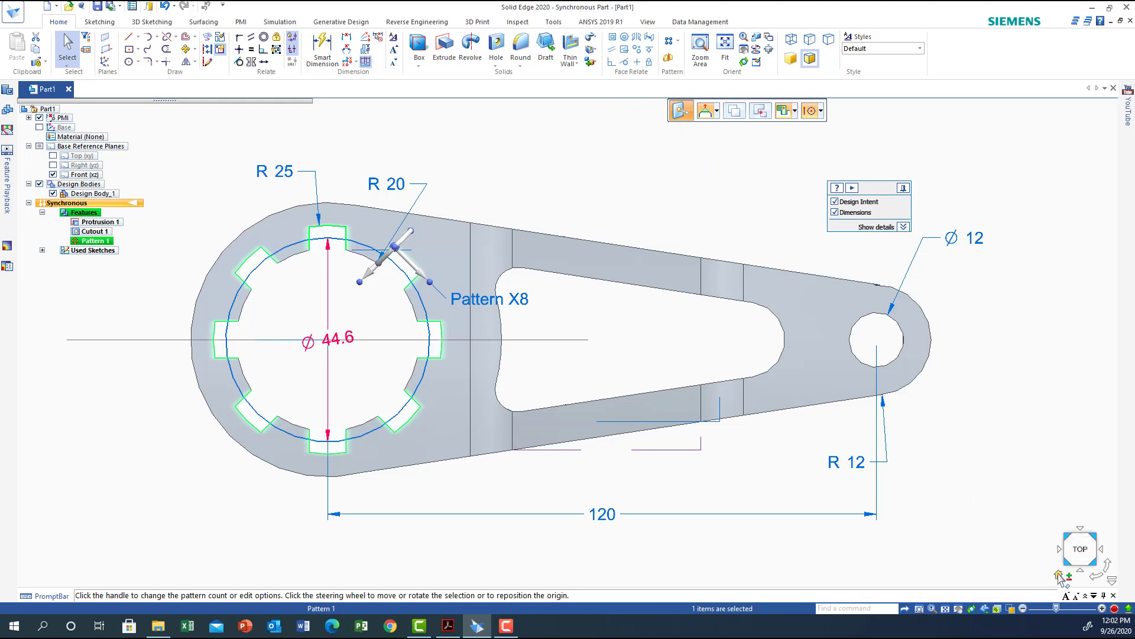
# Hide the dimensions and the Front reference plane to display the finished bracket.
pyautogui.click(1059, 574)
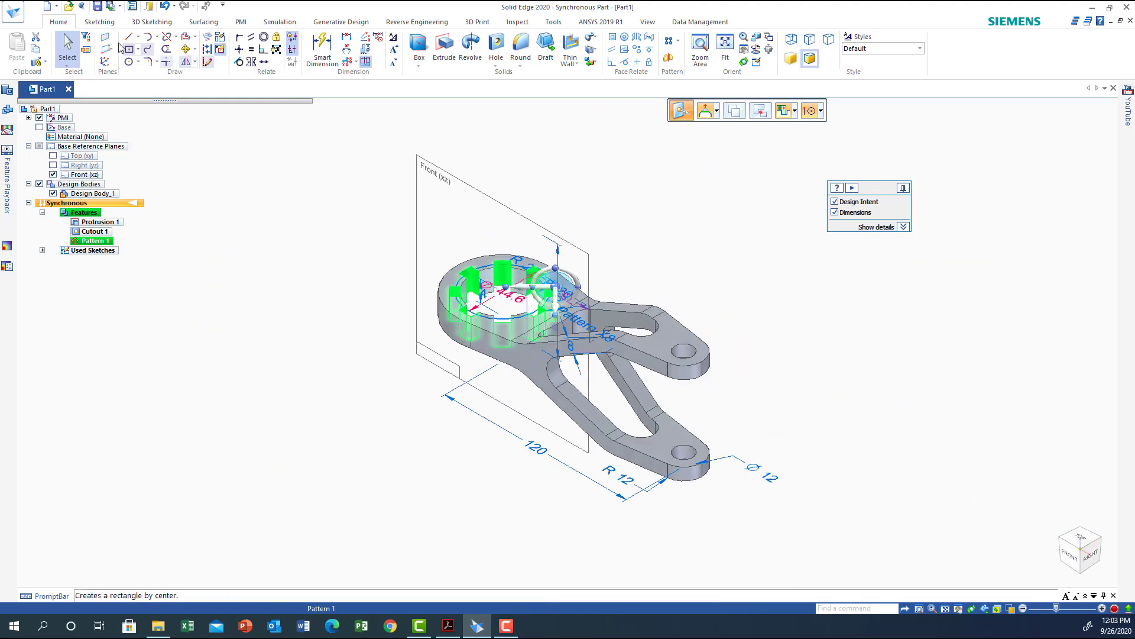
pyautogui.click(283, 480)
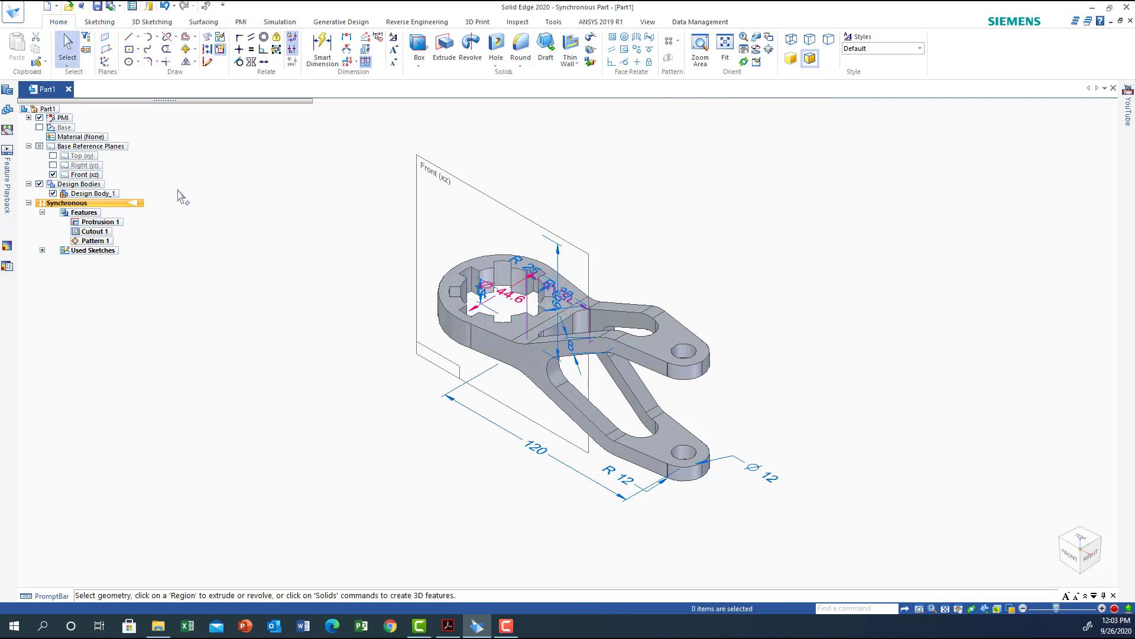
pyautogui.click(39, 118)
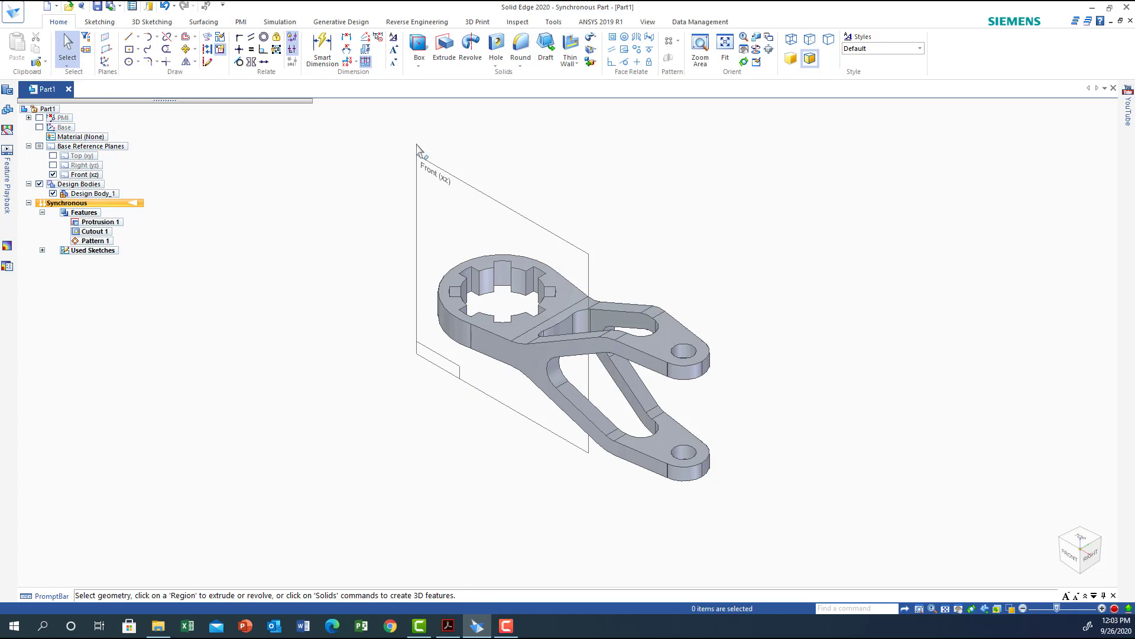
pyautogui.click(53, 175)
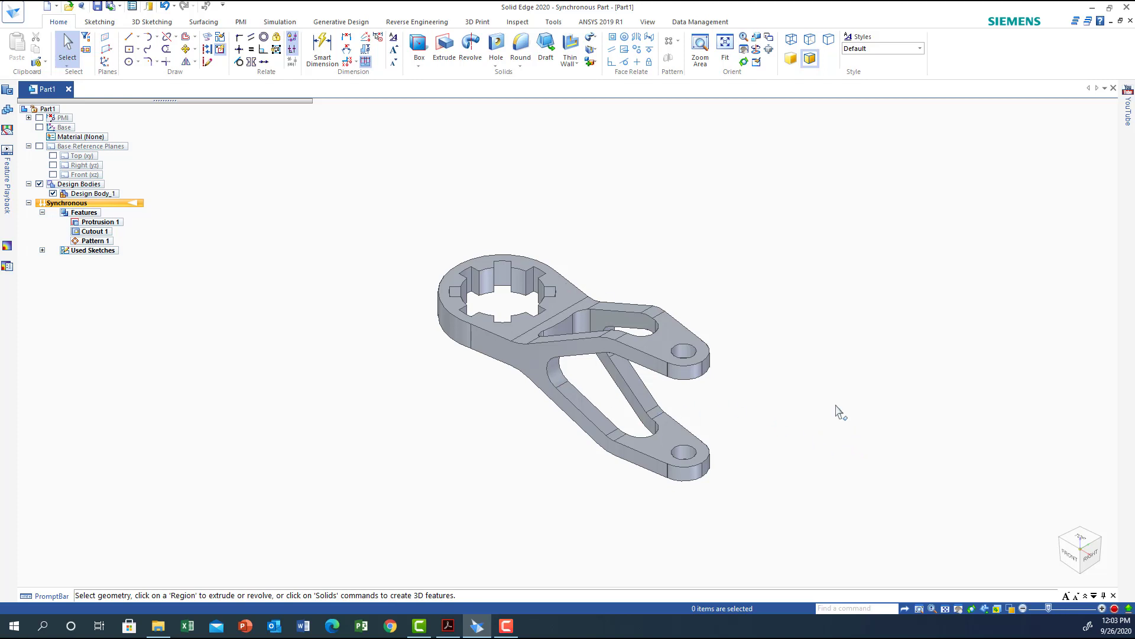
pyautogui.moveTo(836, 367); pyautogui.dragTo(469, 569, button='middle')
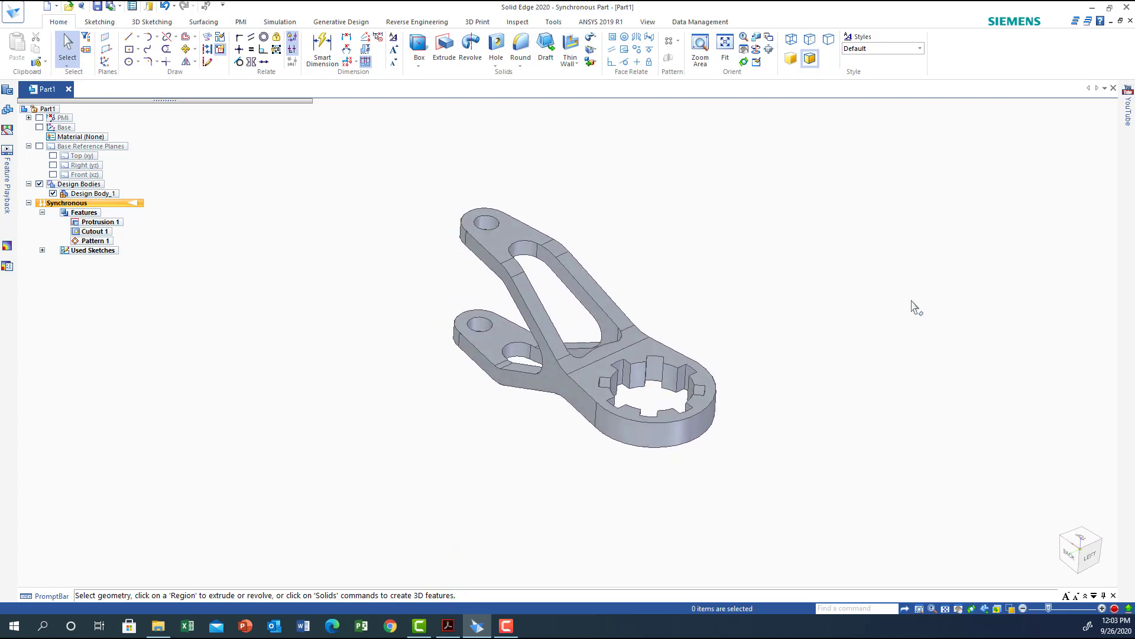